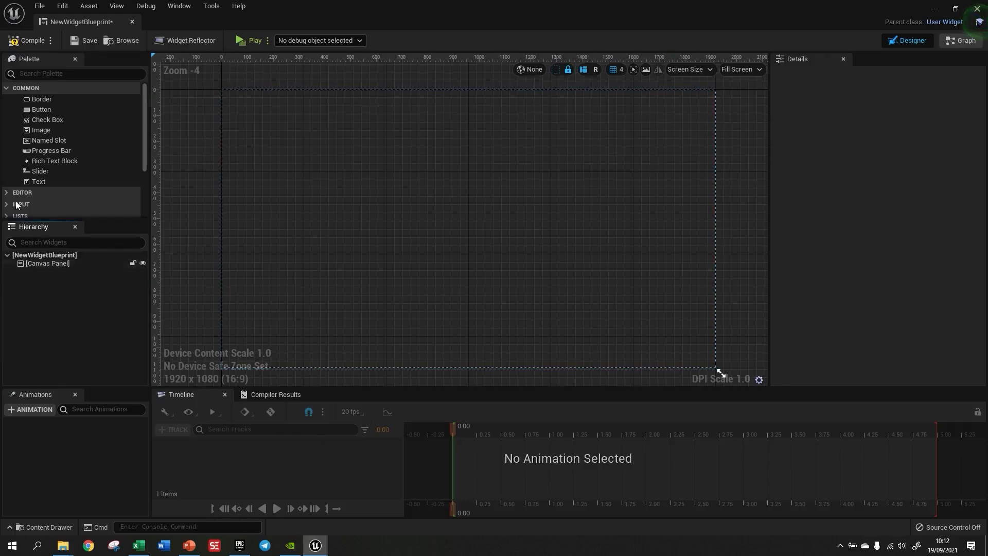
# Set the designer preview's screen size to the Samsung Galaxy S6 phone
pyautogui.click(39, 264)
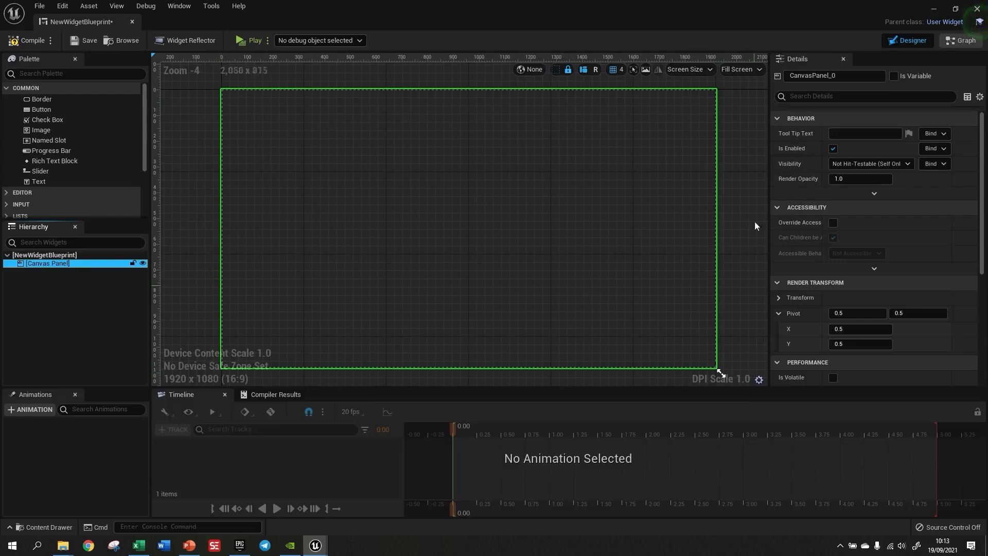
pyautogui.click(746, 146)
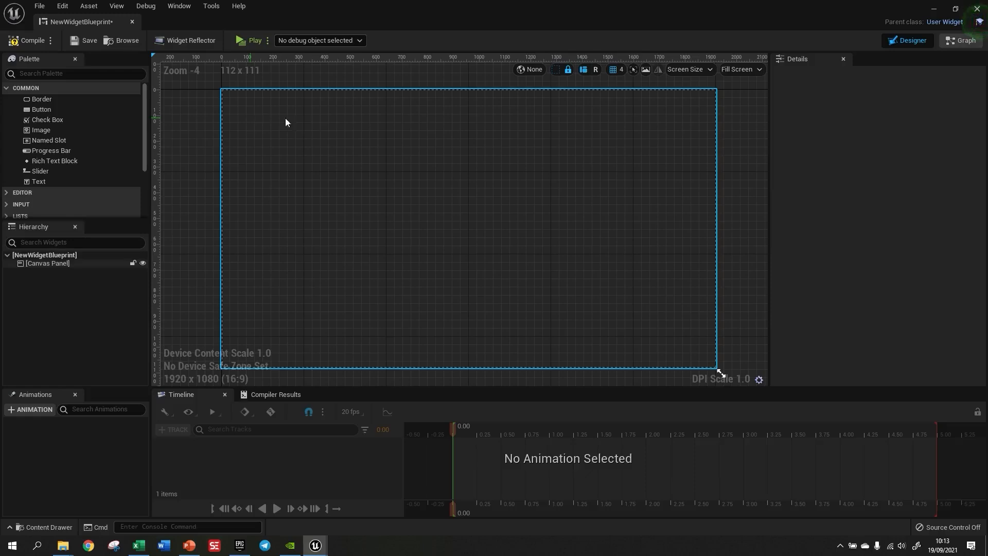
pyautogui.click(697, 72)
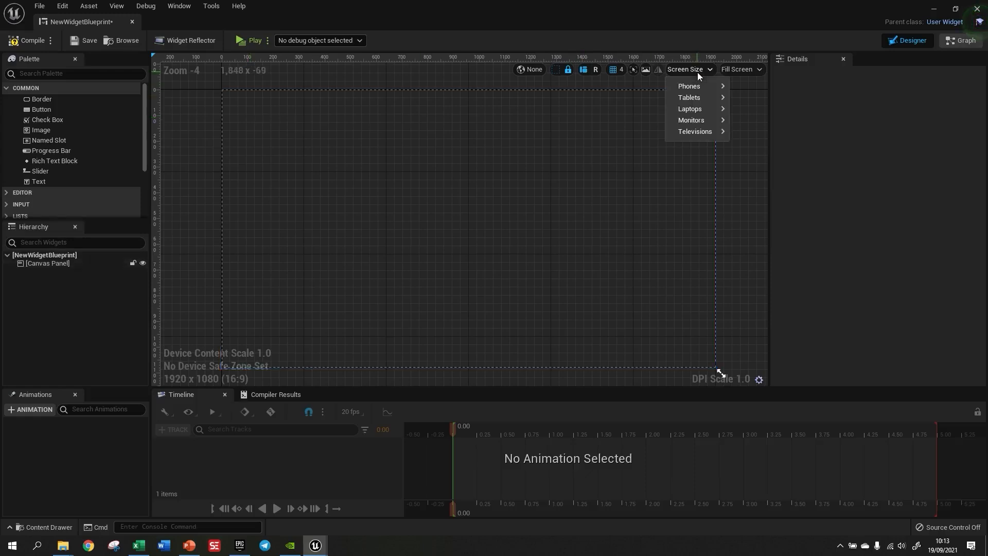
pyautogui.moveTo(699, 87)
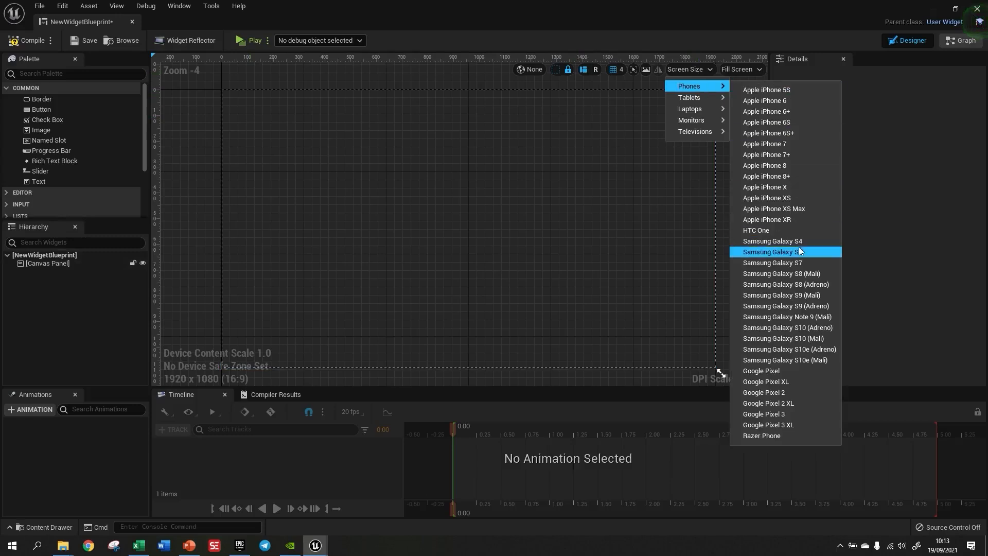
pyautogui.click(767, 251)
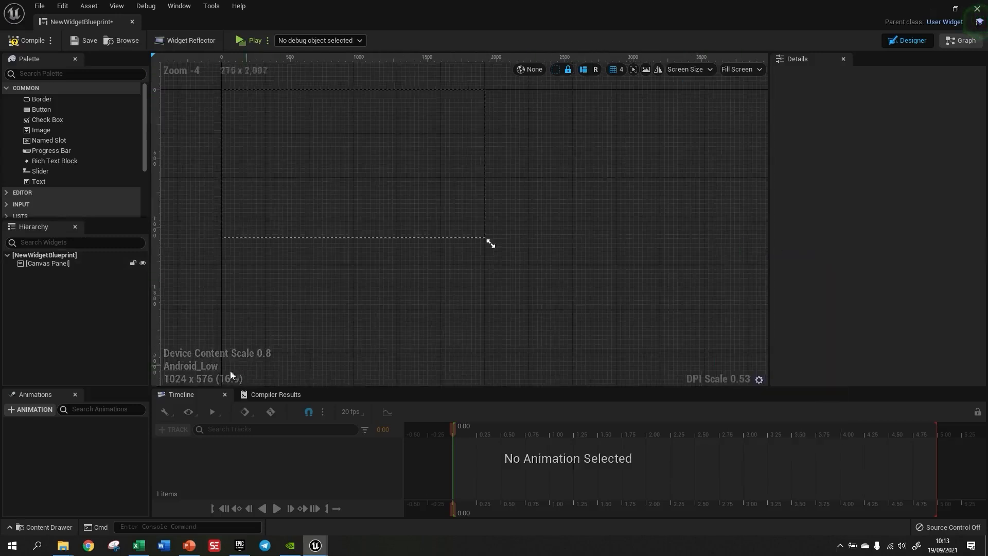
# Switch the phone preview to portrait orientation and back to landscape
pyautogui.click(695, 69)
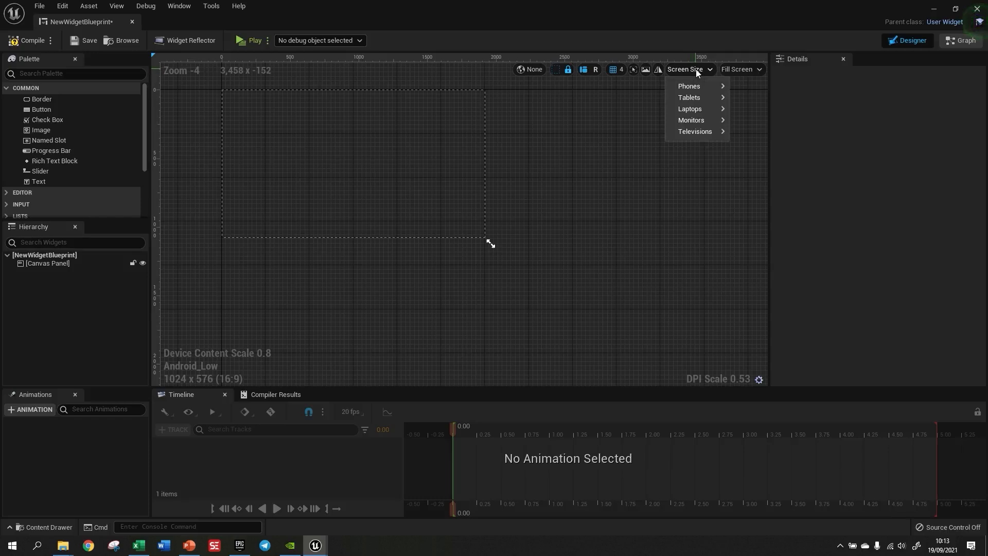
pyautogui.click(695, 69)
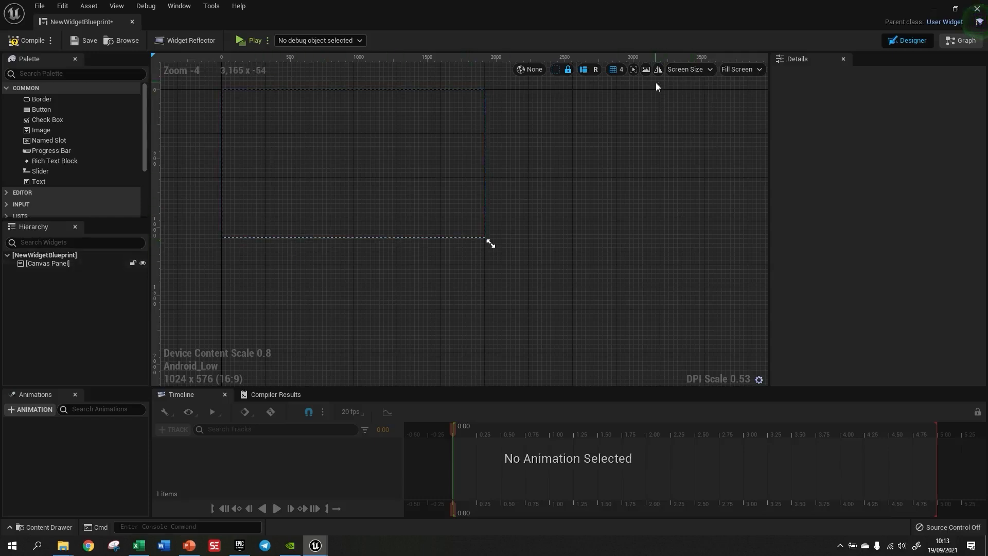
pyautogui.click(646, 70)
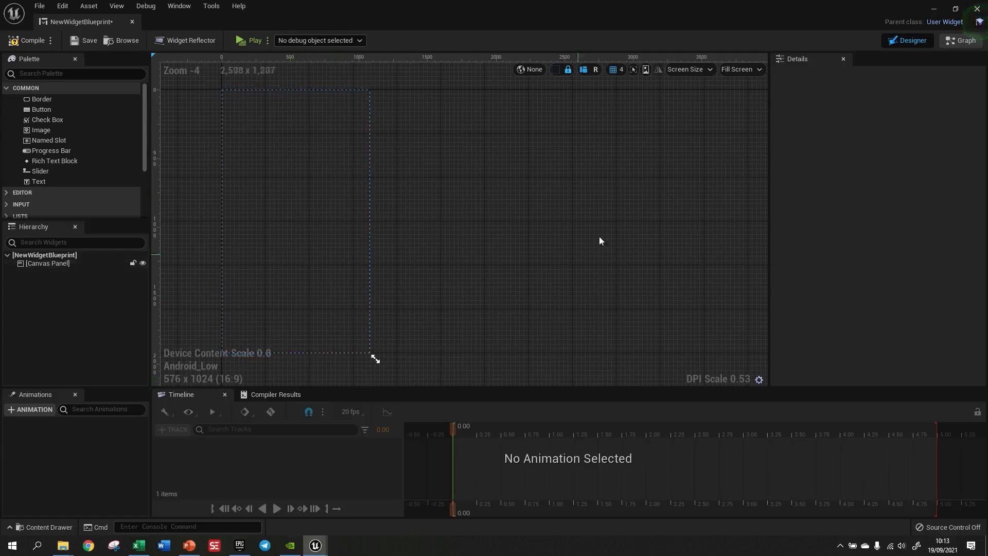
pyautogui.click(658, 68)
# Change the preview screen size from the phone to the 21.5-24" monitor
pyautogui.click(688, 68)
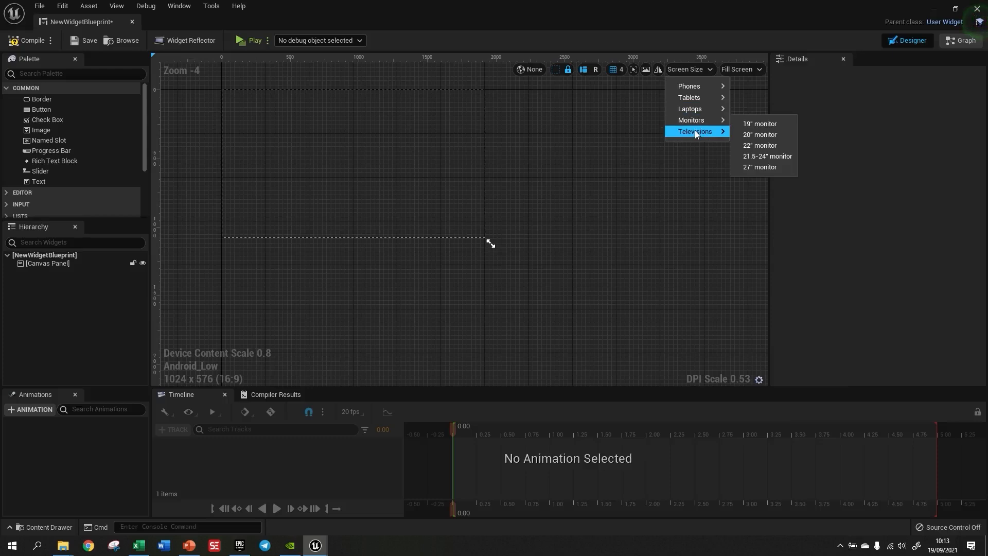
pyautogui.moveTo(695, 133)
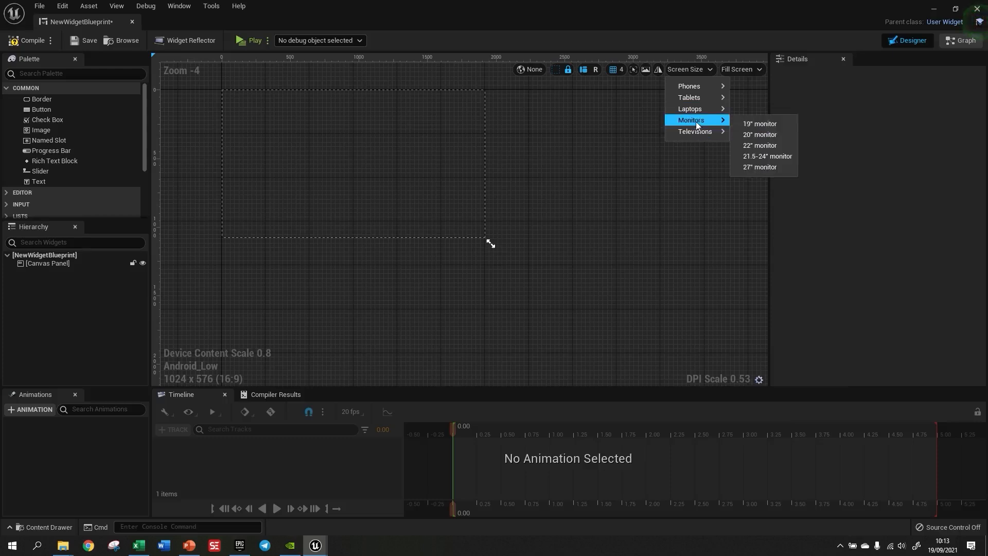
pyautogui.click(775, 157)
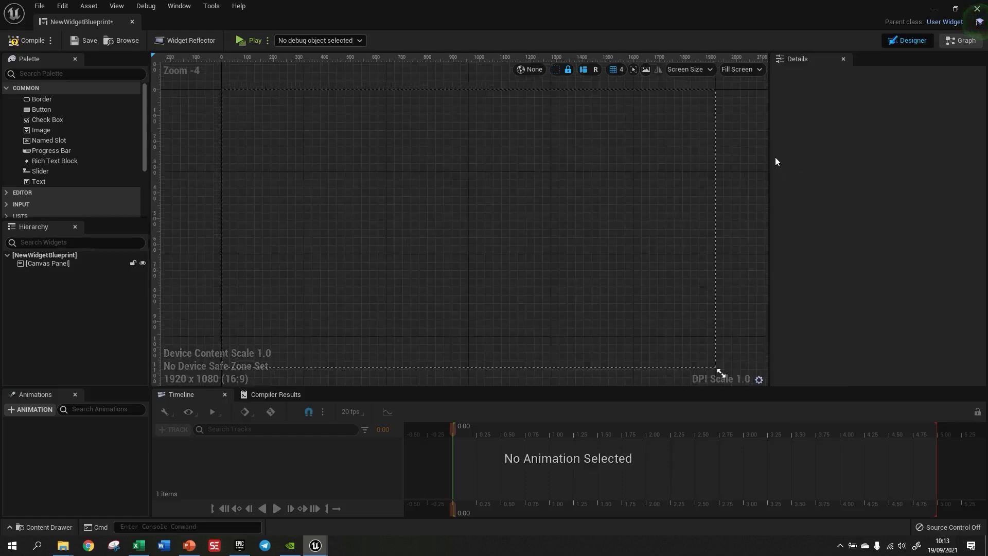
# Set the preview screen size to the 22" monitor
pyautogui.click(710, 70)
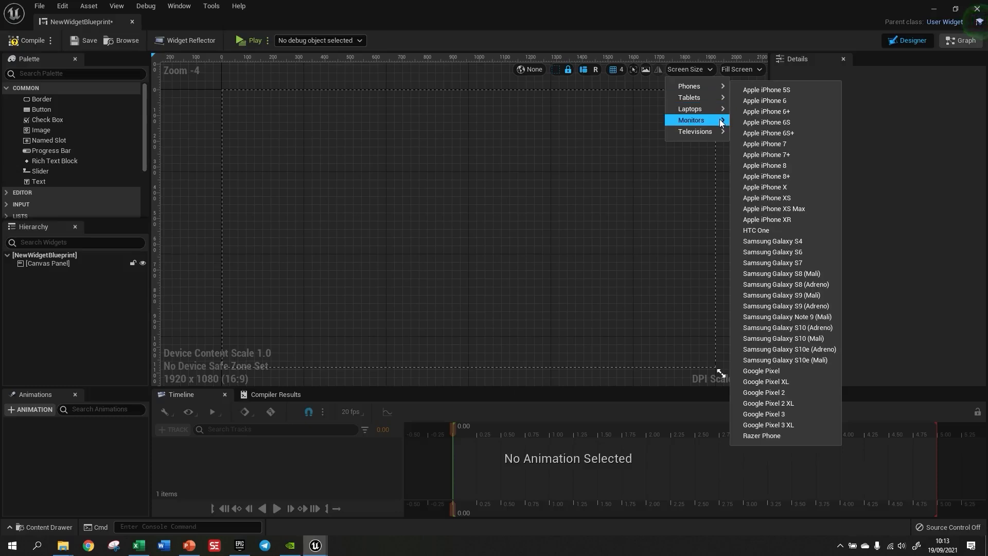
pyautogui.moveTo(722, 122)
pyautogui.click(780, 146)
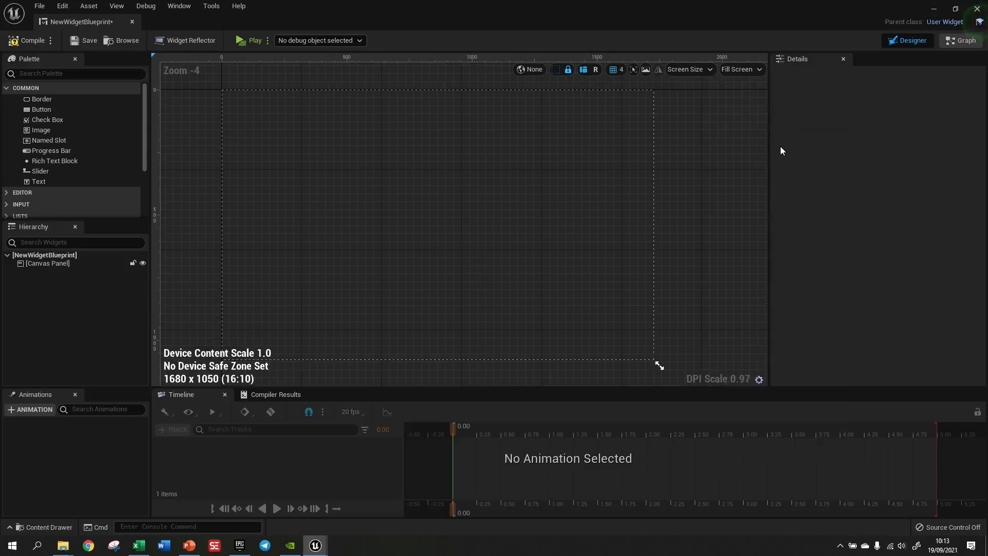
# Set the preview screen size to the 21.5-24" monitor at 1920 x 1080 (16:9)
pyautogui.click(685, 70)
pyautogui.moveTo(718, 120)
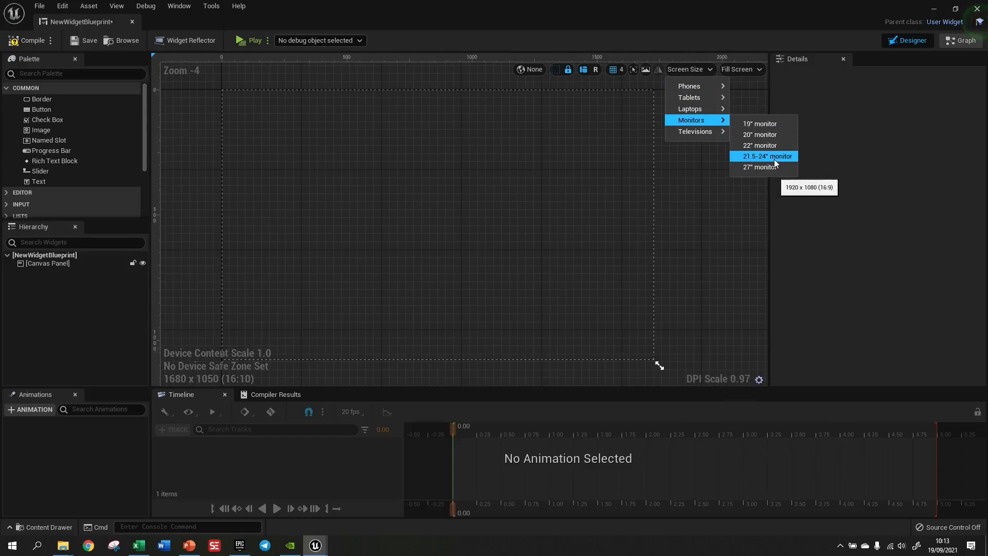
pyautogui.click(726, 233)
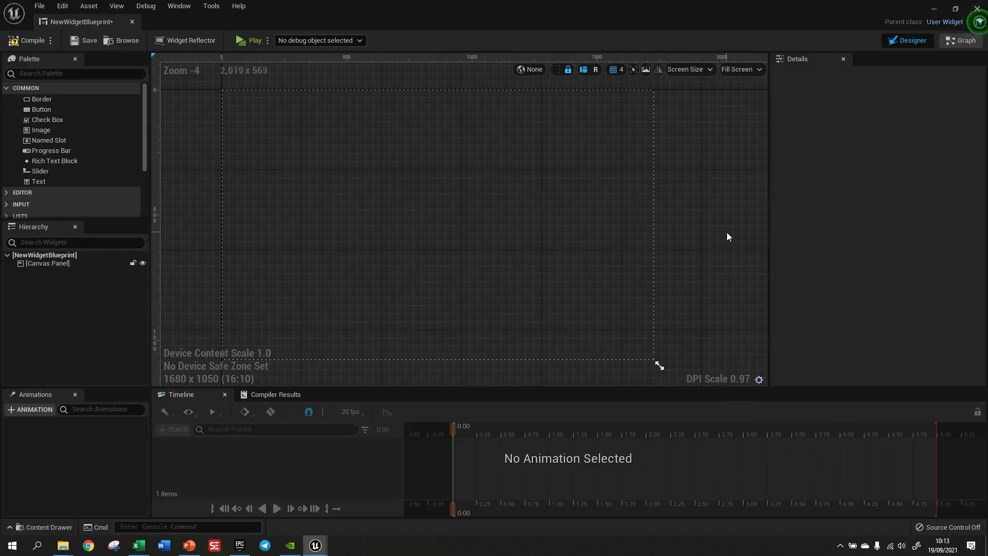
pyautogui.click(699, 71)
pyautogui.moveTo(698, 120)
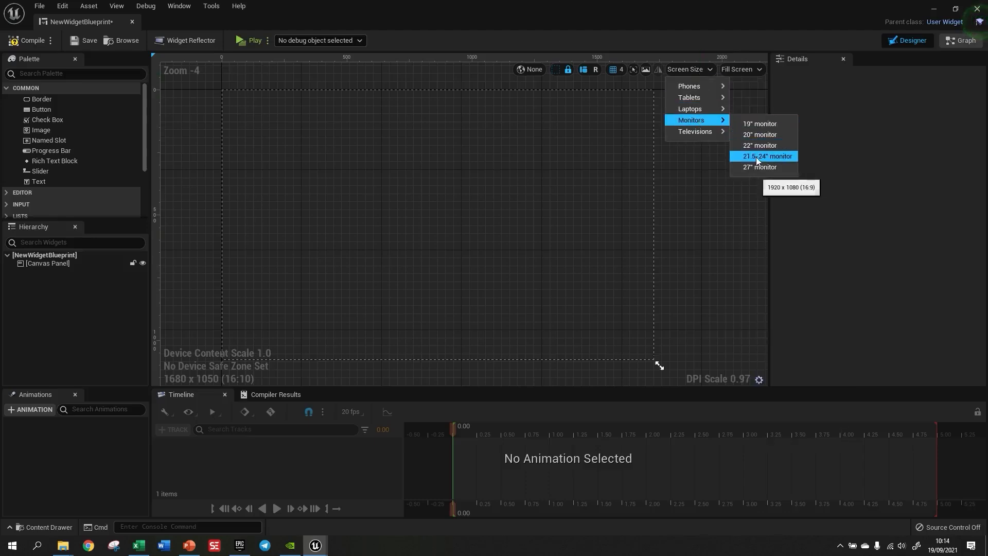
pyautogui.click(783, 158)
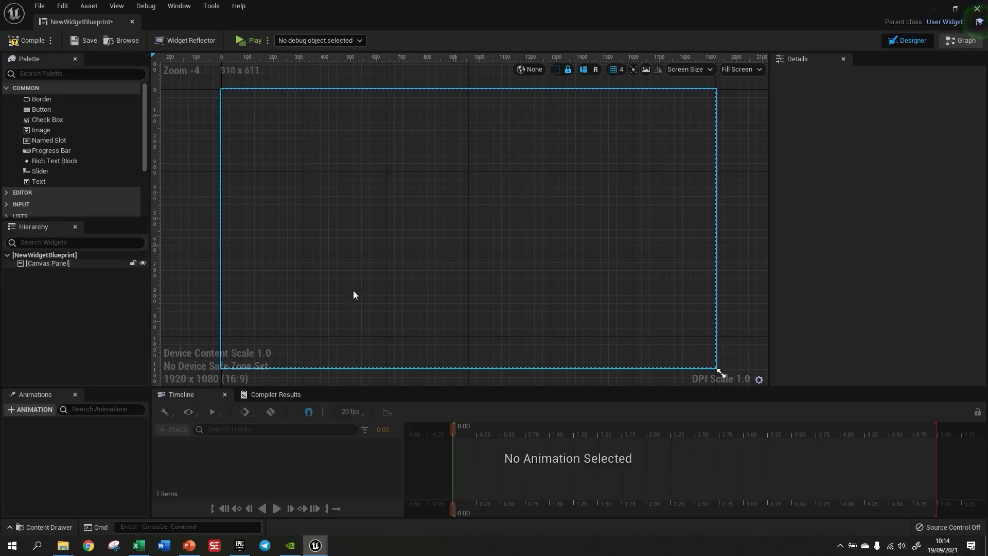
# Collapse the Common widget category and expand the Panel category to review its layout widgets
pyautogui.click(54, 264)
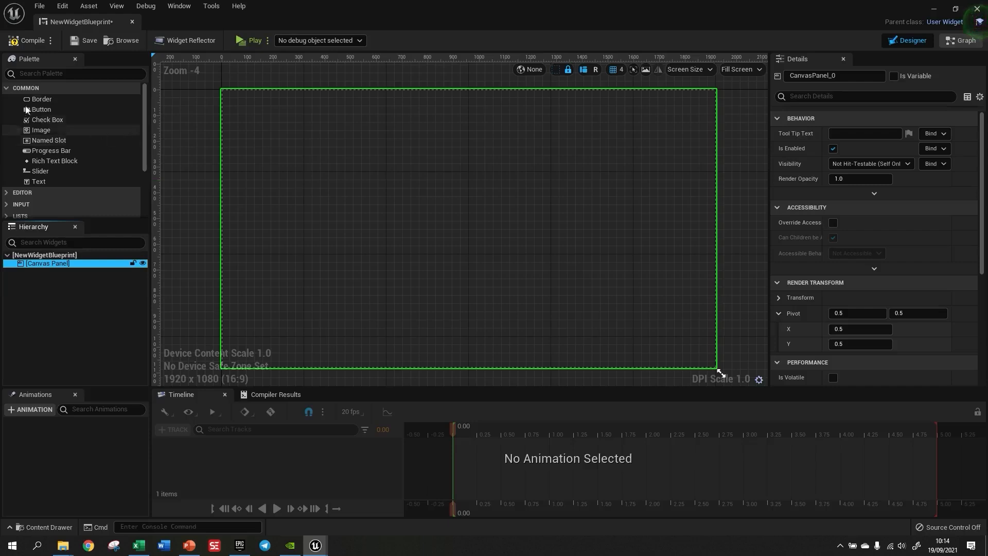
pyautogui.click(8, 91)
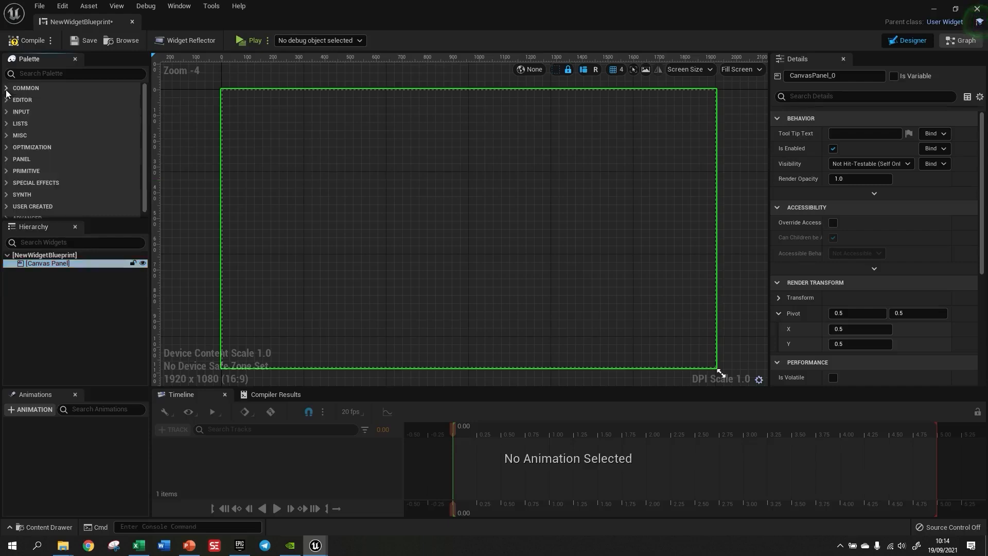
pyautogui.click(6, 163)
pyautogui.scroll(-2, 76, 150)
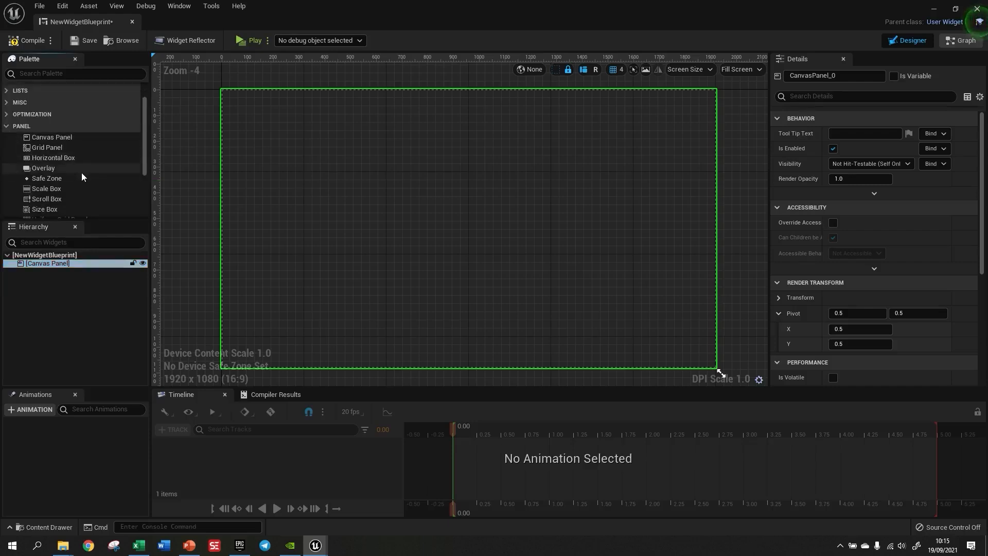
pyautogui.scroll(-4, 82, 173)
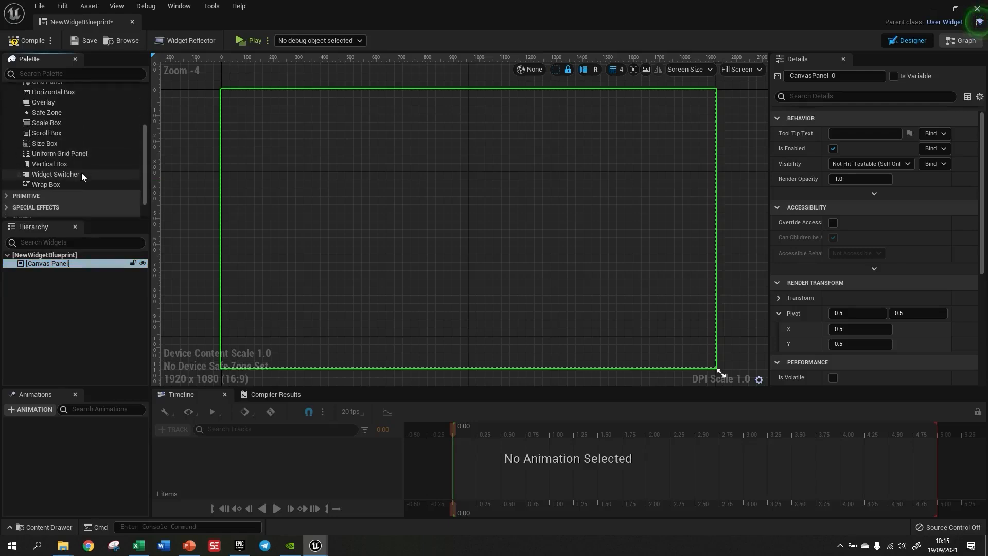
pyautogui.scroll(3, 97, 190)
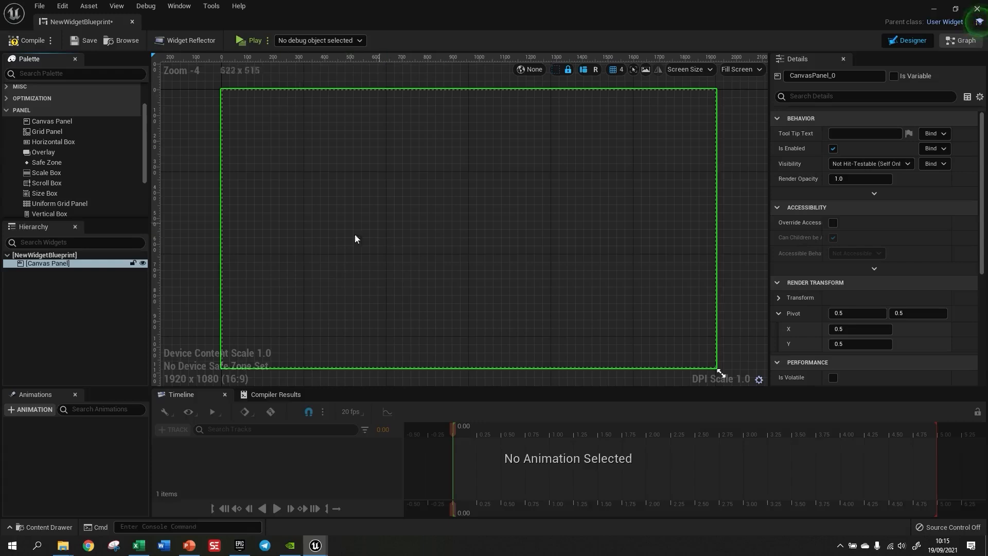
# Add a canvas panel of about 714 x 518 inside the root canvas, placed at about X 28, Y 544
pyautogui.moveTo(45, 122); pyautogui.dragTo(445, 237)
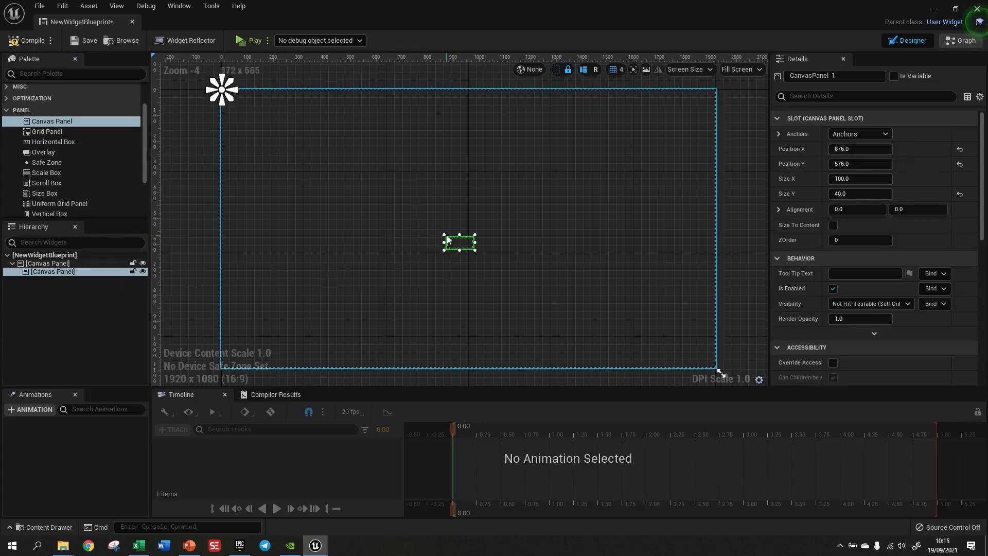
pyautogui.moveTo(447, 237); pyautogui.dragTo(287, 110)
pyautogui.moveTo(362, 168); pyautogui.dragTo(389, 202)
pyautogui.moveTo(395, 241); pyautogui.dragTo(343, 305)
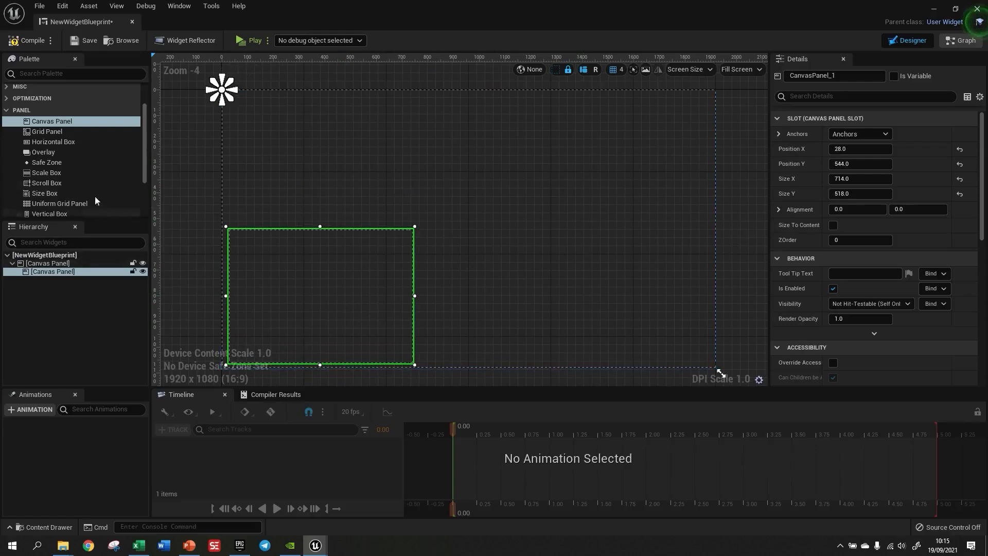
# Add a second canvas panel of about 740 x 580 in the root canvas, placed at about X 1132, Y 52
pyautogui.moveTo(57, 127); pyautogui.dragTo(667, 117)
pyautogui.moveTo(624, 163); pyautogui.dragTo(647, 187)
pyautogui.moveTo(548, 213); pyautogui.dragTo(492, 294)
pyautogui.moveTo(602, 229); pyautogui.dragTo(622, 194)
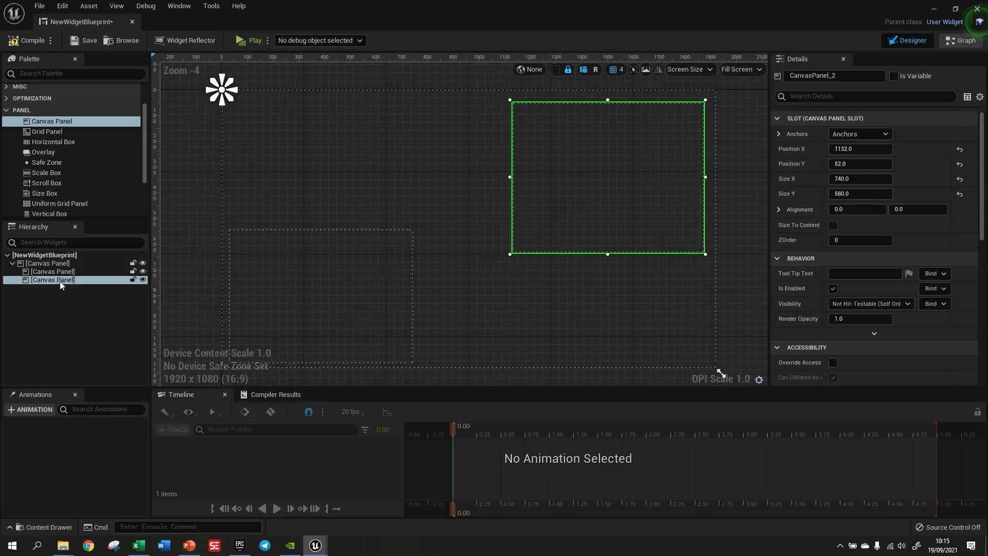
pyautogui.click(480, 306)
pyautogui.click(366, 261)
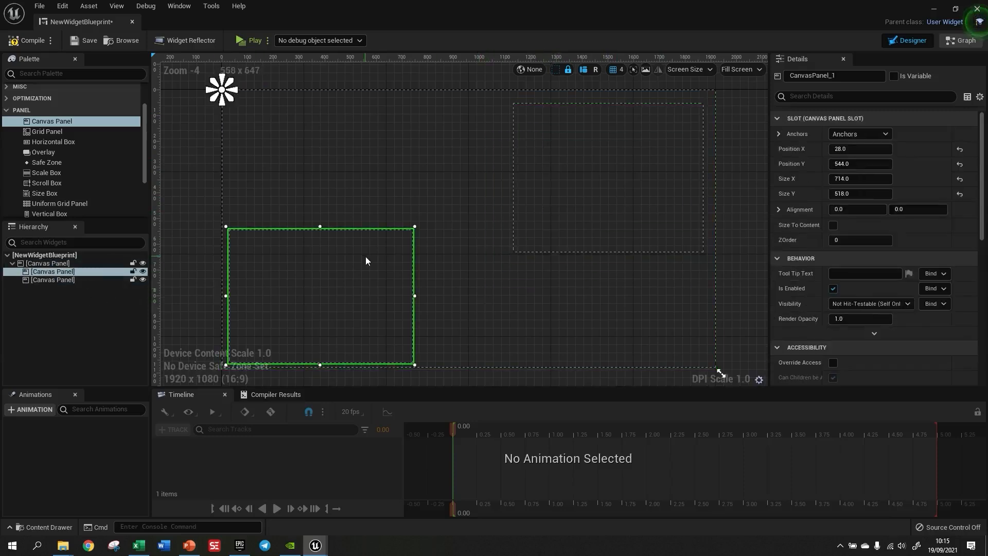
# Add a button at about X 600, Y 16 in the lower-left canvas panel and move that panel to about X 48, Y 524
pyautogui.scroll(5, 26, 103)
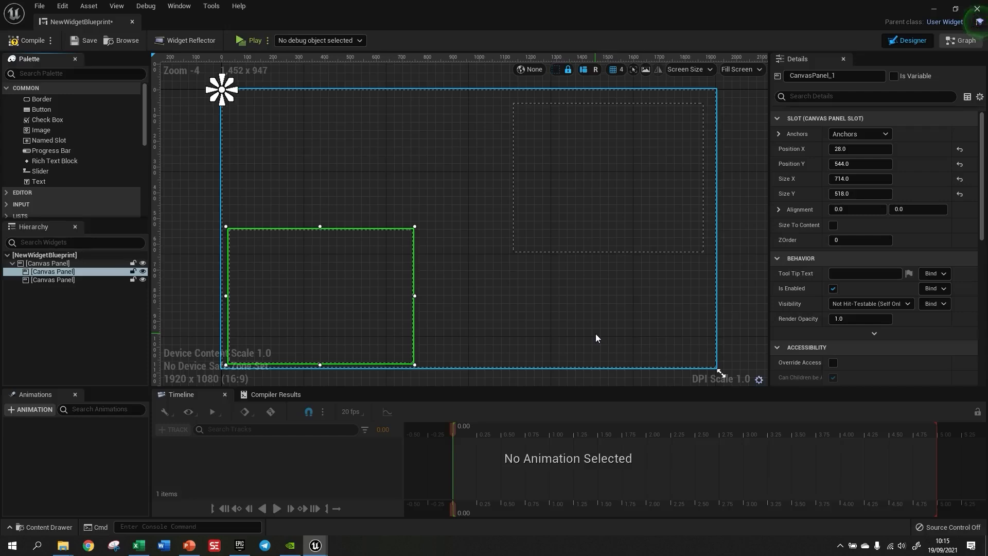
pyautogui.moveTo(54, 109); pyautogui.dragTo(400, 239)
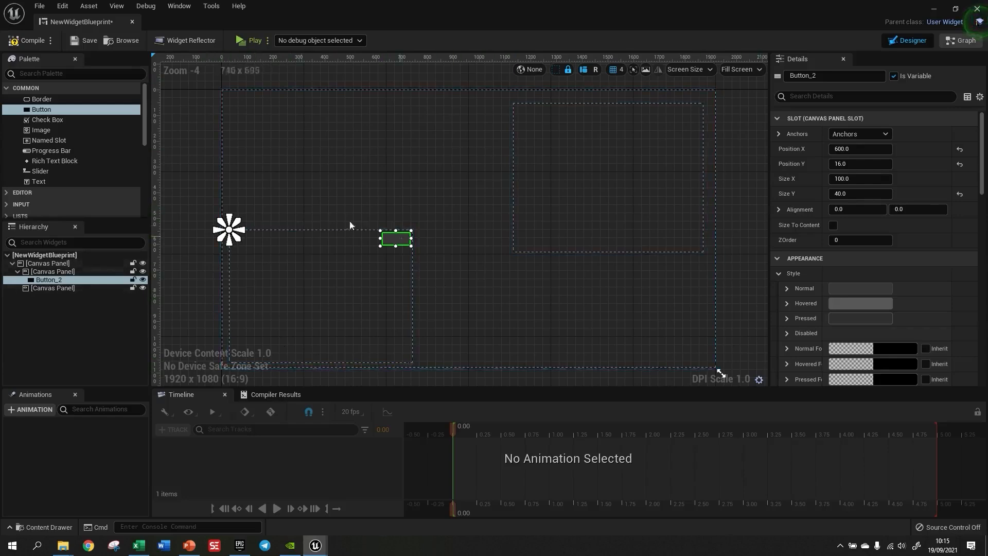
pyautogui.click(33, 272)
pyautogui.moveTo(301, 258); pyautogui.dragTo(320, 182)
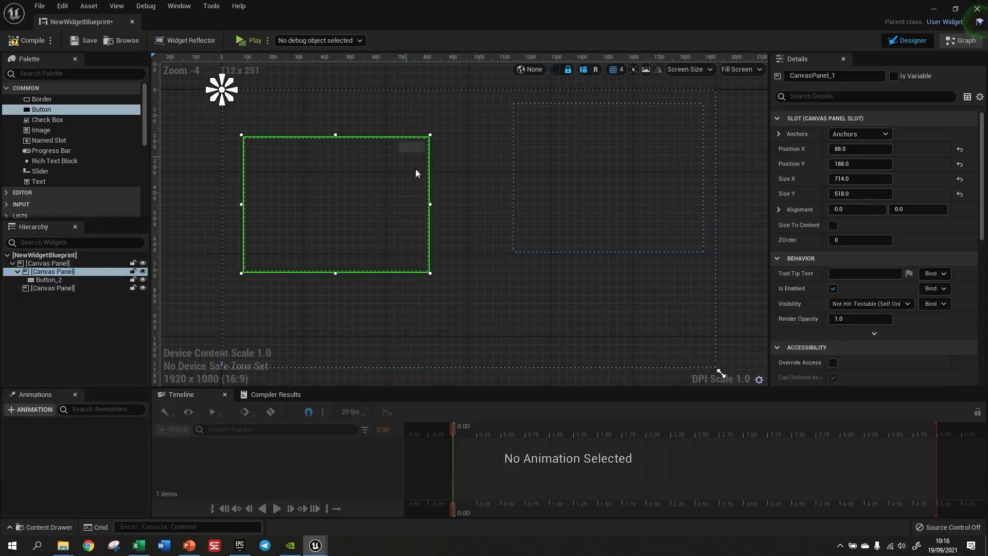
pyautogui.moveTo(399, 234); pyautogui.dragTo(412, 315)
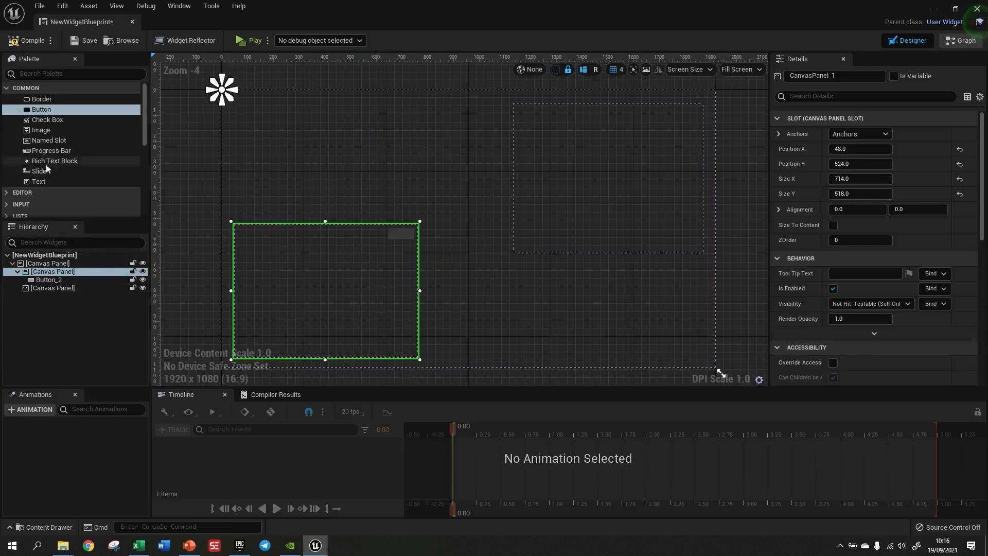
# Delete both nested canvas panels, including the one with the button, leaving only the root canvas panel
pyautogui.scroll(-5, 61, 154)
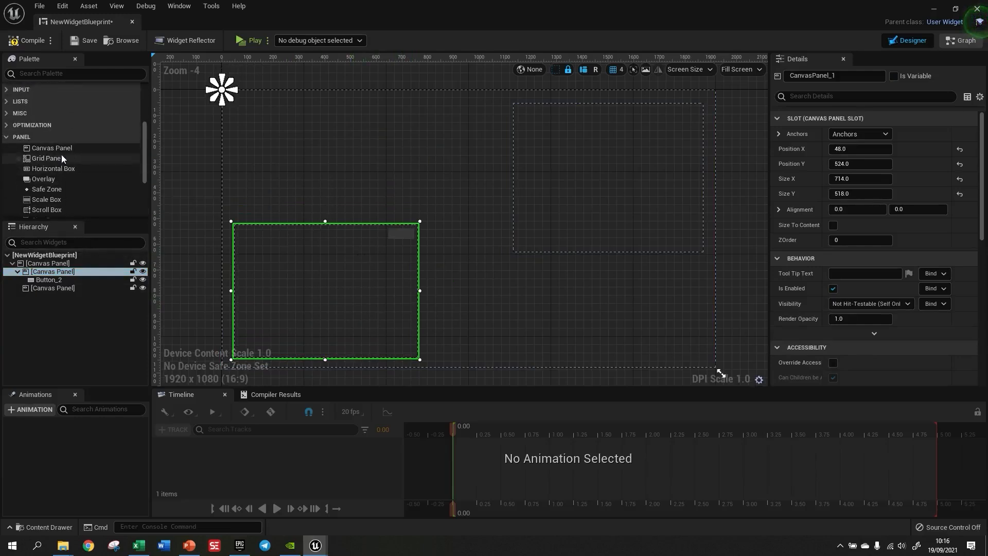
pyautogui.click(430, 258)
pyautogui.click(398, 258)
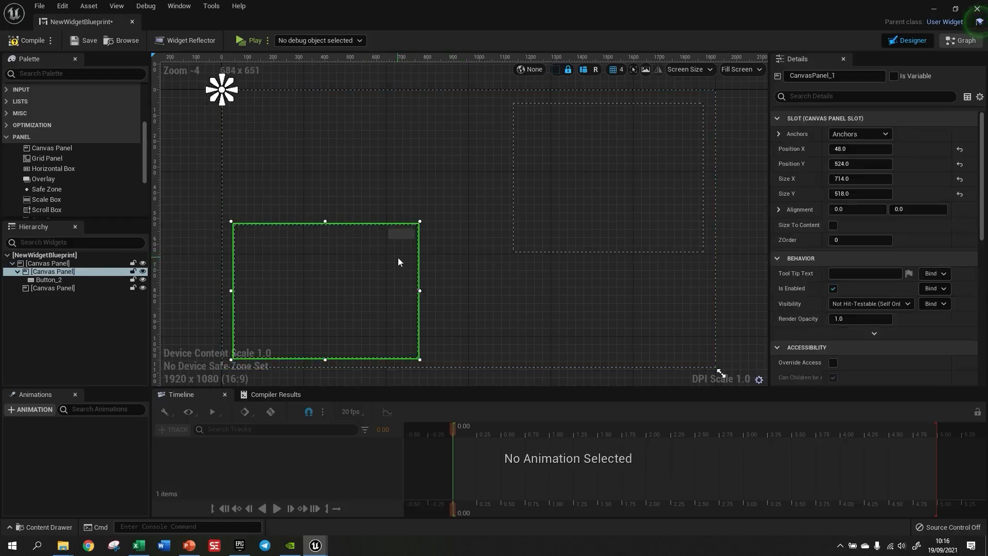
pyautogui.press('Delete')
pyautogui.click(535, 227)
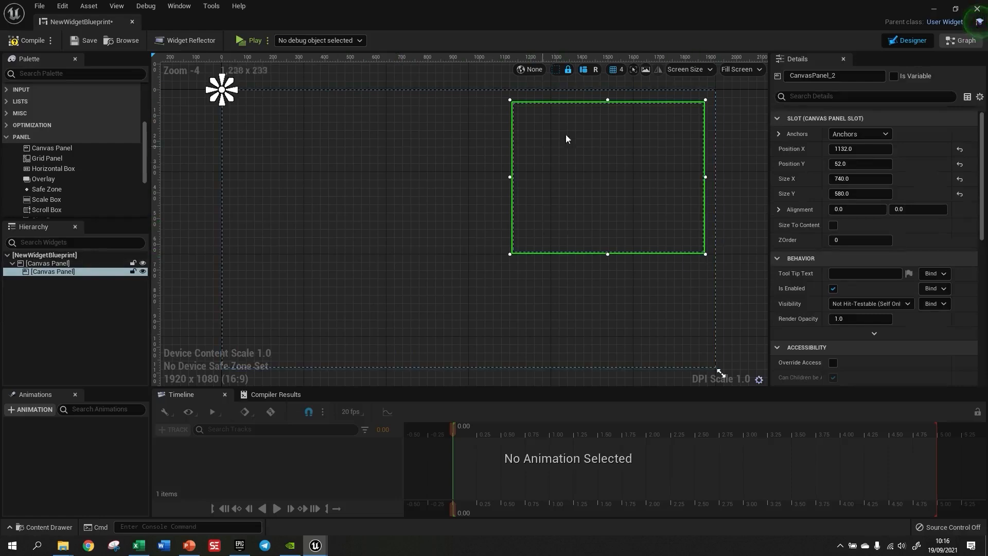
pyautogui.press('Delete')
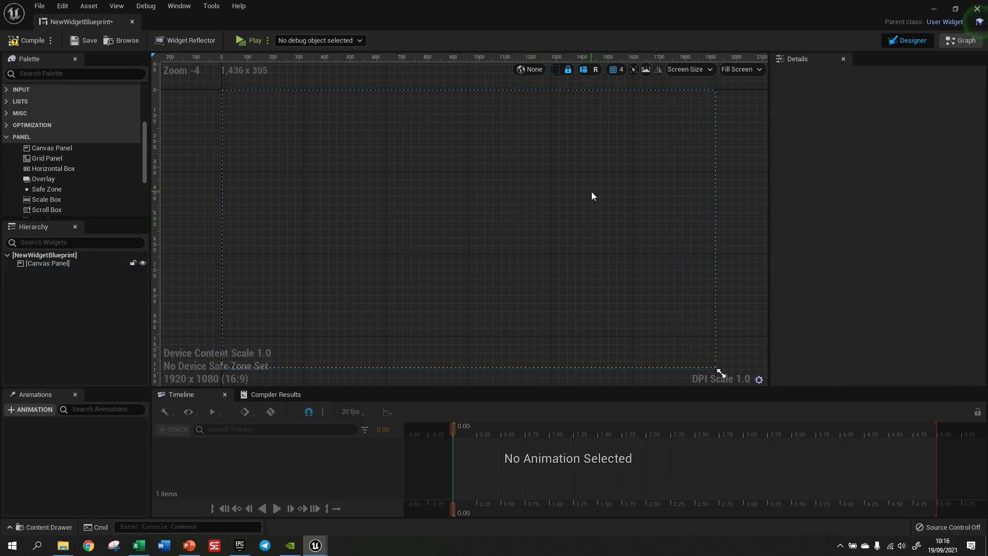
pyautogui.scroll(2, 257, 151)
pyautogui.scroll(-2, 140, 148)
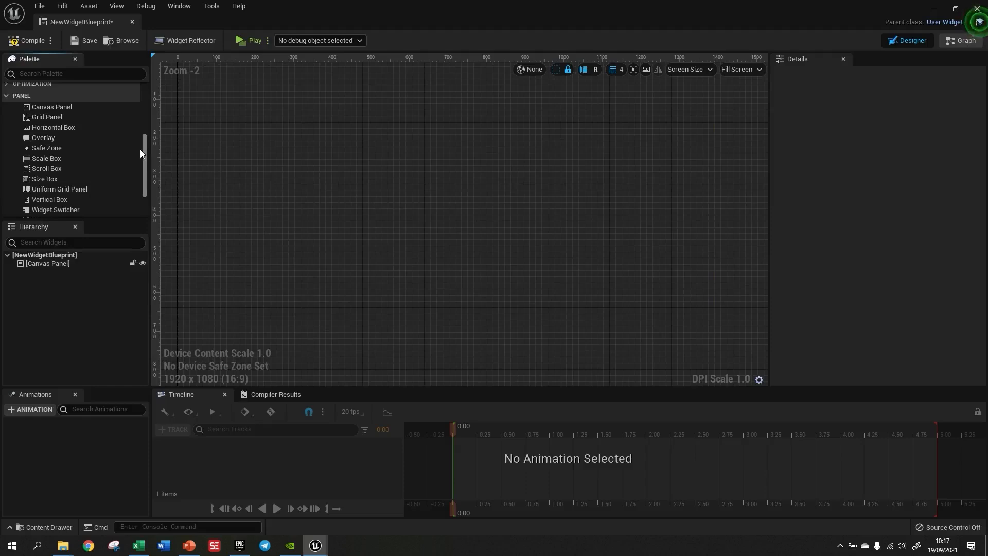
# Add a horizontal box of about 1378 x 374 to the root canvas panel, placed at about X 500, Y 4
pyautogui.scroll(-1, 140, 148)
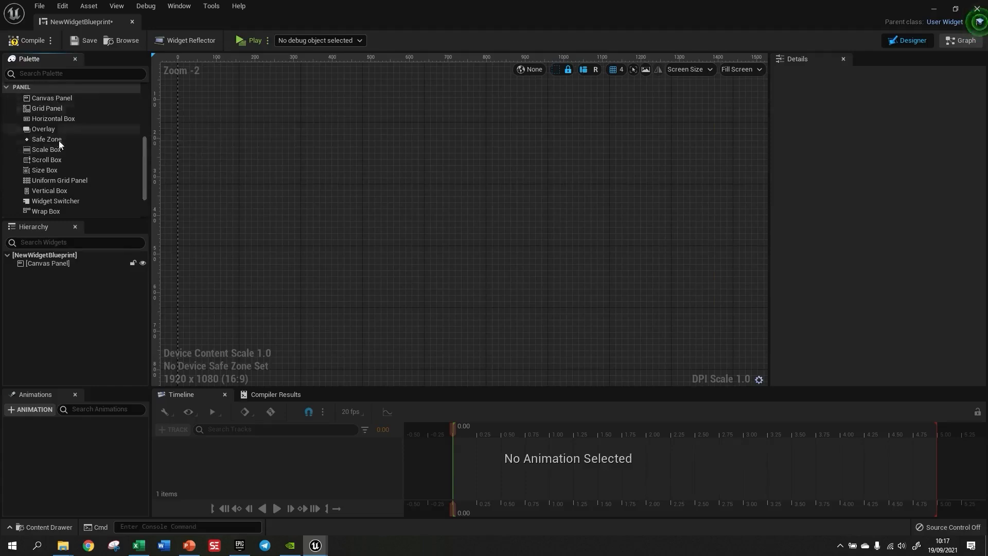
pyautogui.moveTo(46, 160); pyautogui.dragTo(412, 271)
pyautogui.scroll(-2, 412, 274)
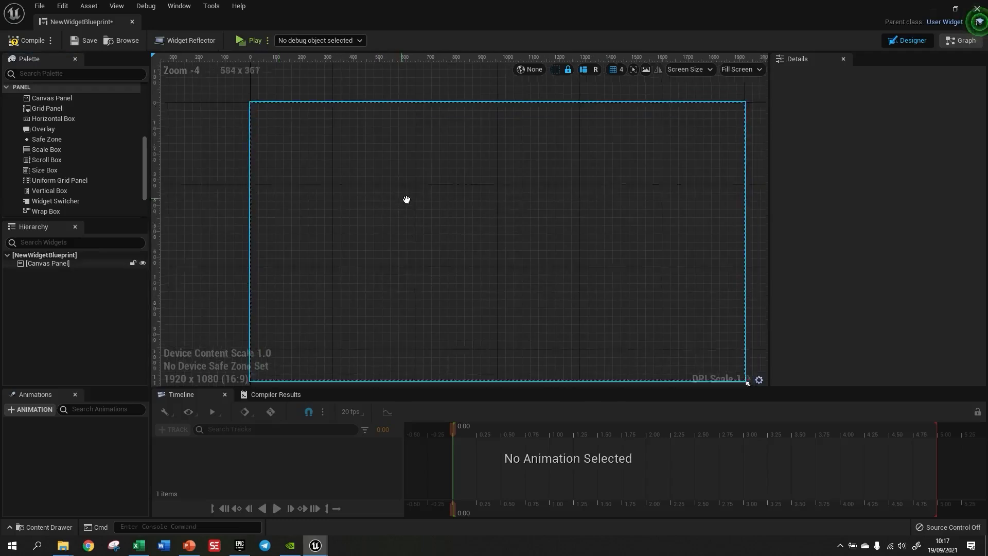
pyautogui.moveTo(60, 119); pyautogui.dragTo(696, 261)
pyautogui.moveTo(637, 237); pyautogui.dragTo(627, 144)
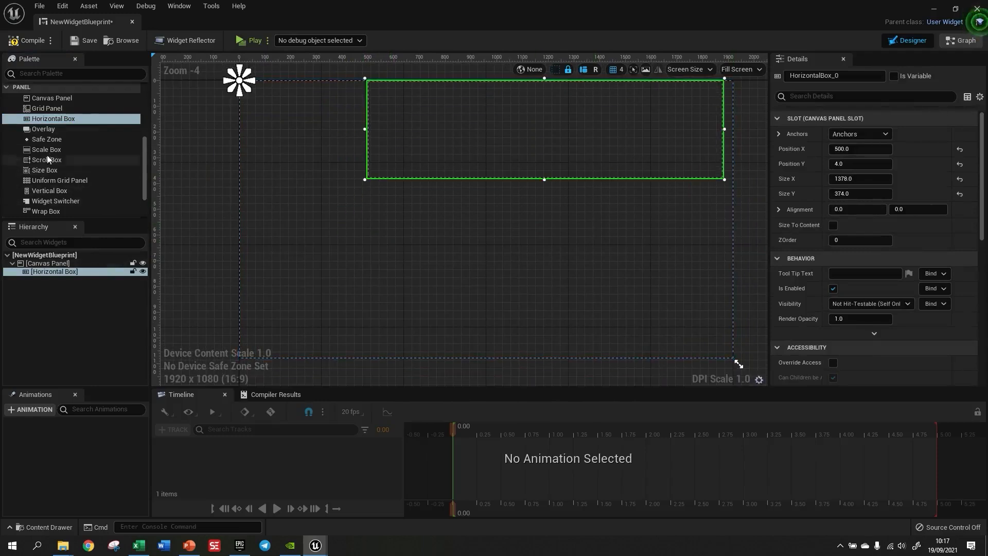
# Add a vertical box of about 306 x 726 to the root canvas panel, placed at about X 76, Y 196
pyautogui.moveTo(45, 190); pyautogui.dragTo(353, 92)
pyautogui.moveTo(324, 169); pyautogui.dragTo(303, 235)
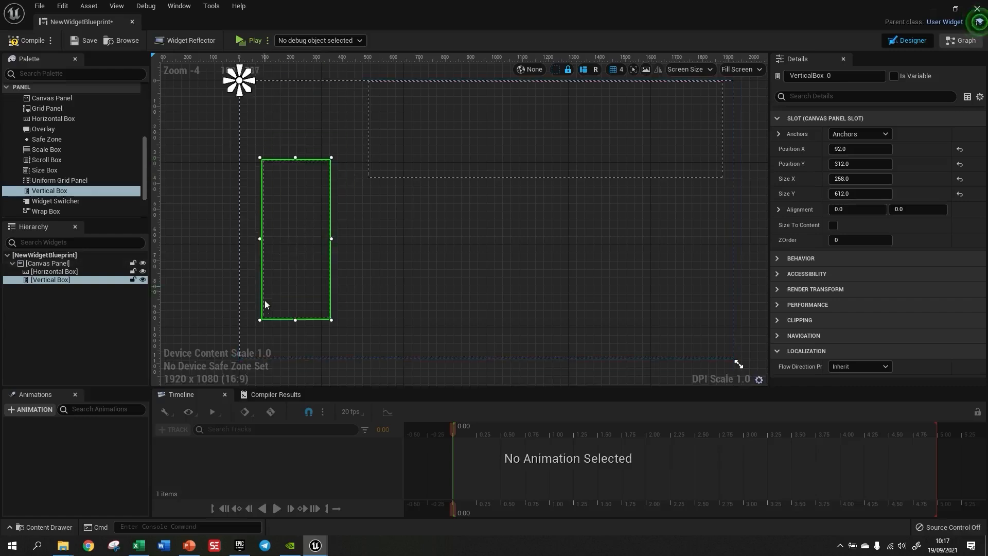
pyautogui.moveTo(260, 321); pyautogui.dragTo(248, 350)
pyautogui.moveTo(306, 304); pyautogui.dragTo(314, 274)
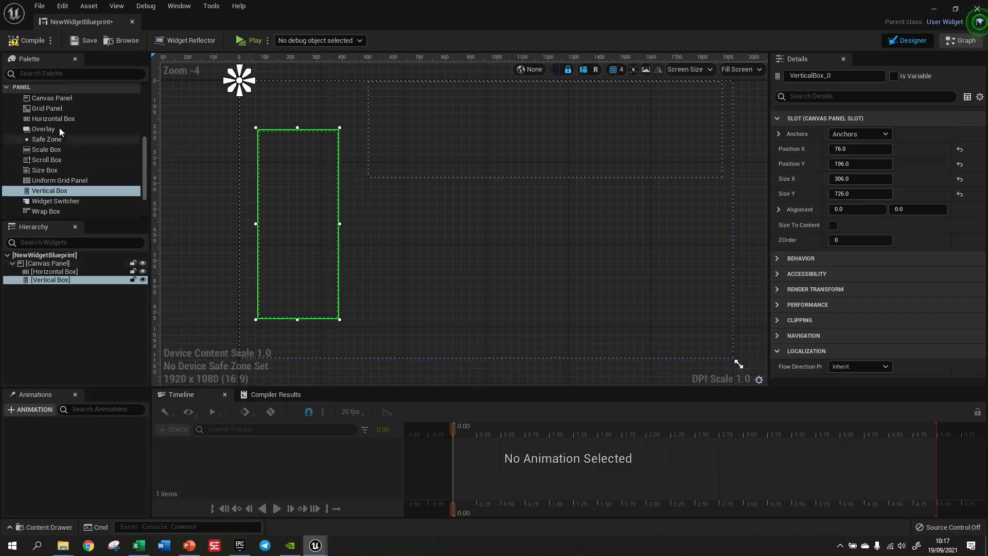
# Add a grid panel of about 1348 x 626 below the horizontal box, placed at about X 520, Y 420
pyautogui.moveTo(47, 108); pyautogui.dragTo(574, 173)
pyautogui.moveTo(512, 239); pyautogui.dragTo(445, 254)
pyautogui.click(687, 319)
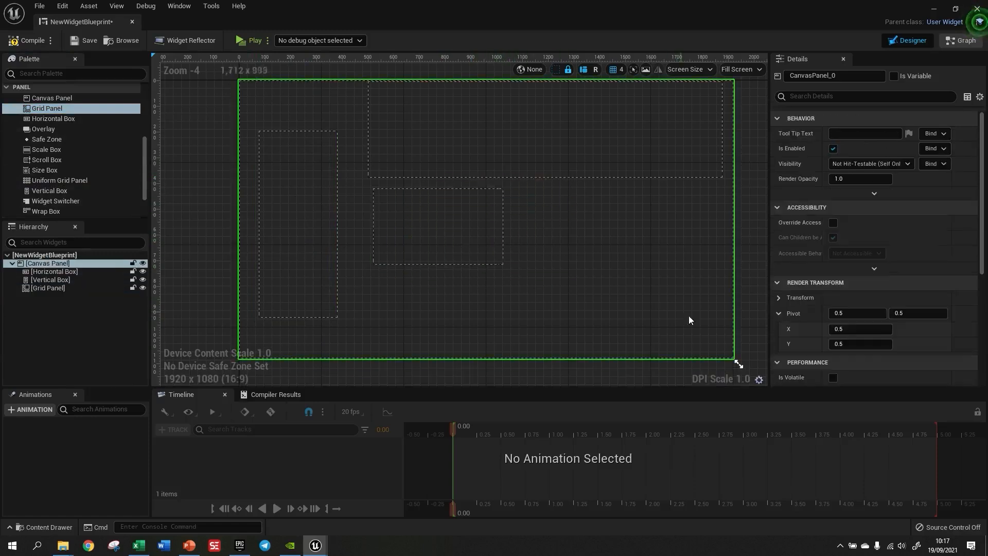
pyautogui.click(489, 260)
pyautogui.moveTo(503, 264); pyautogui.dragTo(724, 354)
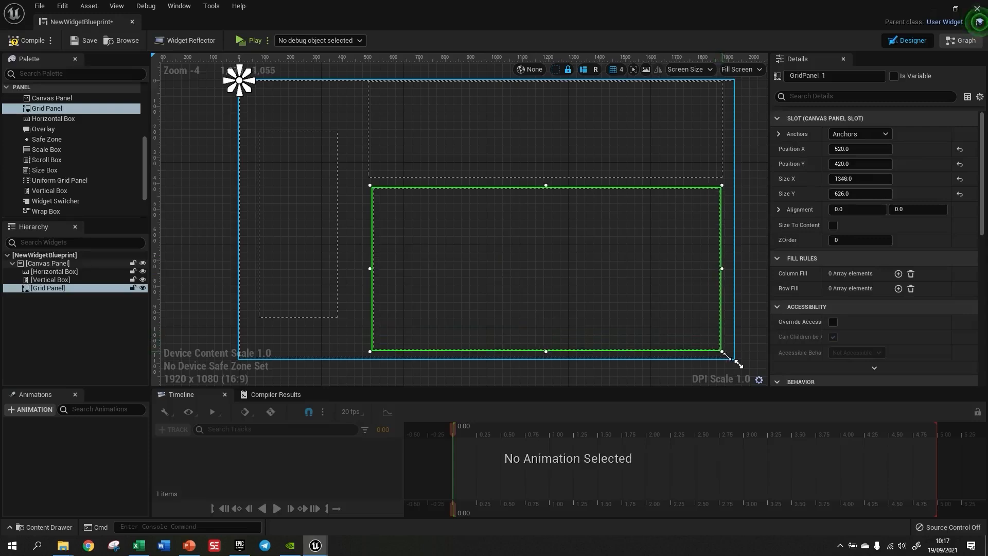
# Add a border widget inside the vertical box
pyautogui.click(314, 212)
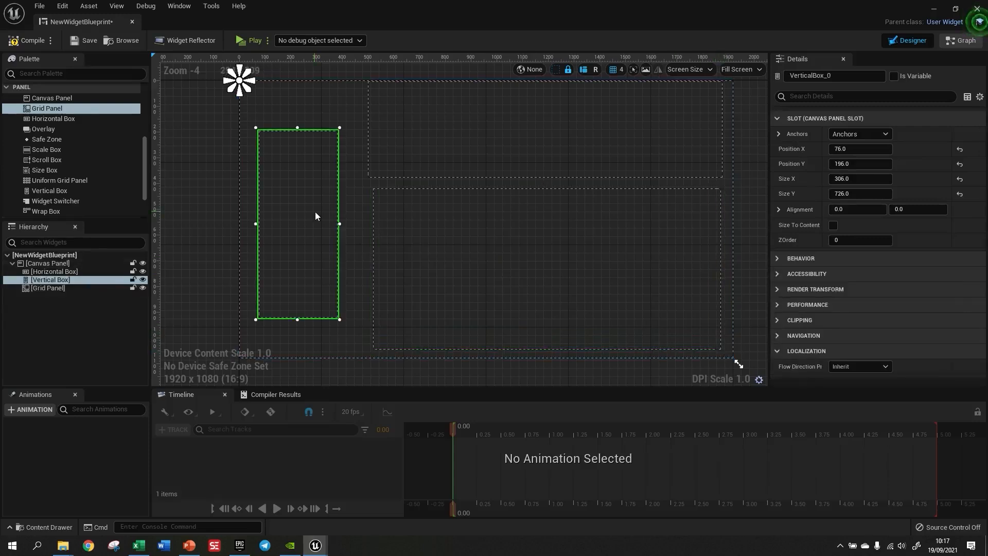
pyautogui.moveTo(143, 175); pyautogui.dragTo(132, 106)
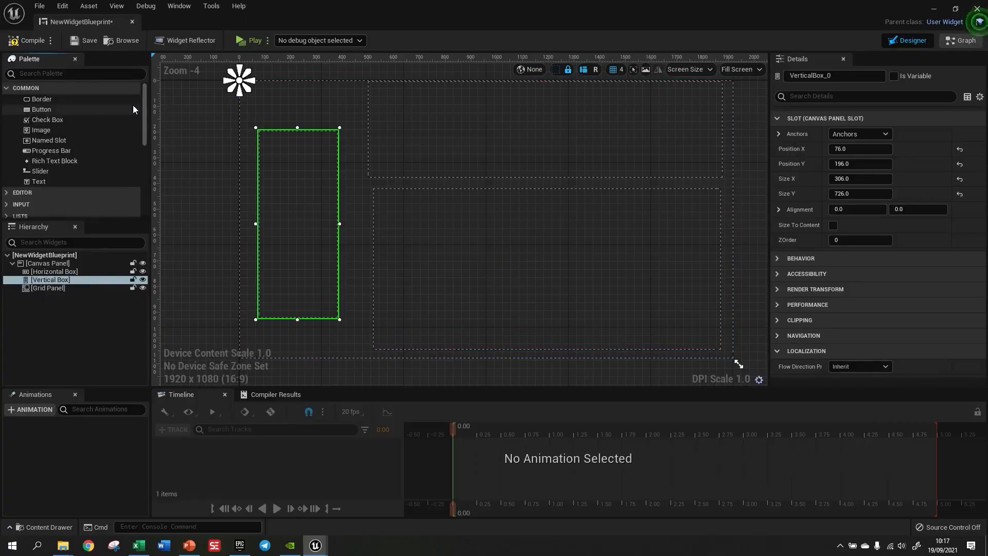
pyautogui.moveTo(36, 100); pyautogui.dragTo(291, 203)
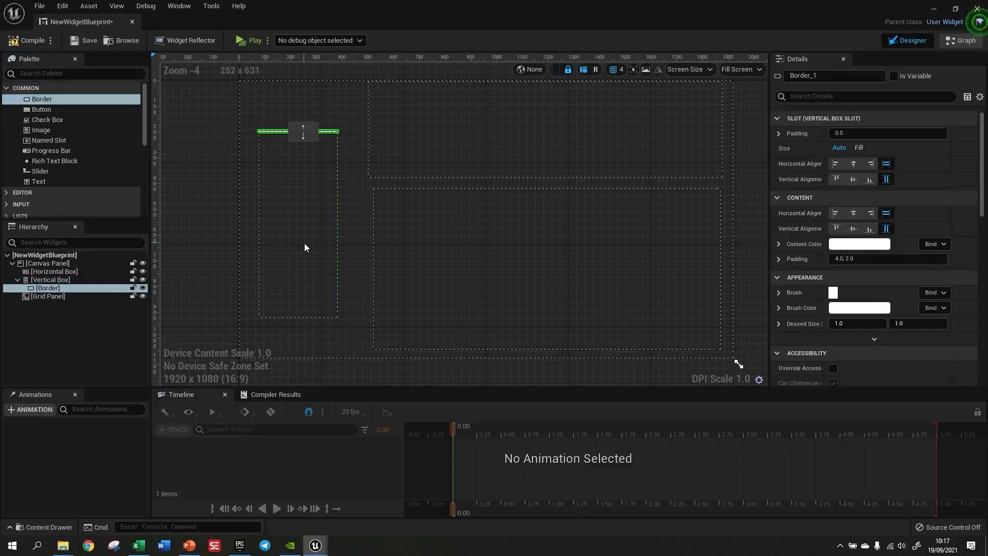
pyautogui.scroll(9, 273, 131)
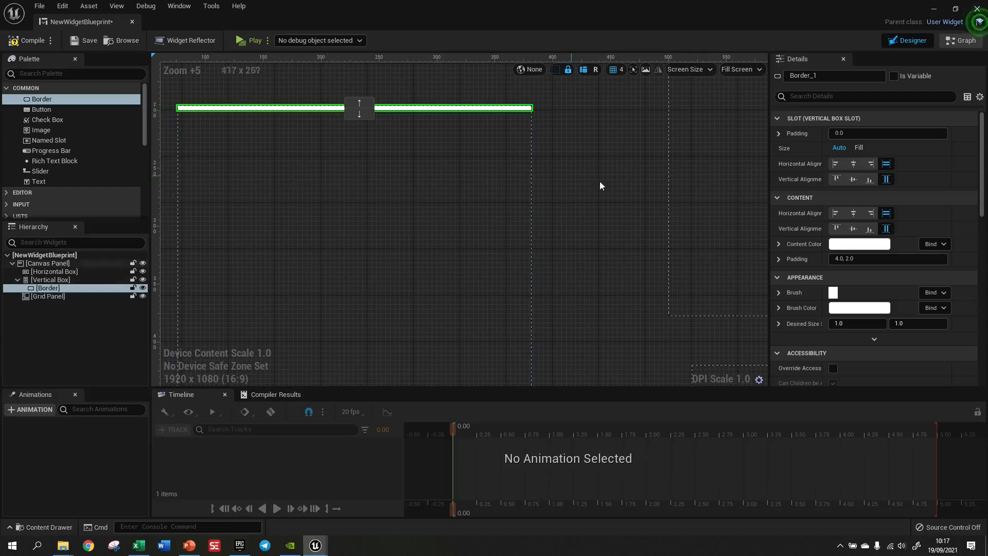
pyautogui.scroll(-3, 512, 151)
pyautogui.moveTo(477, 144); pyautogui.dragTo(437, 108, button='right')
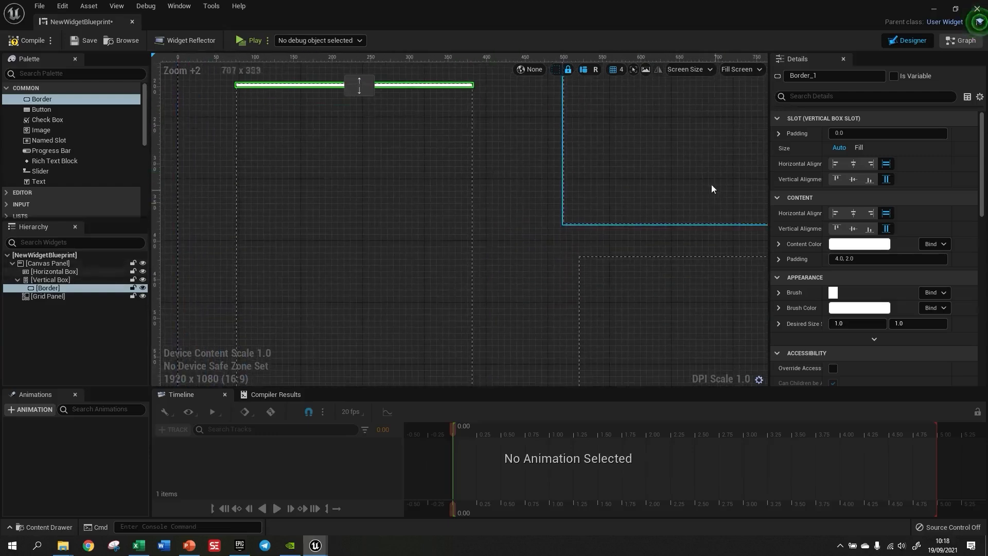
# Try center, right and left horizontal alignment on the border's slot, and return it to fill alignment
pyautogui.click(853, 165)
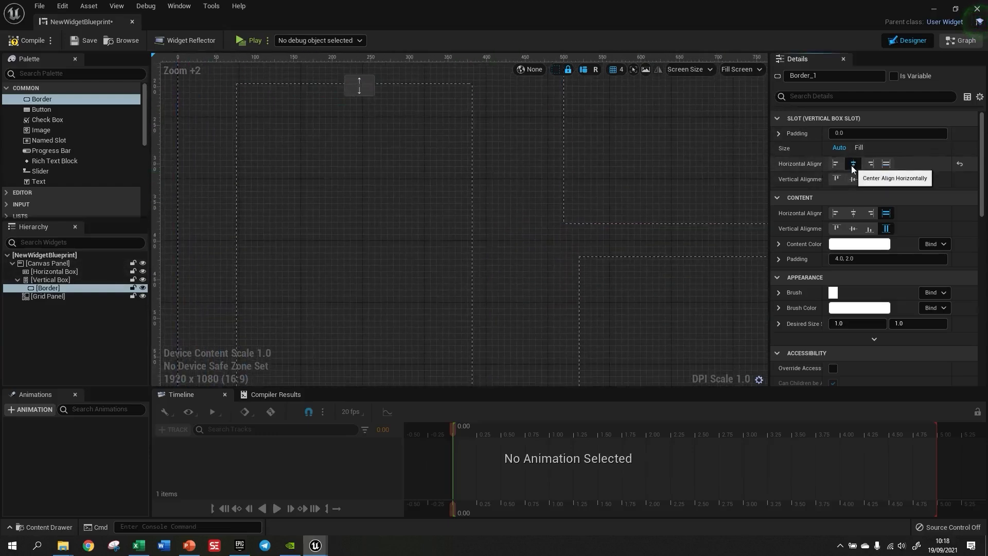
pyautogui.click(884, 163)
pyautogui.moveTo(822, 165); pyautogui.dragTo(842, 164)
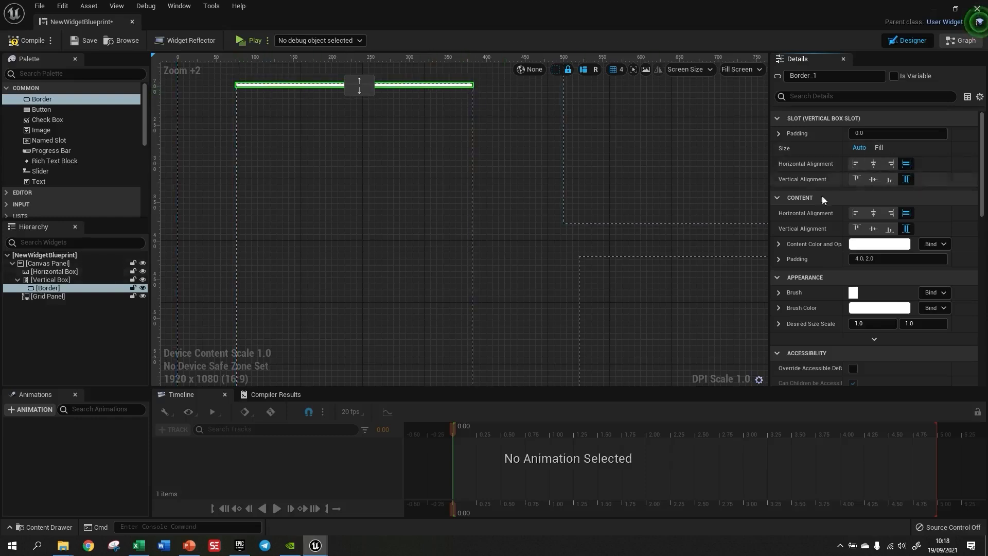
pyautogui.click(890, 164)
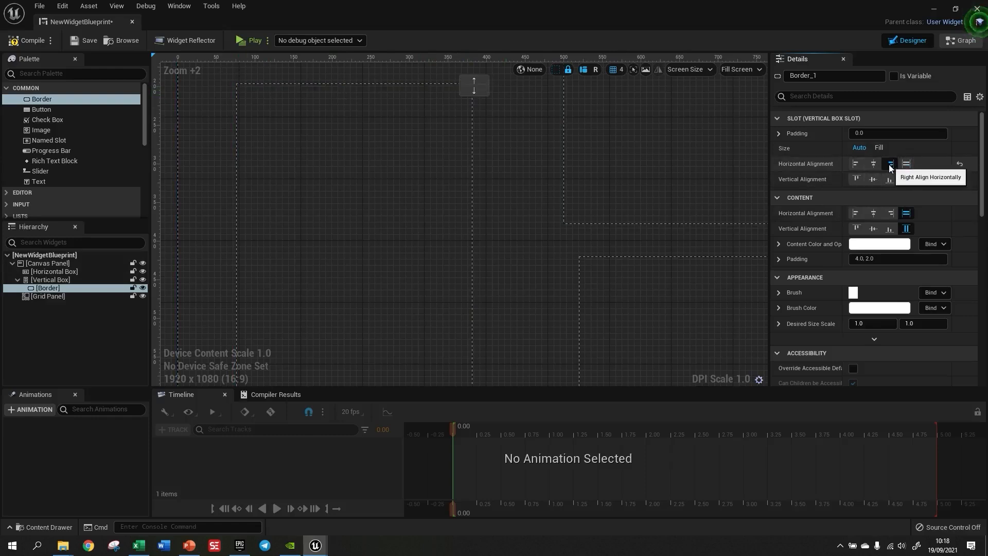
pyautogui.click(856, 163)
pyautogui.click(873, 164)
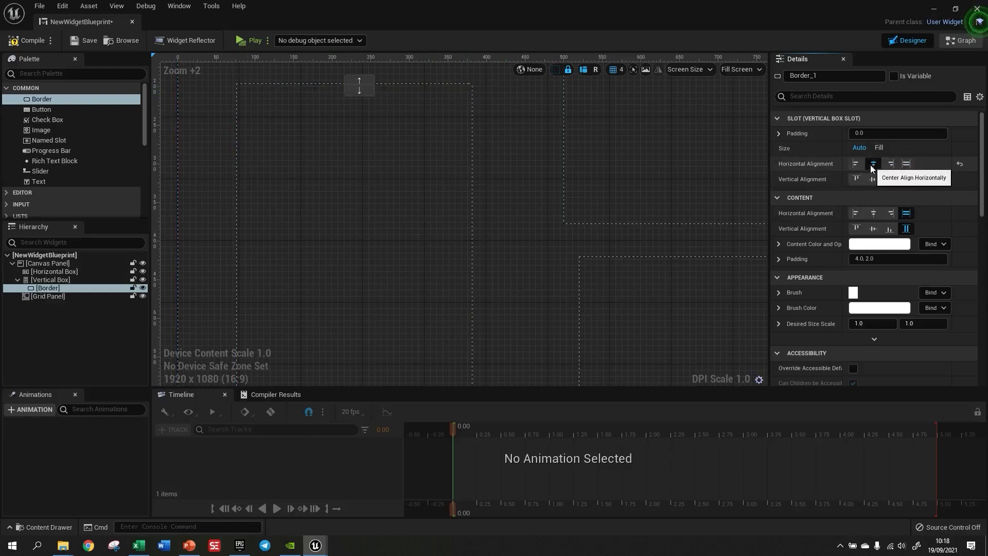
pyautogui.click(906, 179)
pyautogui.click(907, 163)
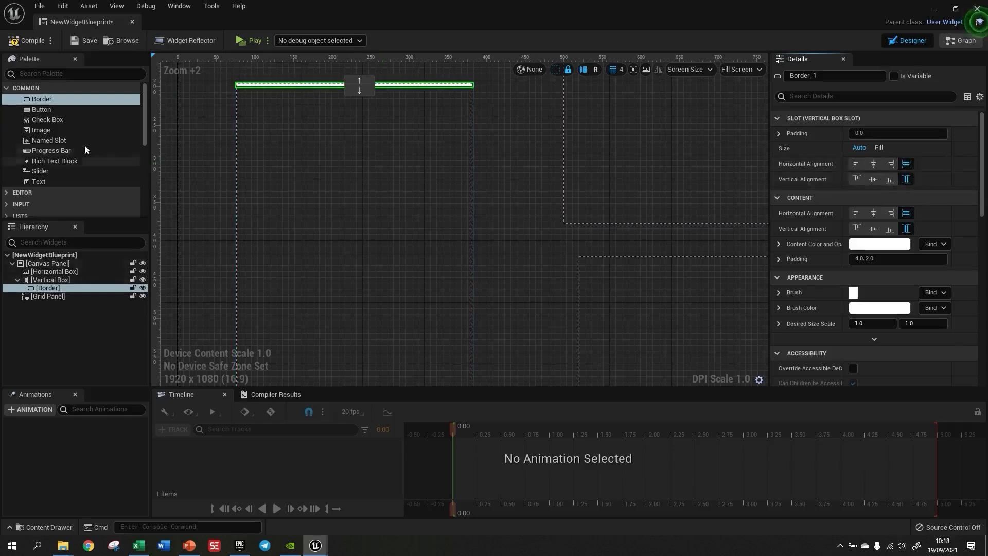
# Add a second border to the vertical box and set its slot size to Fill
pyautogui.moveTo(42, 101); pyautogui.dragTo(349, 224)
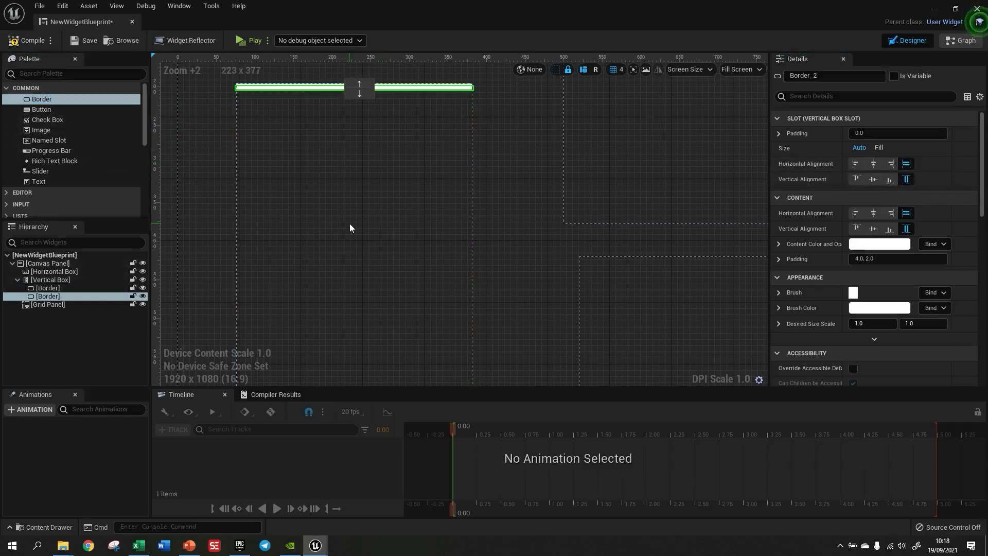
pyautogui.scroll(7, 408, 100)
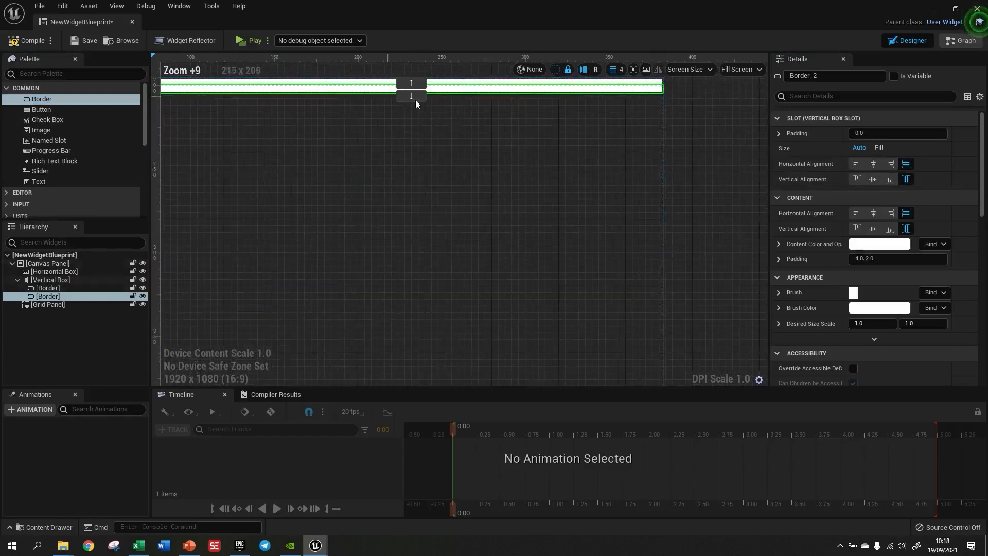
pyautogui.scroll(-3, 519, 194)
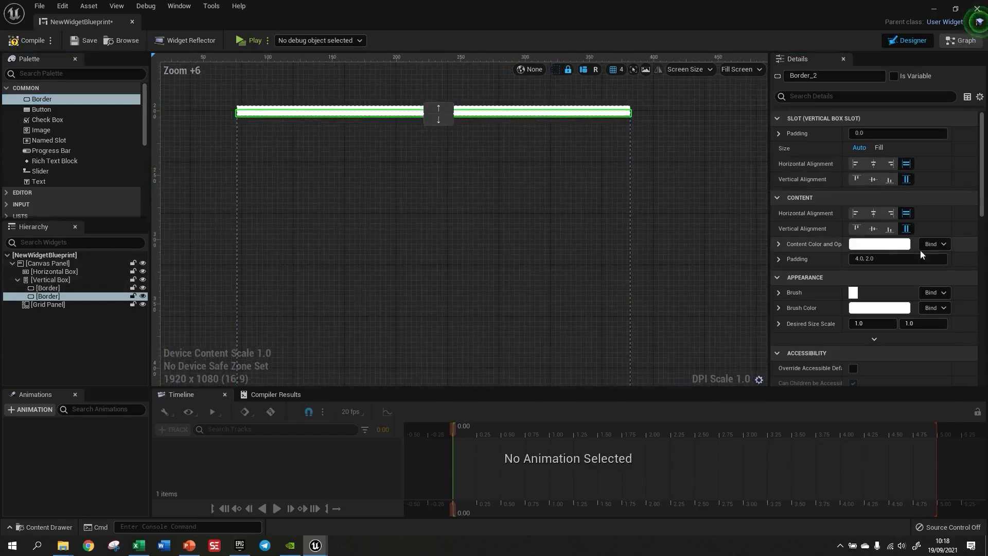
pyautogui.moveTo(984, 194); pyautogui.dragTo(983, 151)
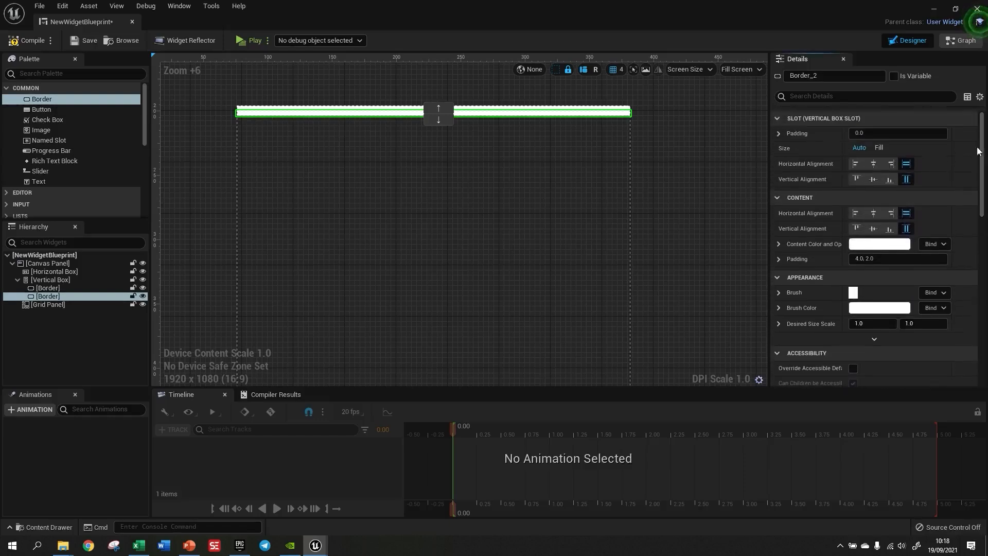
pyautogui.click(778, 135)
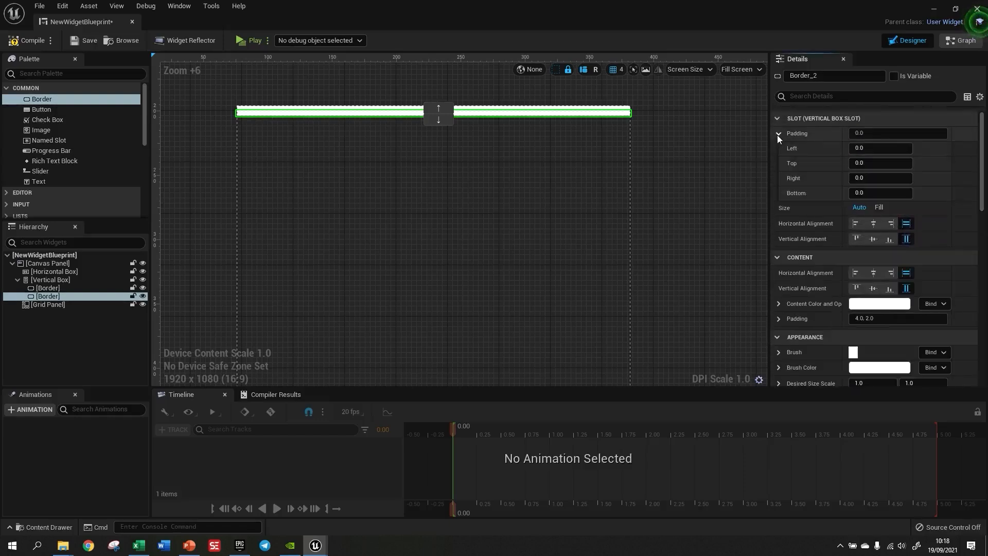
pyautogui.click(778, 135)
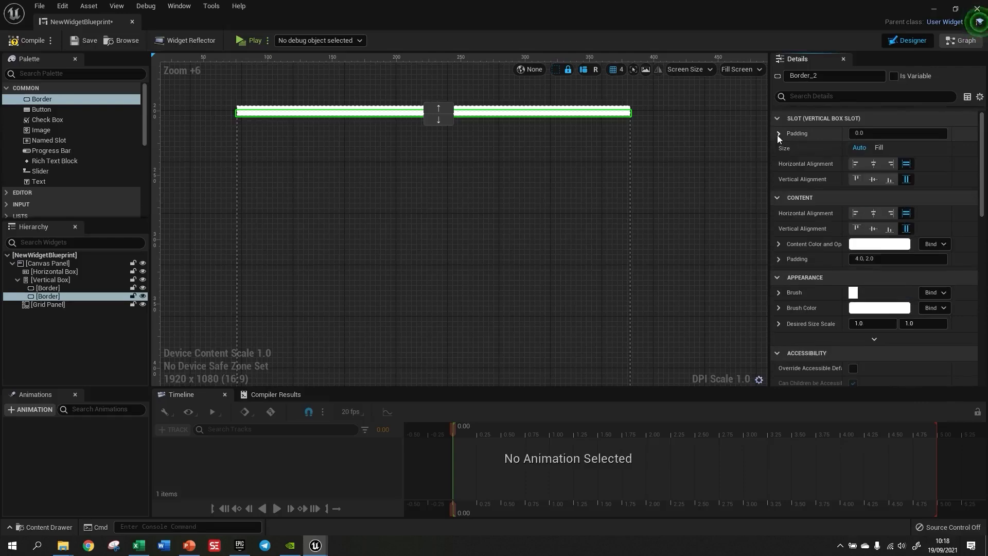
pyautogui.click(880, 147)
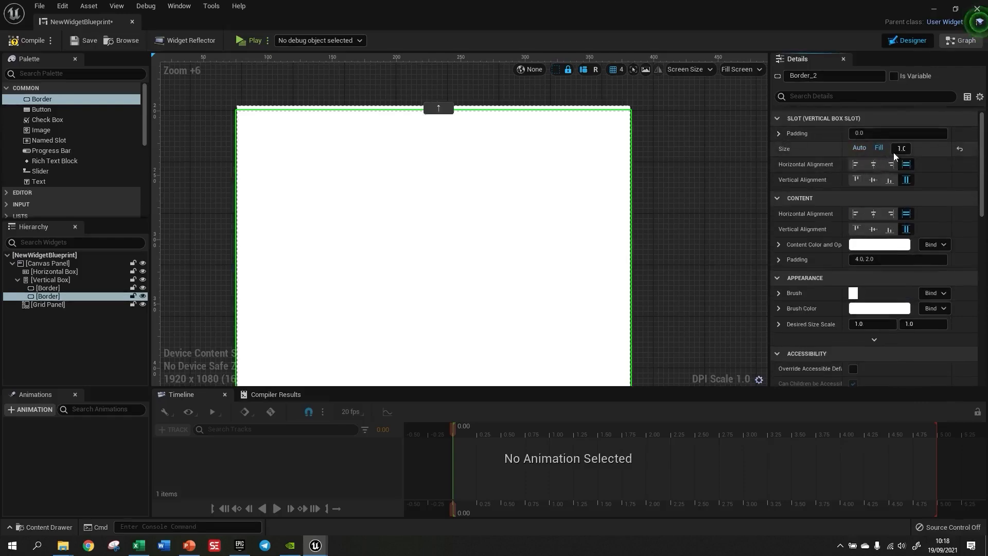
# Set the slot size of the first border in the vertical box to Fill
pyautogui.scroll(-6, 538, 163)
pyautogui.scroll(8, 538, 165)
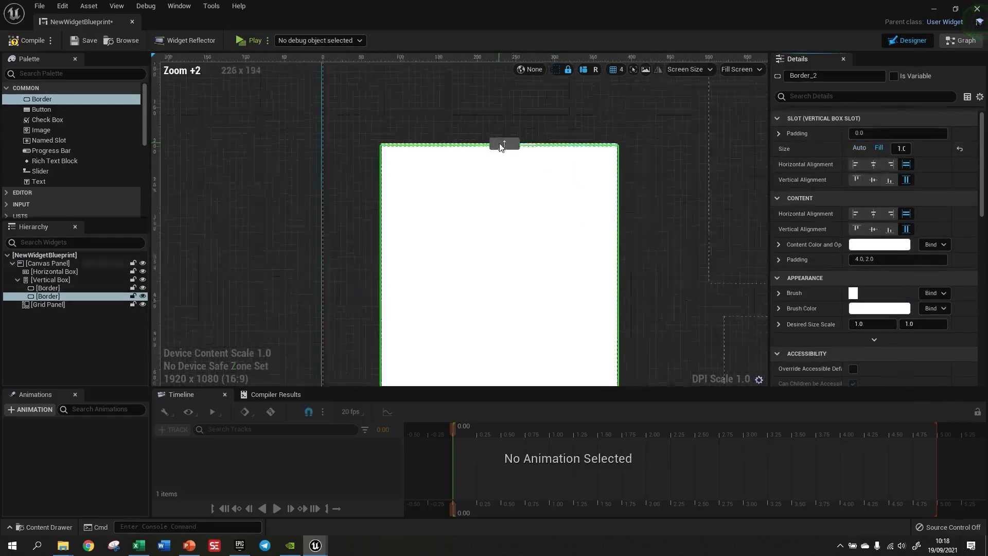
pyautogui.click(553, 139)
pyautogui.click(879, 147)
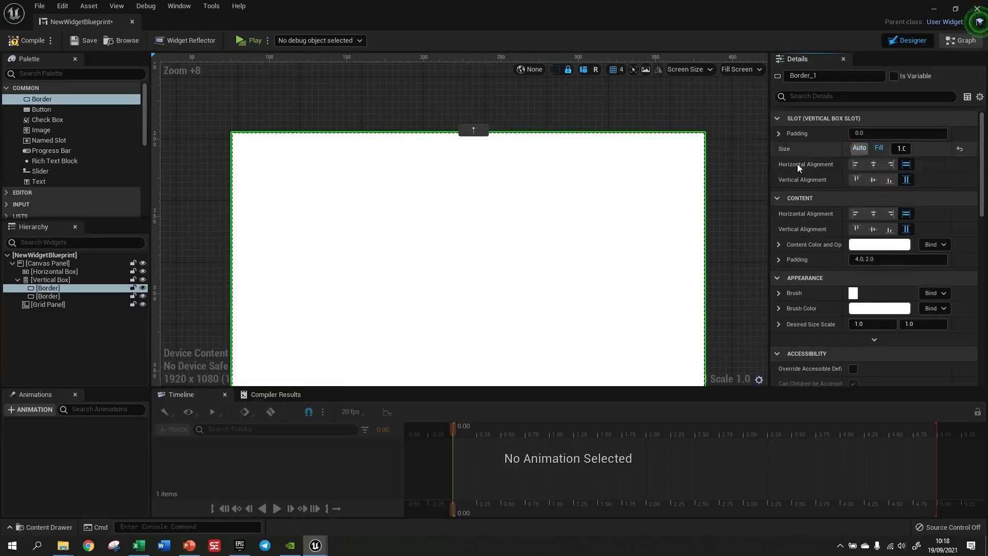
pyautogui.scroll(-15, 451, 152)
pyautogui.scroll(6, 451, 152)
pyautogui.scroll(-2, 481, 175)
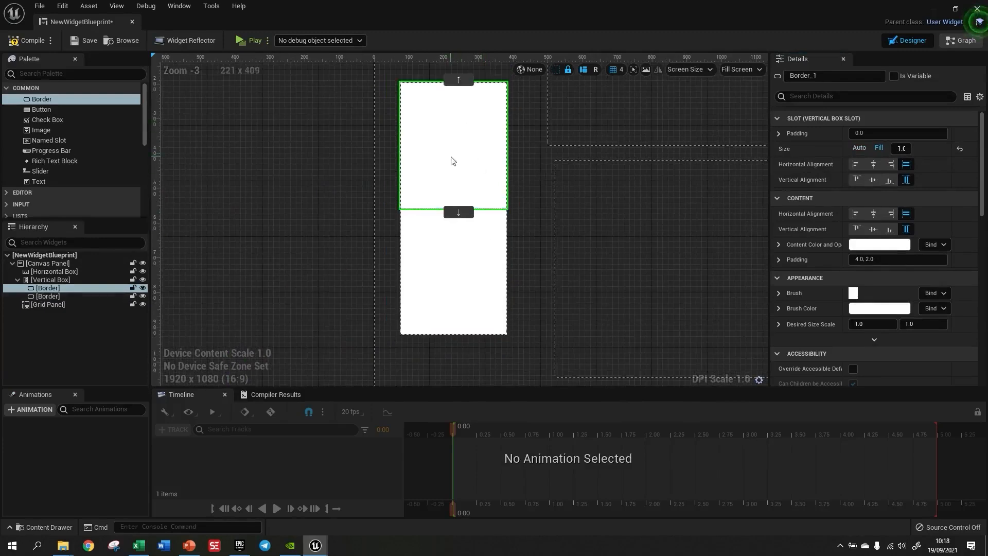
# Select the upper and lower borders alternately to compare the areas they occupy in the vertical box
pyautogui.click(465, 257)
pyautogui.click(468, 167)
pyautogui.click(466, 255)
pyautogui.click(481, 141)
pyautogui.click(471, 247)
pyautogui.click(476, 162)
pyautogui.click(467, 258)
pyautogui.click(471, 168)
pyautogui.click(467, 246)
# Add a third border below the other two in the vertical box and set its slot size to Fill
pyautogui.click(54, 296)
pyautogui.moveTo(72, 304); pyautogui.dragTo(271, 326)
pyautogui.moveTo(213, 316); pyautogui.dragTo(60, 298)
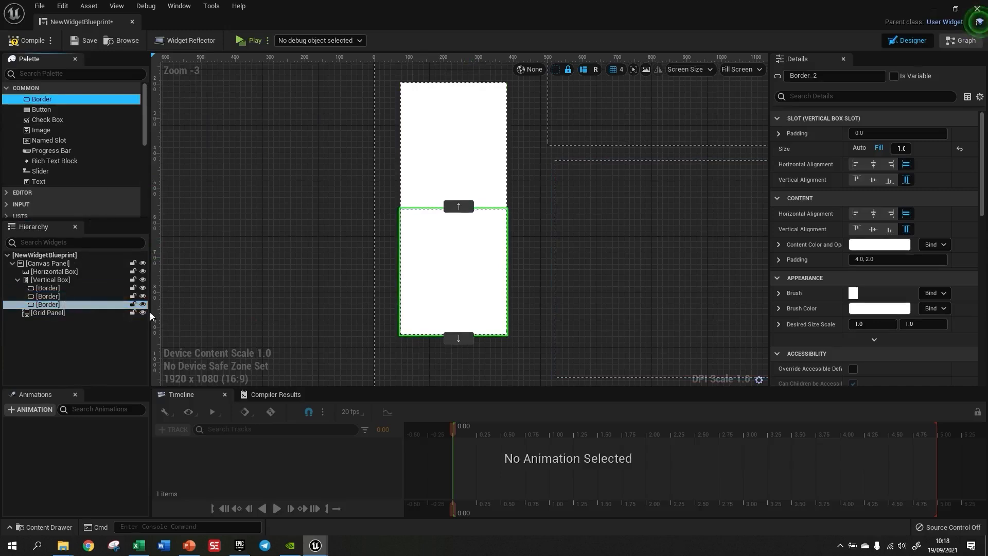
pyautogui.click(457, 208)
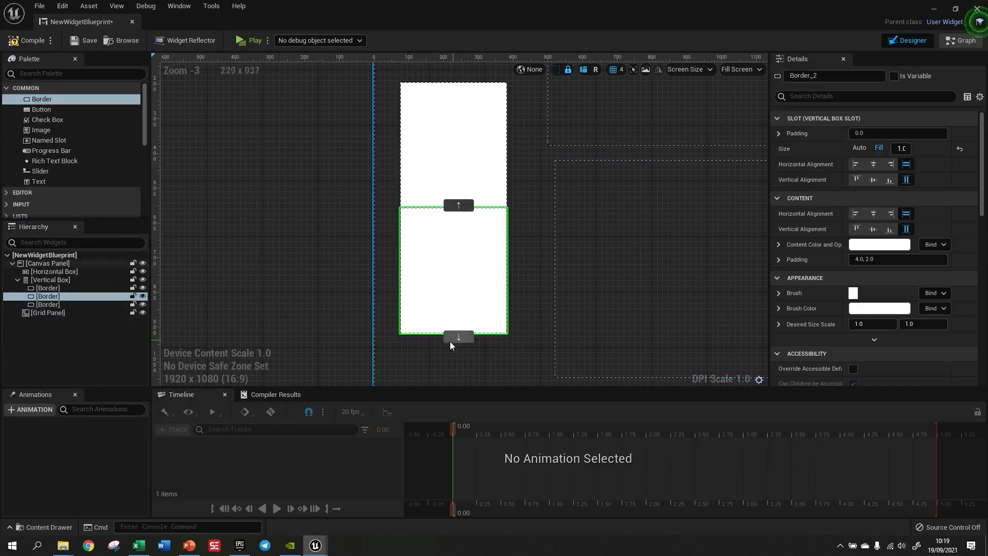
pyautogui.click(48, 312)
pyautogui.click(52, 304)
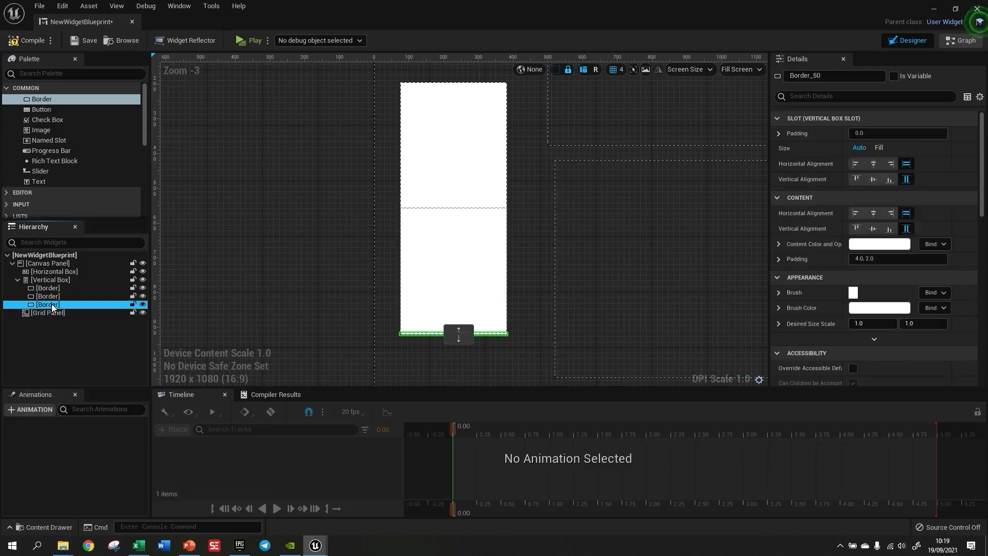
pyautogui.click(878, 148)
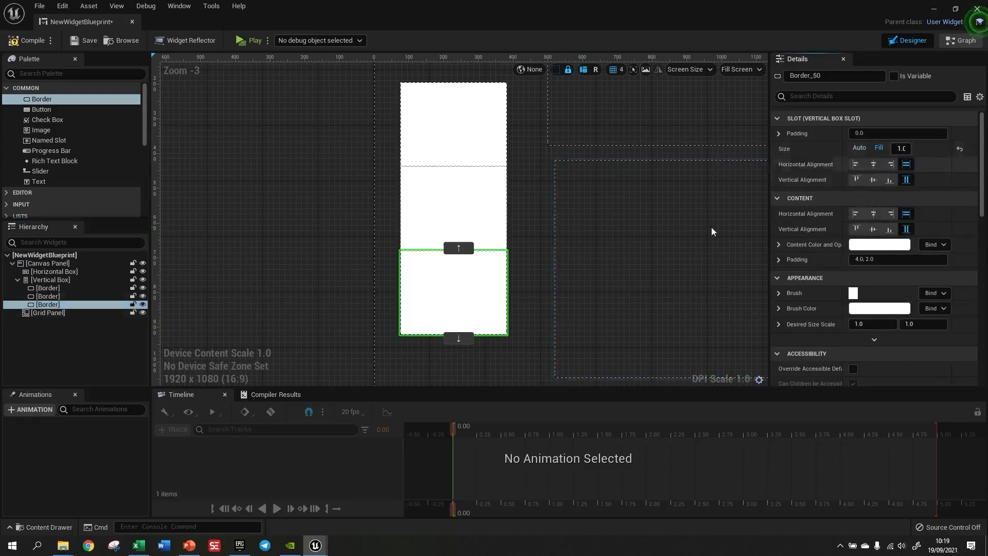
# Select each of the three stacked borders in turn to inspect how they divide the vertical box
pyautogui.click(469, 215)
pyautogui.click(488, 144)
pyautogui.click(483, 208)
pyautogui.click(468, 283)
pyautogui.click(468, 216)
pyautogui.click(466, 149)
# Set the middle border's Content Color and Opacity to a saturated pink
pyautogui.click(463, 209)
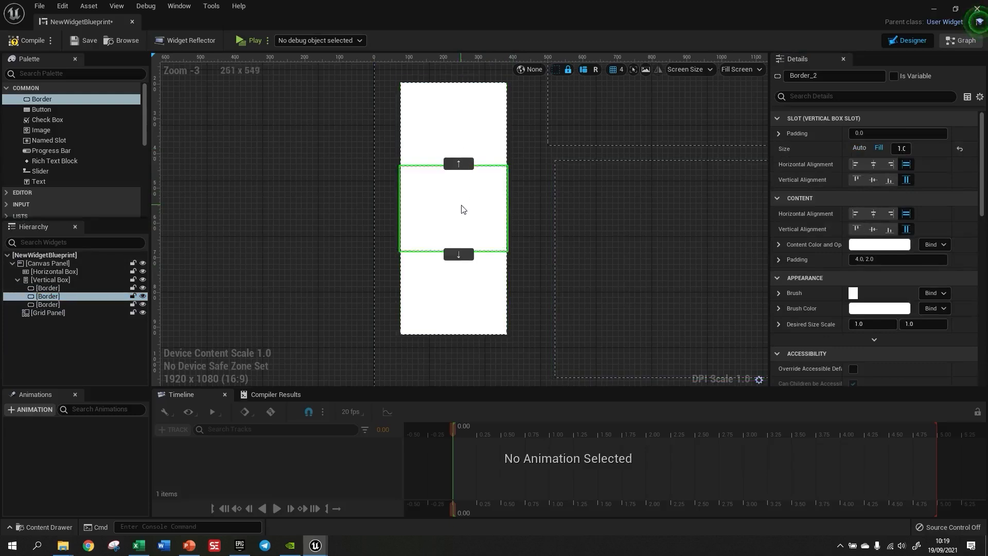
pyautogui.click(874, 245)
pyautogui.click(728, 320)
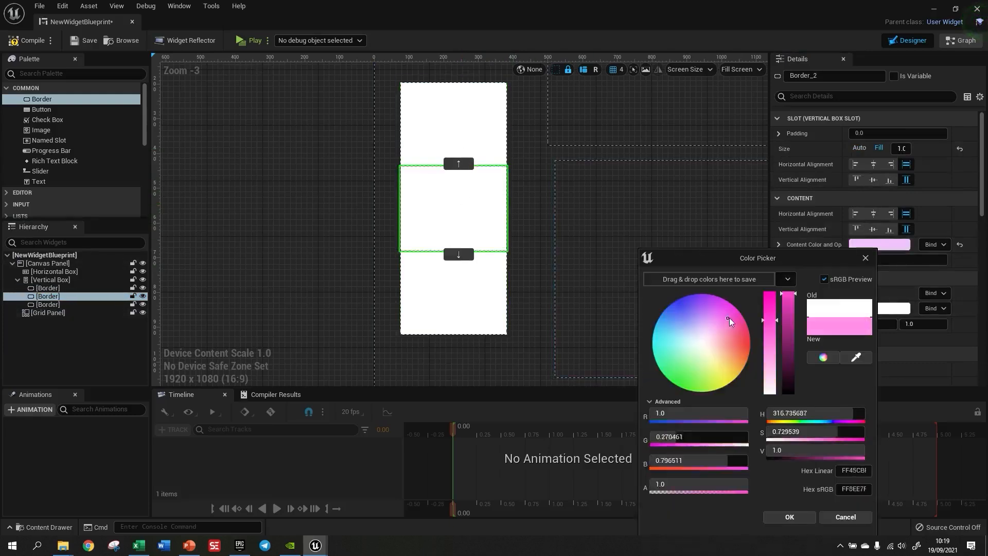
pyautogui.click(770, 304)
pyautogui.click(803, 517)
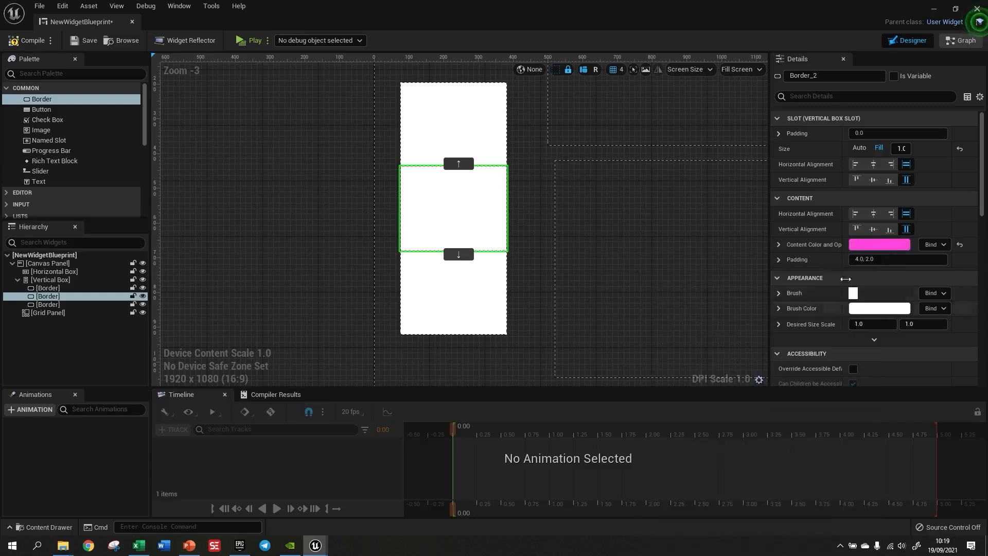
pyautogui.click(779, 246)
pyautogui.click(779, 245)
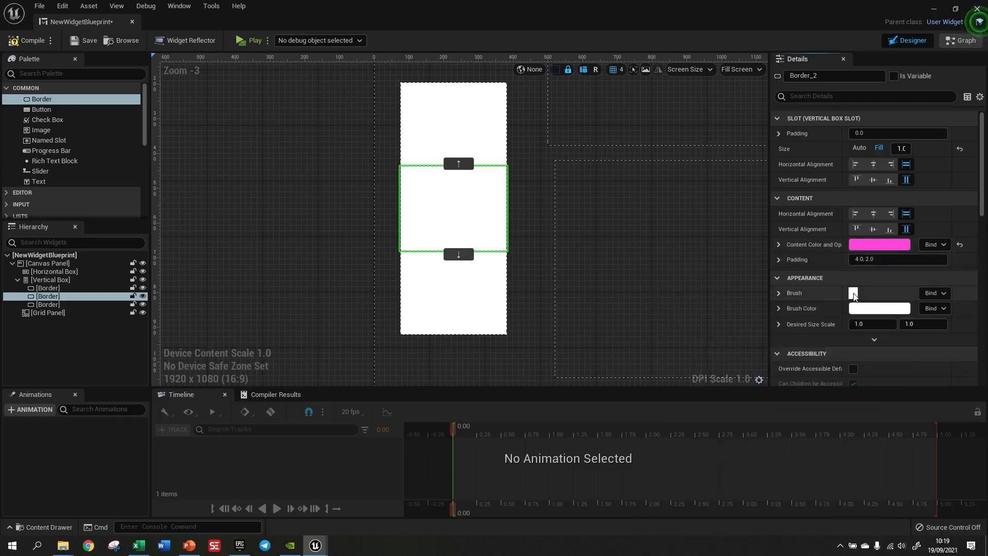
# Set the middle border's Brush Color to a saturated pink
pyautogui.click(866, 310)
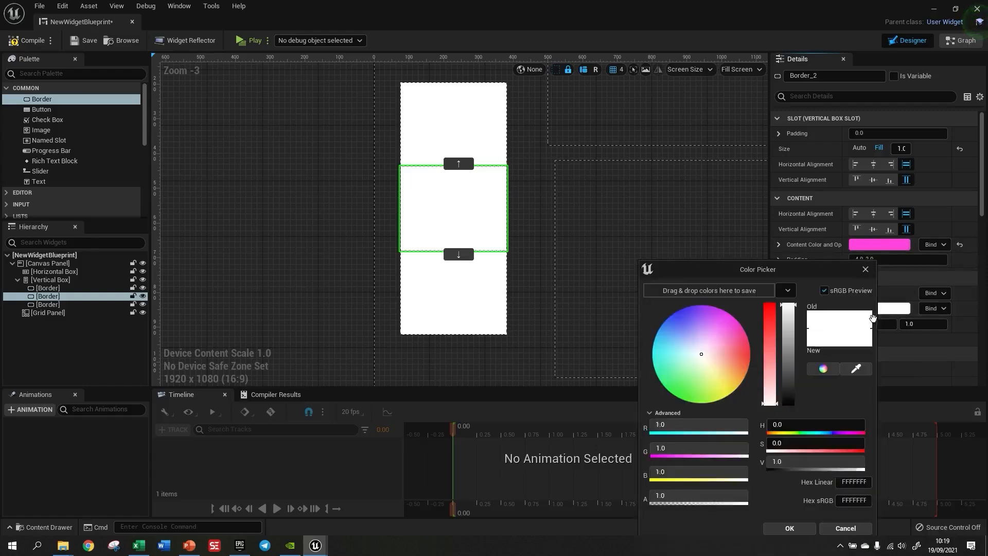
pyautogui.click(744, 336)
pyautogui.click(787, 528)
pyautogui.click(539, 285)
# Move the pink border down and up within the vertical box, leaving it between the two white borders
pyautogui.click(455, 189)
pyautogui.click(449, 256)
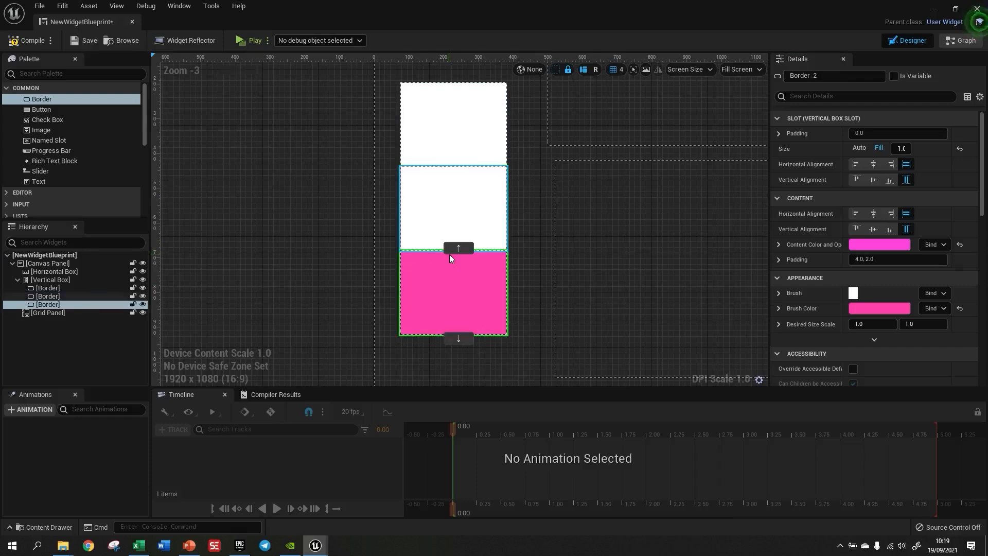
pyautogui.click(455, 249)
pyautogui.click(458, 164)
pyautogui.click(458, 169)
pyautogui.click(458, 254)
pyautogui.click(459, 248)
# Move all three borders from the vertical box into the horizontal box
pyautogui.moveTo(499, 241); pyautogui.dragTo(355, 242, button='right')
pyautogui.scroll(-2, 354, 243)
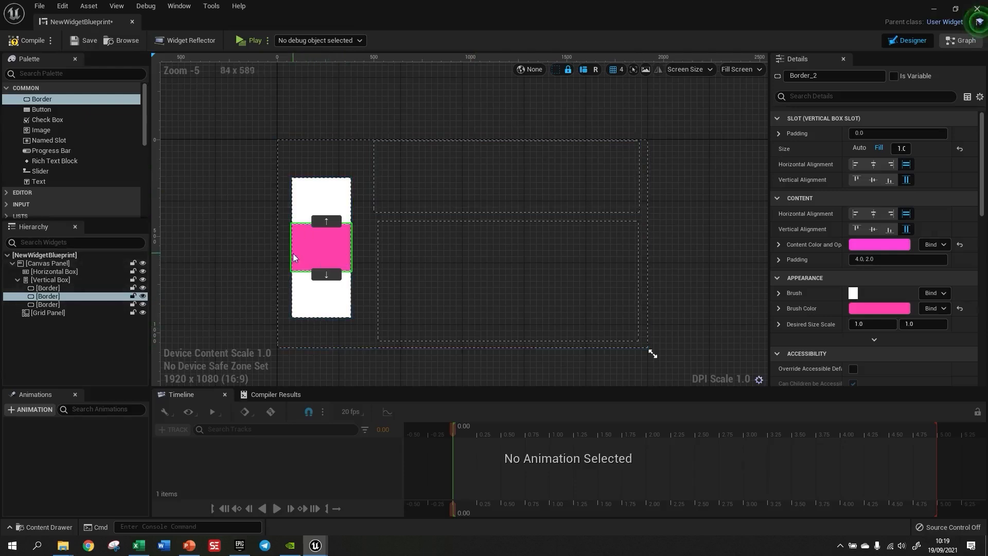
pyautogui.scroll(1, 293, 253)
pyautogui.click(329, 180)
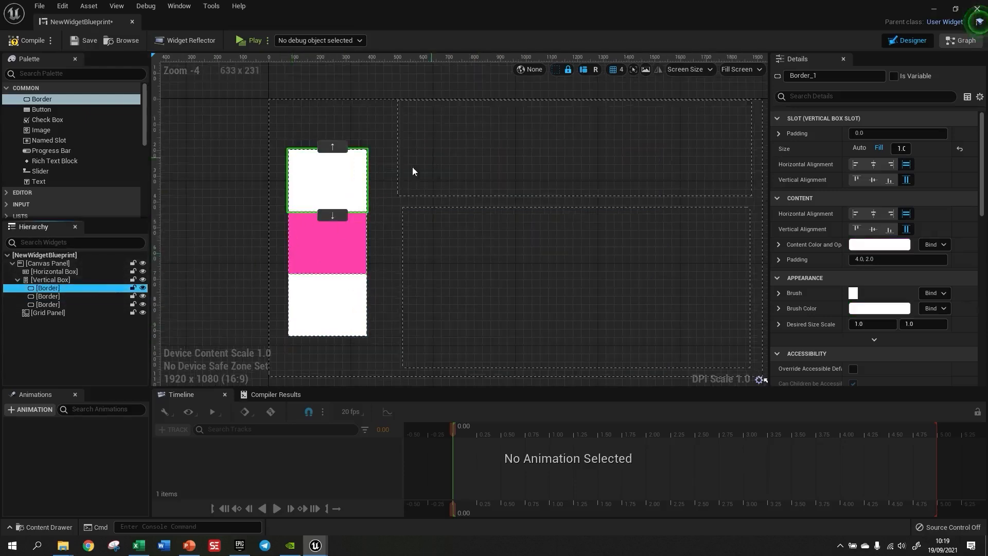
pyautogui.moveTo(52, 288)
pyautogui.mouseDown()
pyautogui.moveTo(57, 270)
pyautogui.moveTo(51, 301)
pyautogui.moveTo(56, 275)
pyautogui.mouseUp()
# Reorder the borders in the horizontal box so the pink one sits between the two white ones
pyautogui.click(632, 151)
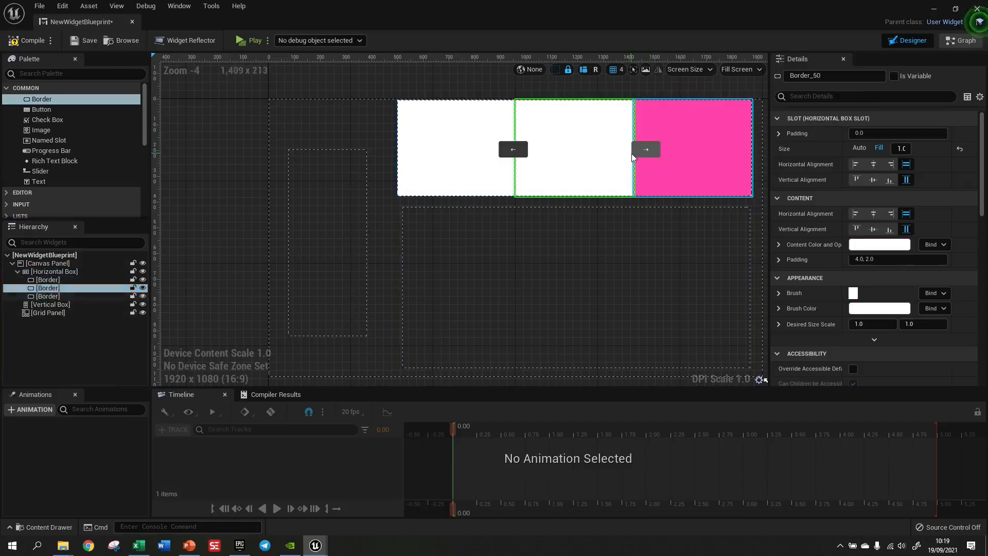
pyautogui.click(515, 151)
pyautogui.click(529, 151)
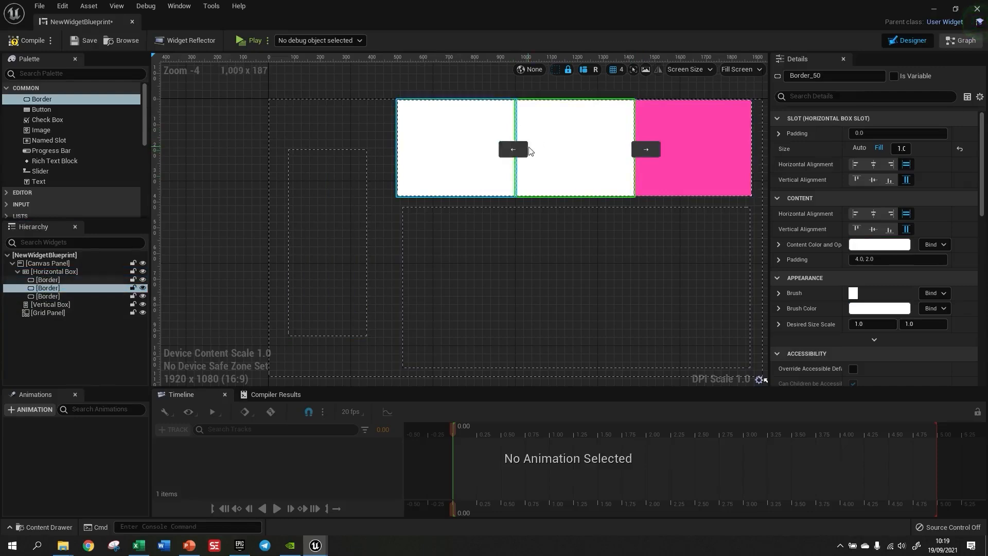
pyautogui.click(637, 150)
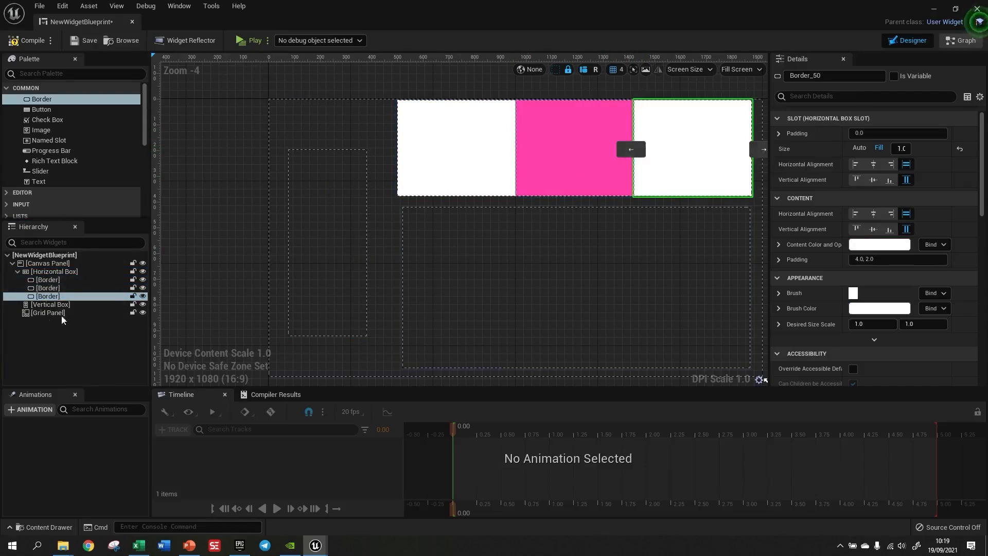
# Move the three borders into the grid panel as direct children, with the pink one in column 1
pyautogui.click(46, 295)
pyautogui.moveTo(61, 322)
pyautogui.mouseDown()
pyautogui.moveTo(50, 283)
pyautogui.moveTo(58, 305)
pyautogui.mouseUp()
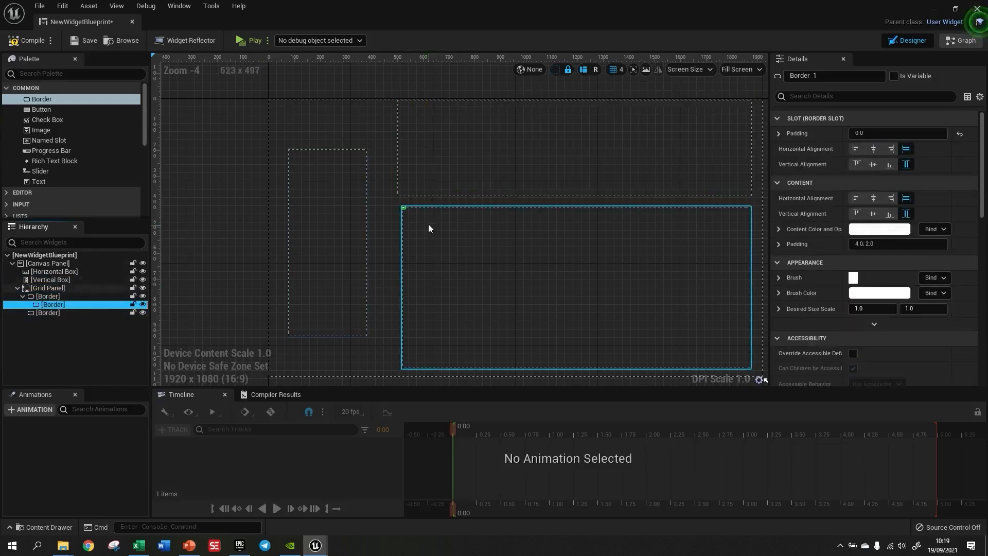
pyautogui.scroll(17, 424, 222)
pyautogui.scroll(2, 357, 188)
pyautogui.click(322, 132)
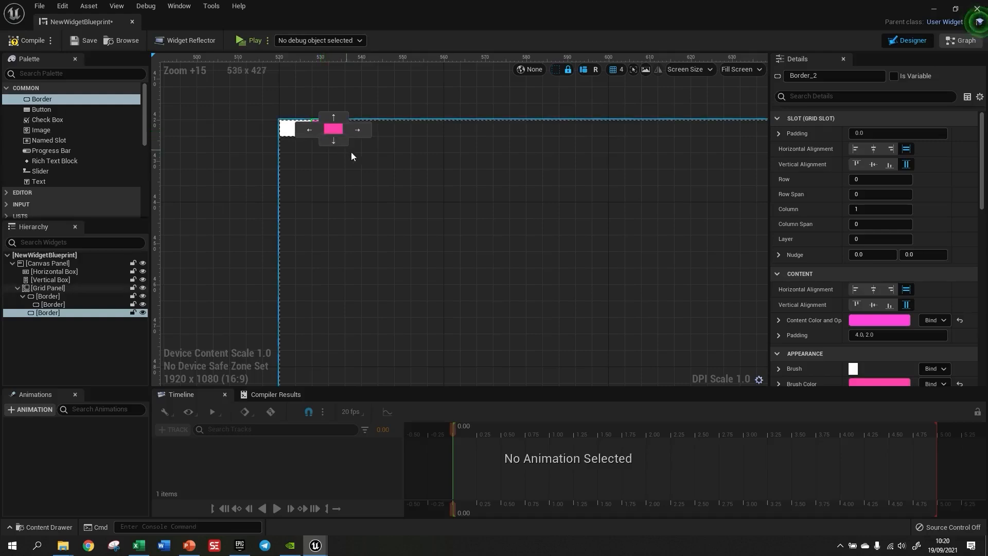
pyautogui.click(288, 130)
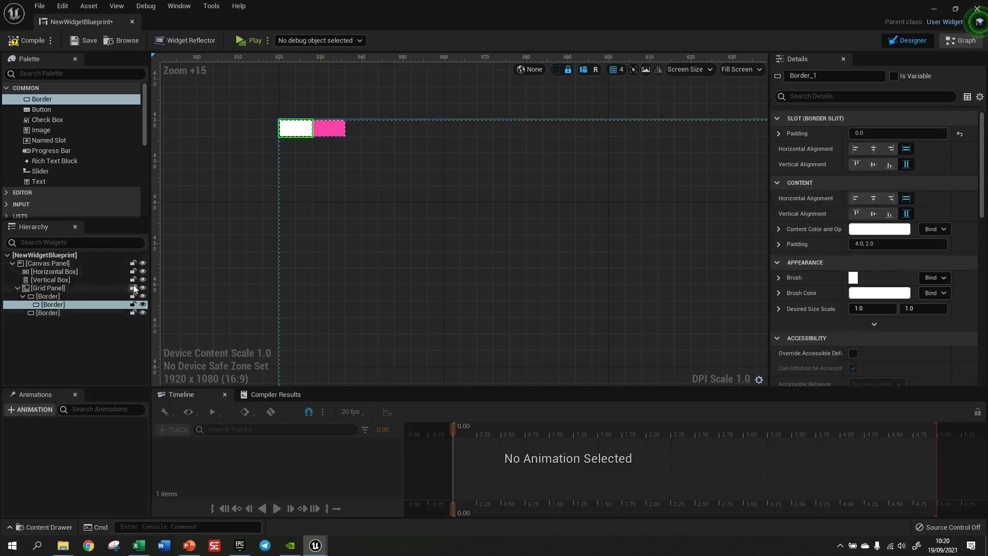
pyautogui.moveTo(50, 306); pyautogui.dragTo(49, 289)
# Shift one white border in the grid panel to one row below and one column right of the pink border
pyautogui.click(311, 133)
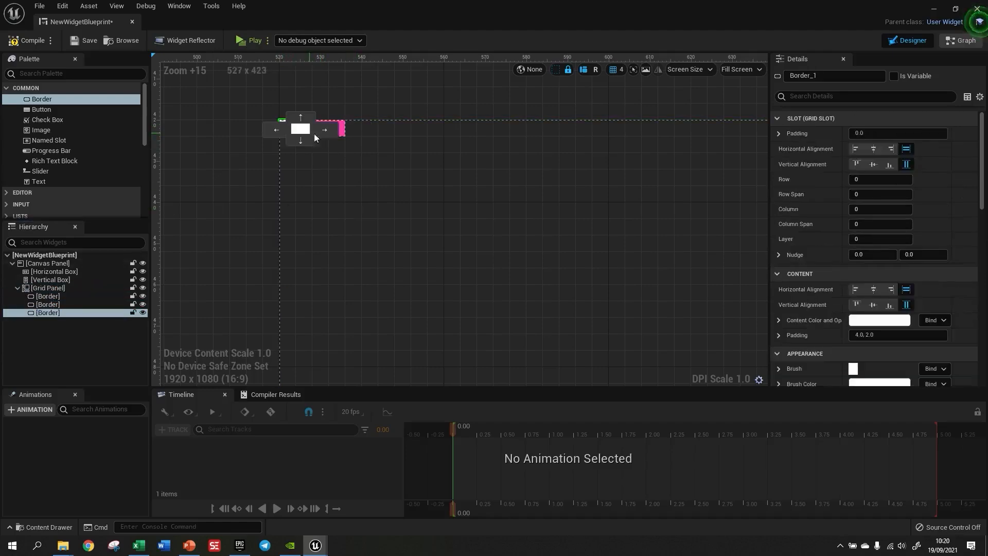
pyautogui.click(342, 130)
pyautogui.click(307, 130)
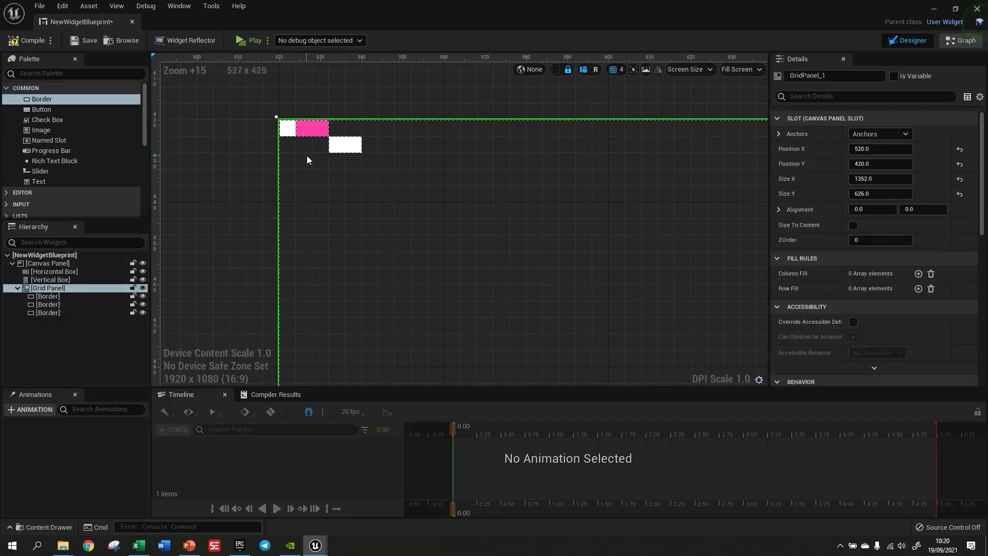
# Delete the horizontal box, the grid panel with its borders, and the vertical box from the canvas panel
pyautogui.scroll(-11, 307, 130)
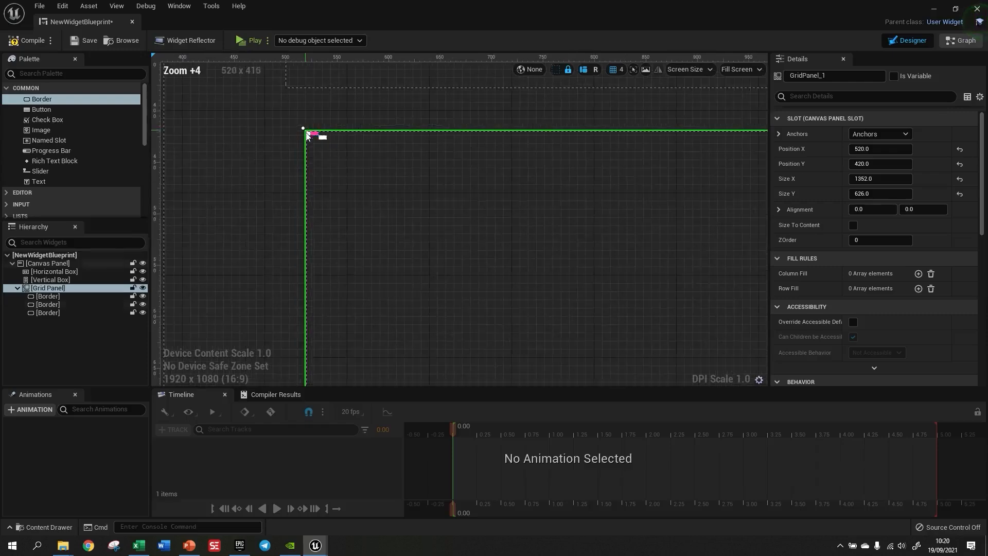
pyautogui.scroll(9, 308, 134)
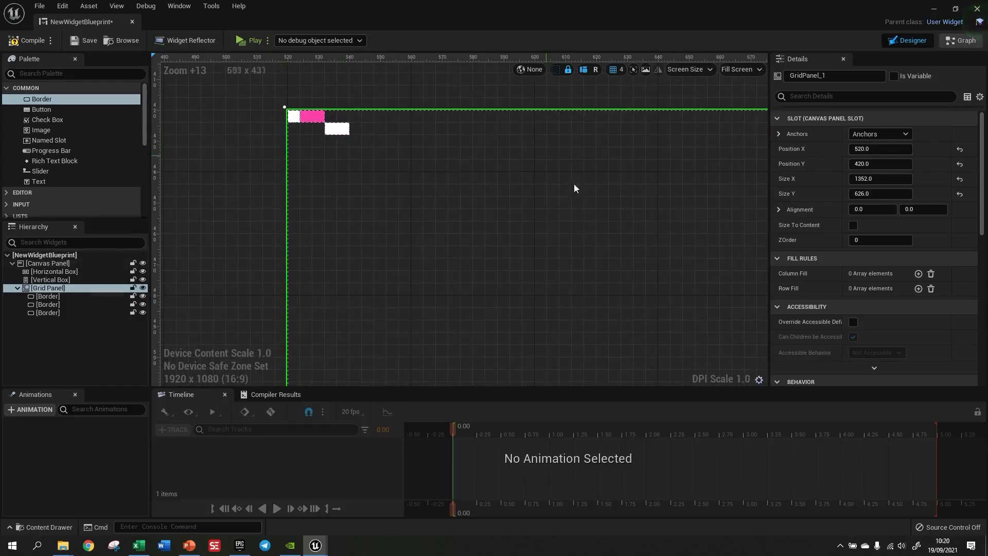
pyautogui.scroll(-12, 315, 245)
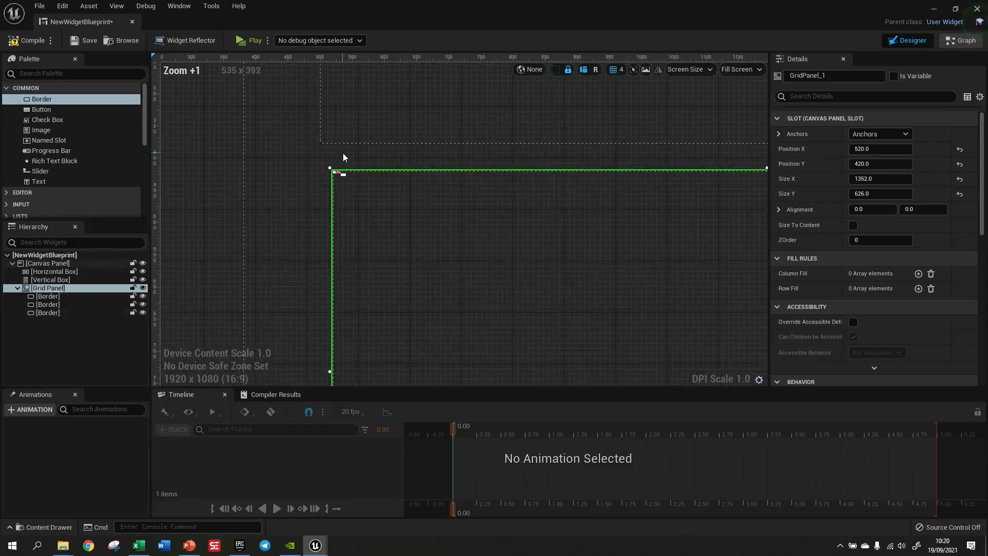
pyautogui.scroll(-3, 386, 185)
pyautogui.scroll(3, 332, 194)
pyautogui.click(342, 190)
pyautogui.press('Delete')
pyautogui.click(404, 268)
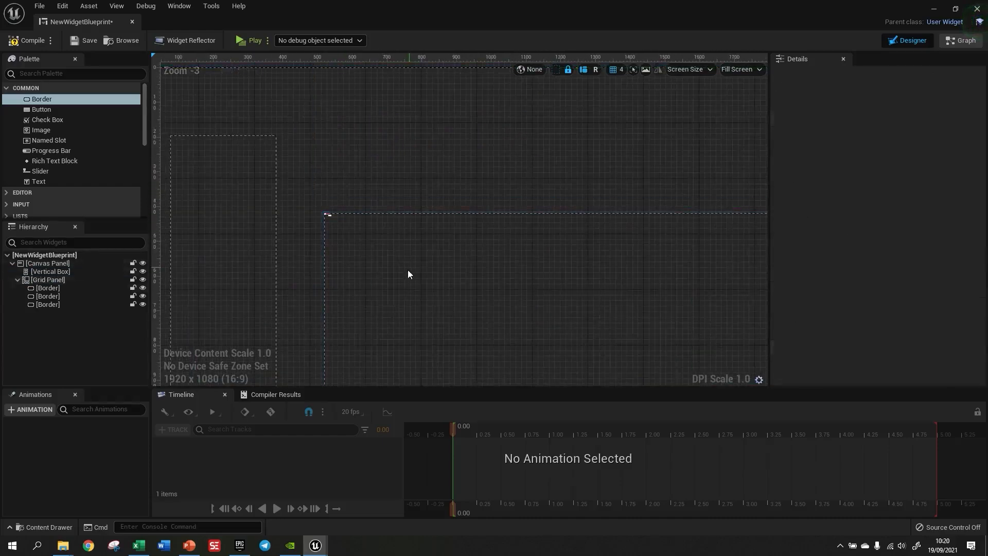
pyautogui.press('Delete')
pyautogui.click(249, 212)
pyautogui.press('Delete')
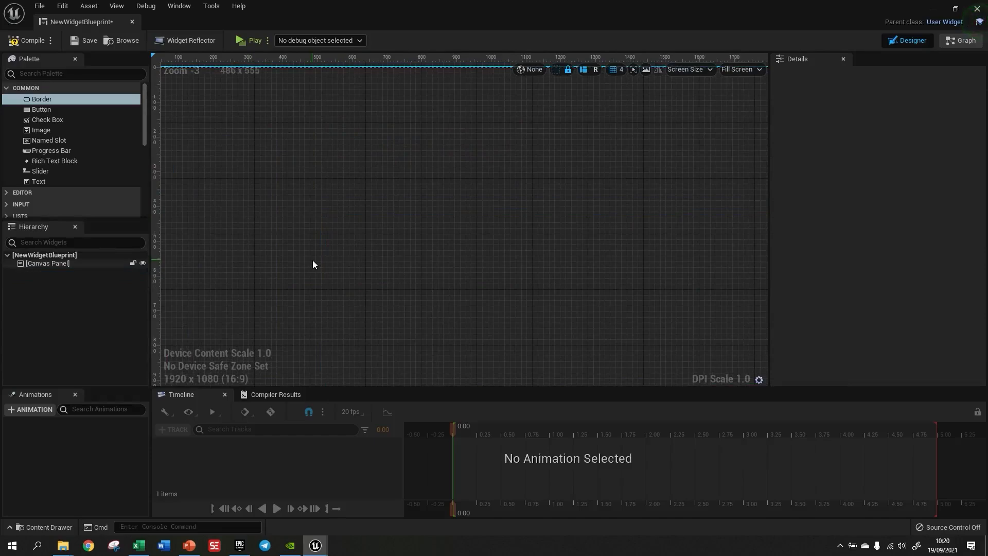
# Place a Button on the canvas panel at about X 740, Y 416
pyautogui.scroll(-3, 274, 159)
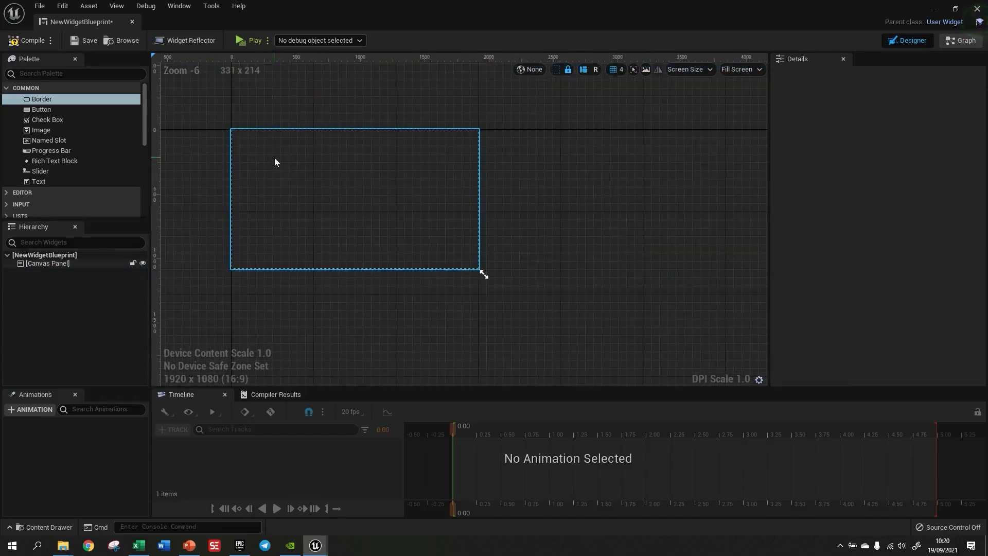
pyautogui.scroll(2, 238, 147)
pyautogui.moveTo(238, 148); pyautogui.dragTo(285, 157, button='right')
pyautogui.moveTo(41, 109); pyautogui.dragTo(422, 199)
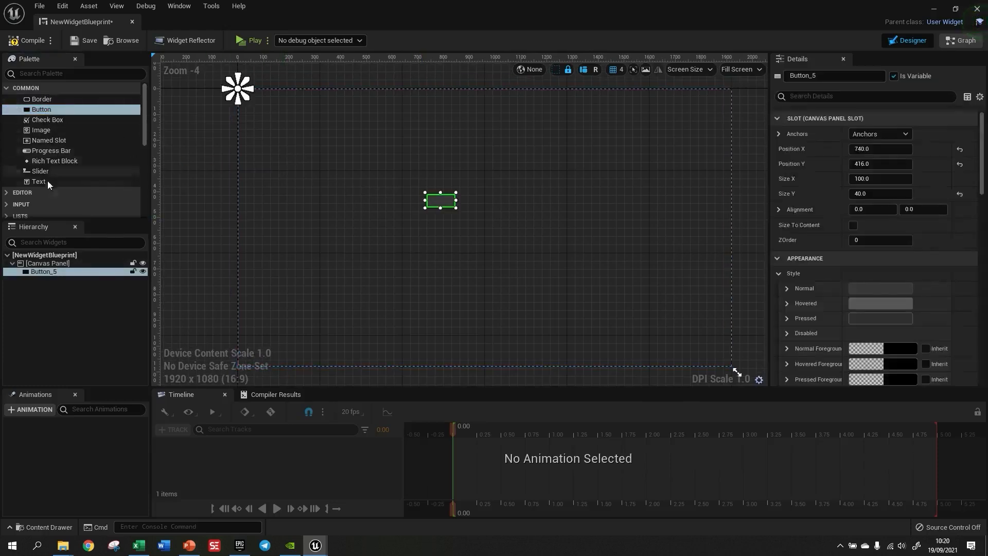
# Examine the widgets offered in the palette's Editor, Input, Lists, Misc, Optimization and Panel categories
pyautogui.scroll(-1, 31, 169)
pyautogui.click(7, 176)
pyautogui.scroll(-3, 36, 173)
pyautogui.click(5, 163)
pyautogui.scroll(-6, 11, 160)
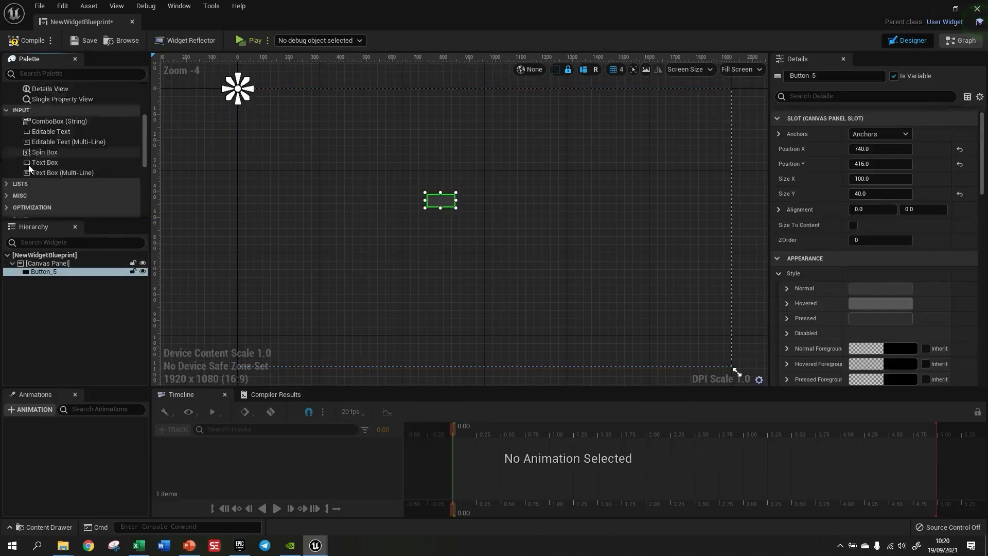
pyautogui.click(5, 152)
pyautogui.scroll(-2, 26, 169)
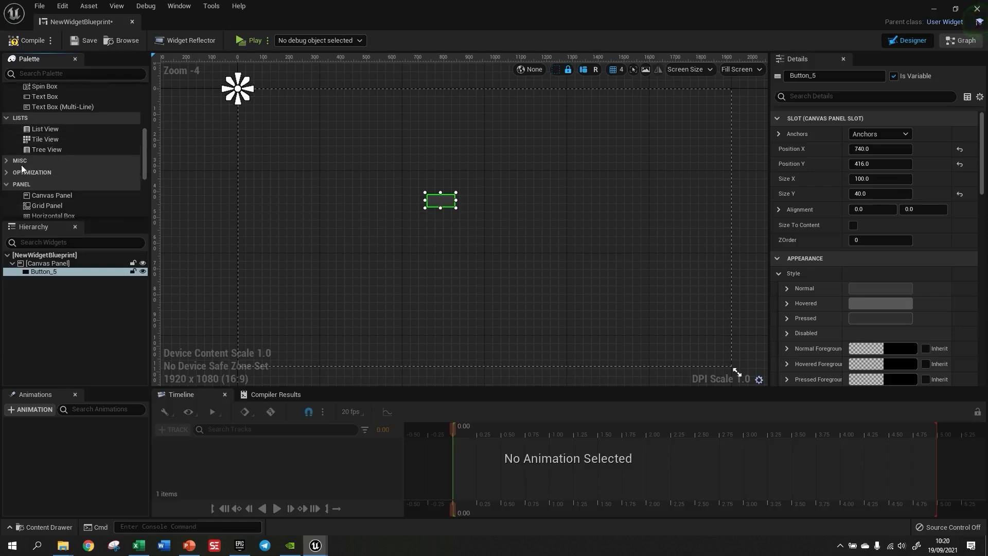
pyautogui.click(6, 161)
pyautogui.scroll(-2, 6, 162)
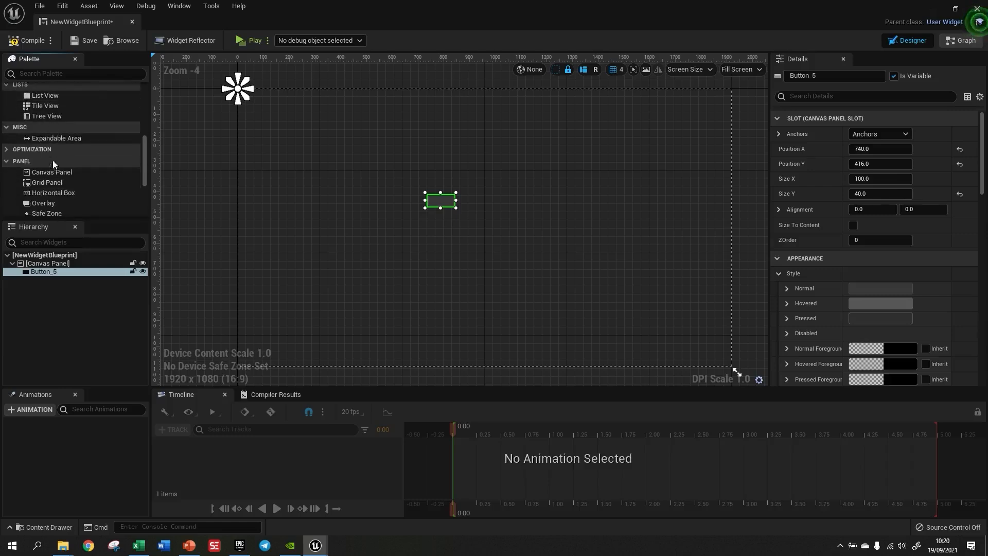
pyautogui.click(6, 150)
pyautogui.click(6, 149)
pyautogui.click(7, 162)
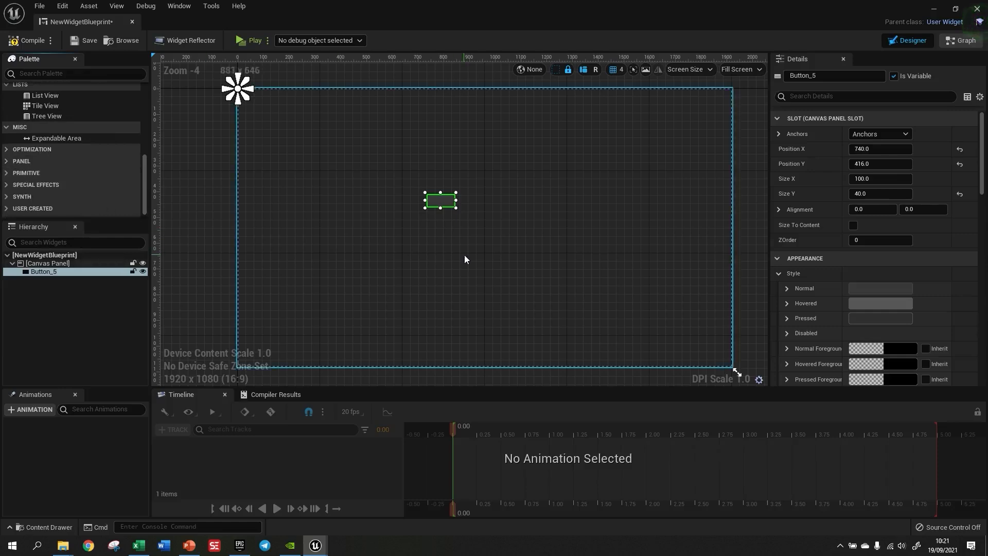
pyautogui.scroll(5, 90, 141)
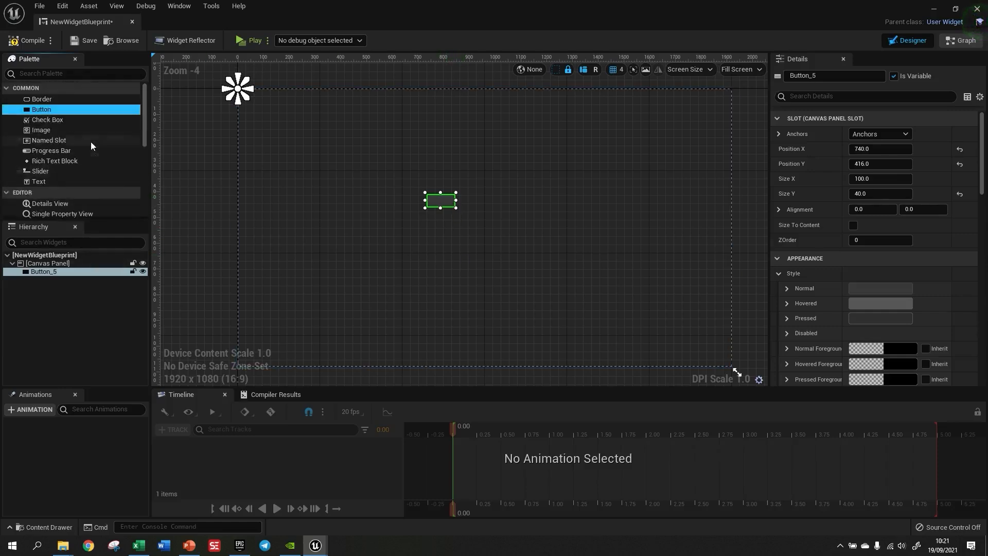
pyautogui.click(6, 192)
pyautogui.click(7, 203)
# Go through the Common palette widgets one by one, including Border, Button, Check Box, Image, Named Slot, Slider and Text
pyautogui.click(45, 99)
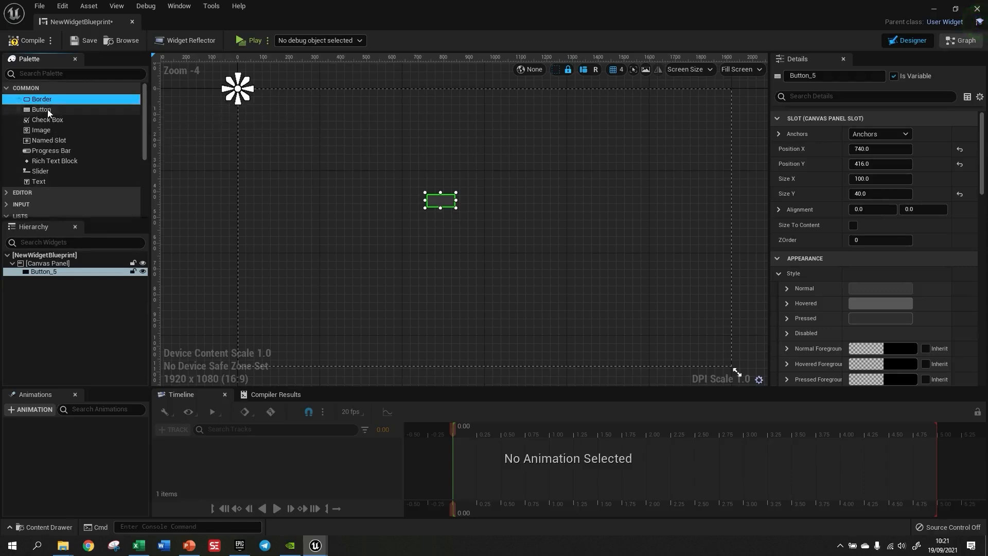
pyautogui.click(47, 110)
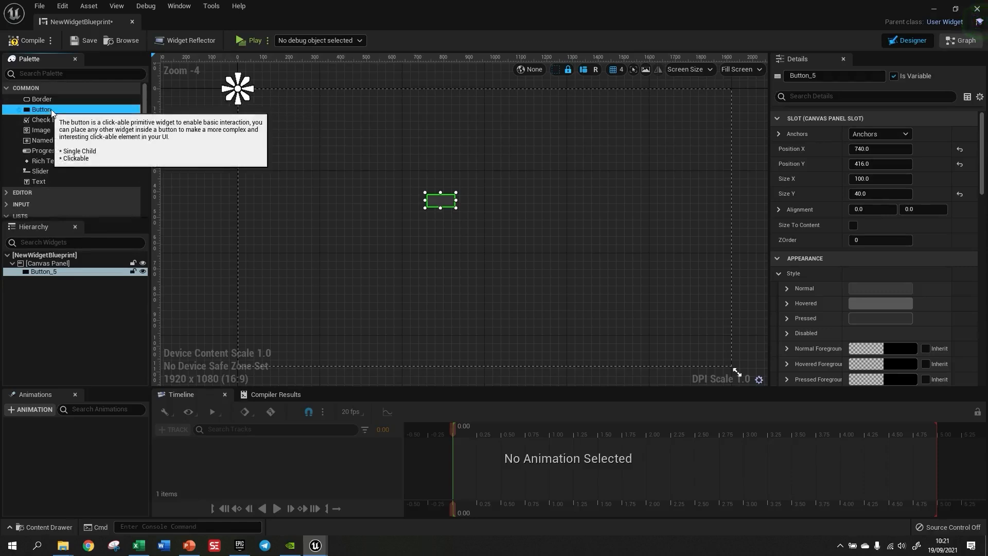
pyautogui.click(51, 119)
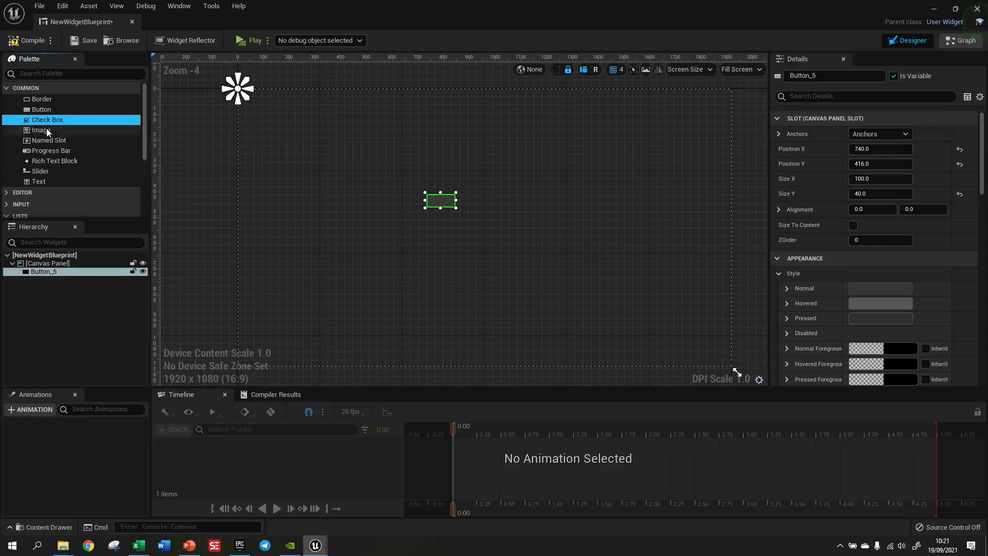
pyautogui.click(46, 130)
pyautogui.click(51, 141)
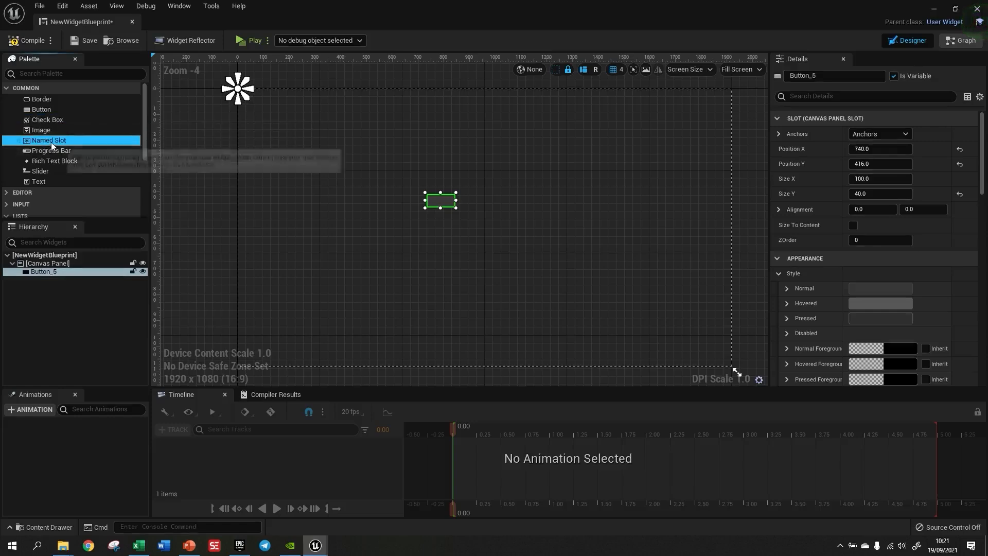
pyautogui.click(42, 174)
pyautogui.click(40, 184)
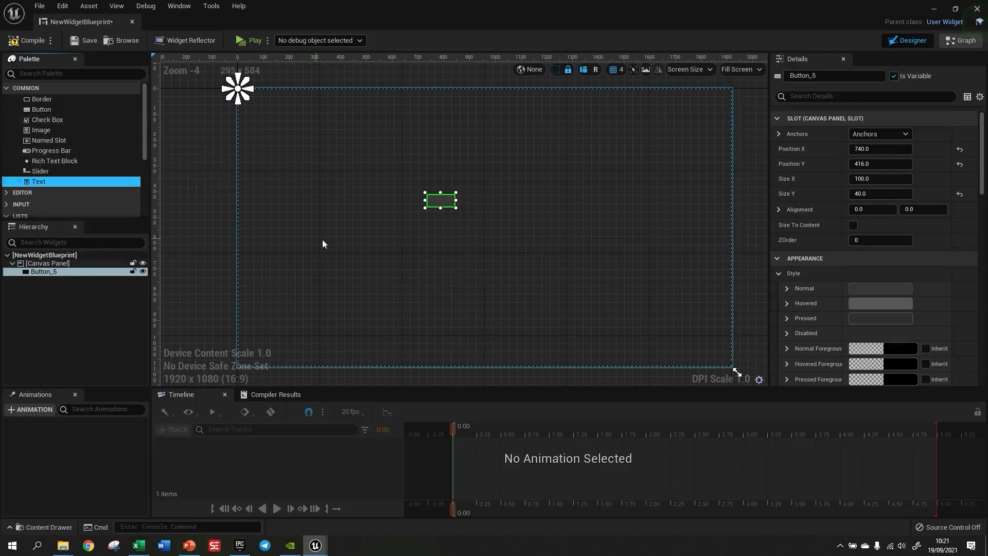
# Move the button to about X 388, Y 328 and set its size to 300 by 300
pyautogui.click(329, 227)
pyautogui.moveTo(443, 201); pyautogui.dragTo(351, 184)
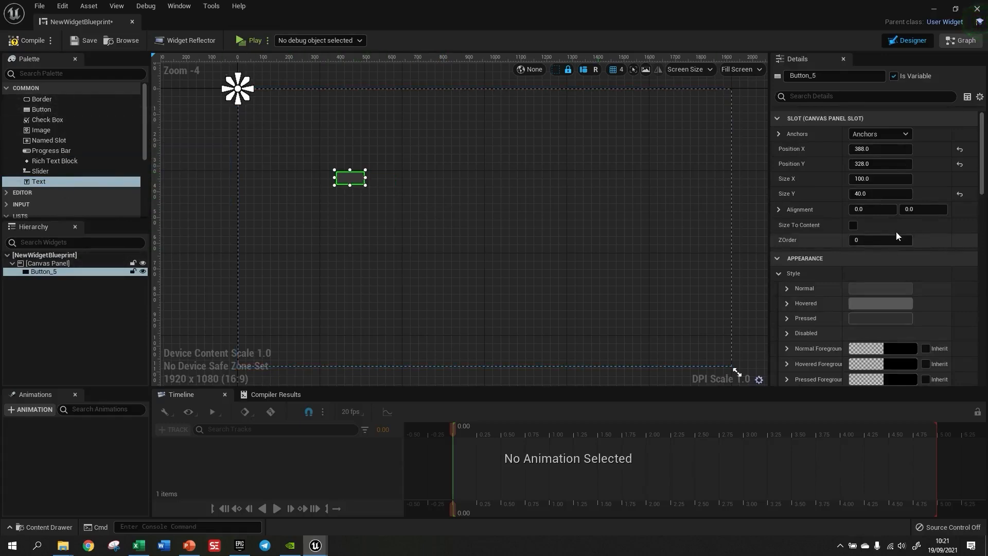
pyautogui.scroll(-5, 920, 181)
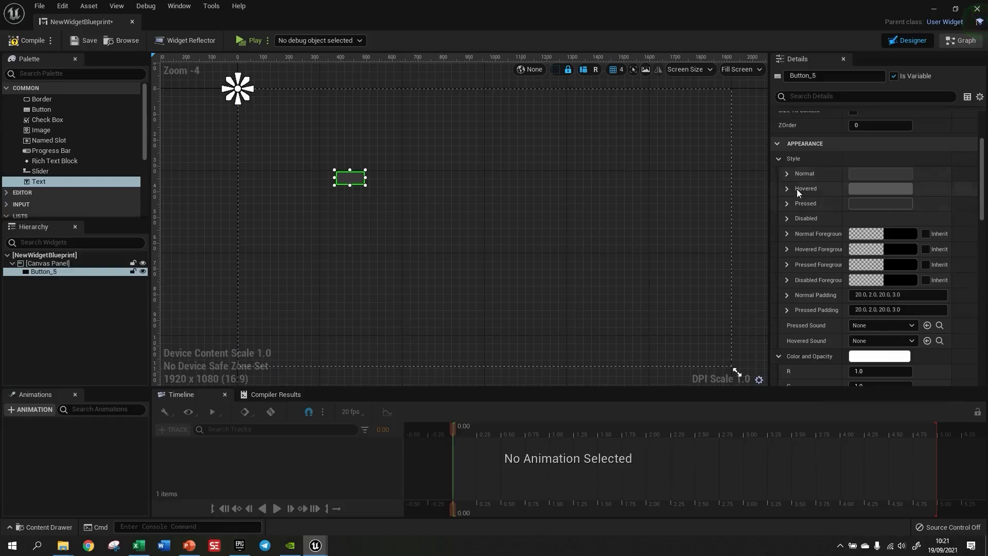
pyautogui.scroll(4, 844, 182)
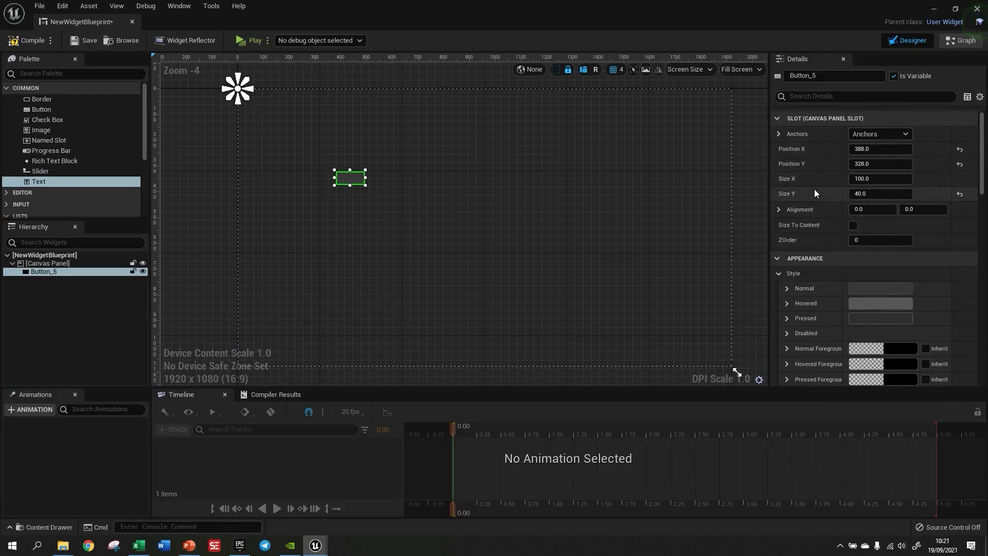
pyautogui.click(875, 179)
pyautogui.write('300')
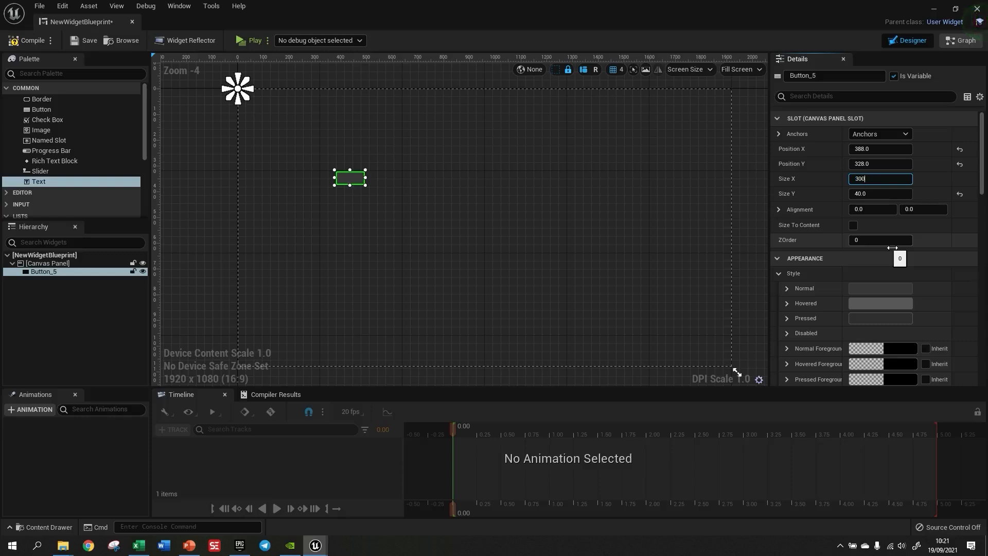
pyautogui.press('Tab')
pyautogui.write('300')
pyautogui.press('Tab')
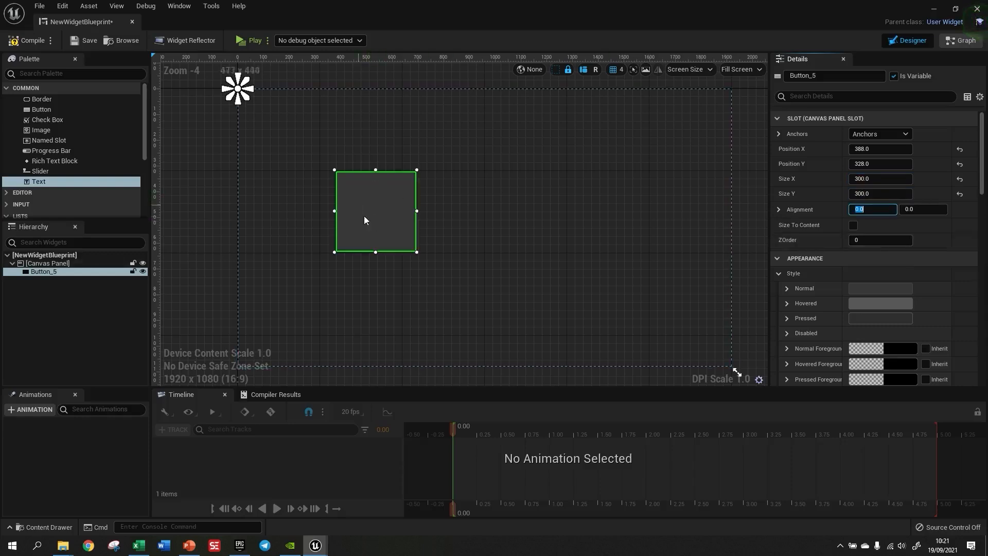
pyautogui.scroll(-3, 848, 249)
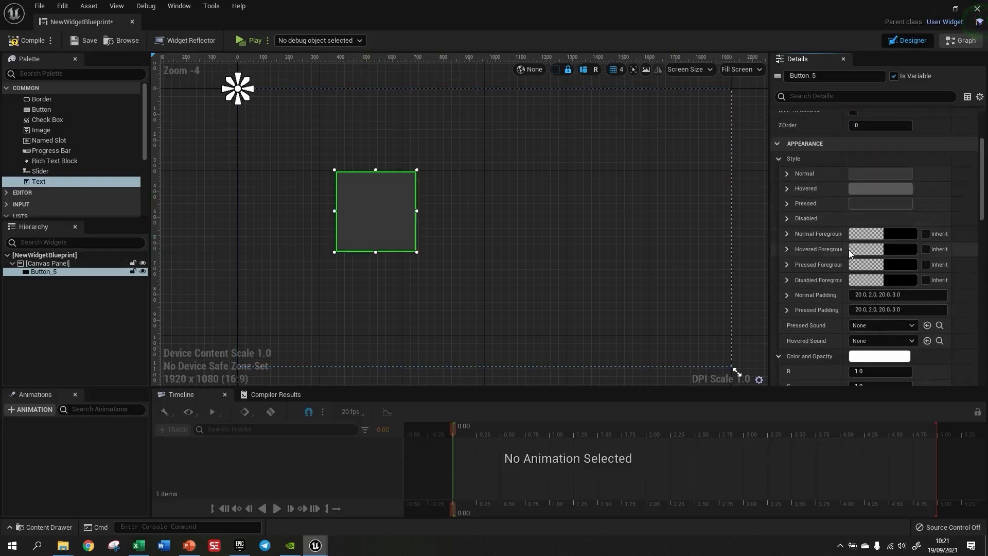
# Examine the button's Normal, Hovered and Pressed style settings, along with its foreground, padding and sound options
pyautogui.click(787, 174)
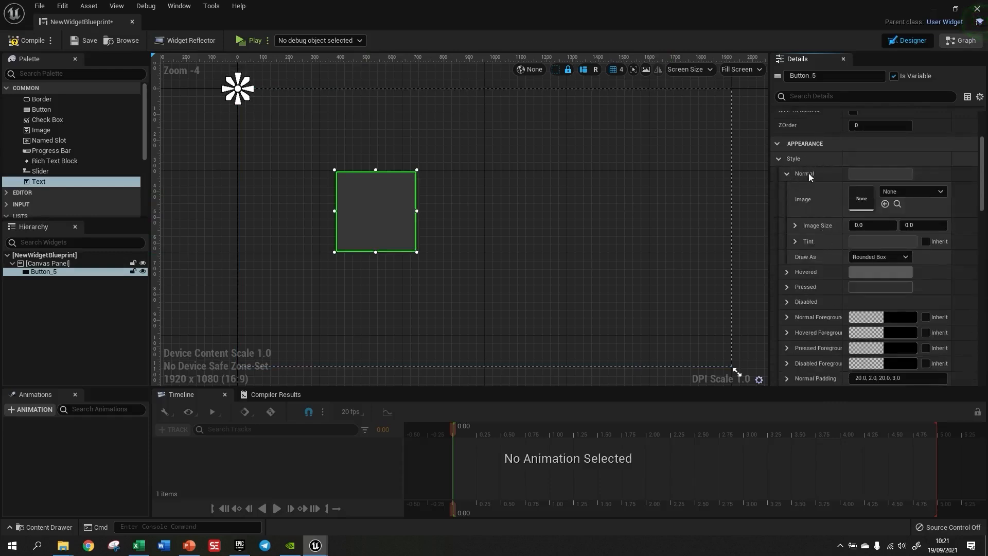
pyautogui.click(489, 250)
pyautogui.click(406, 230)
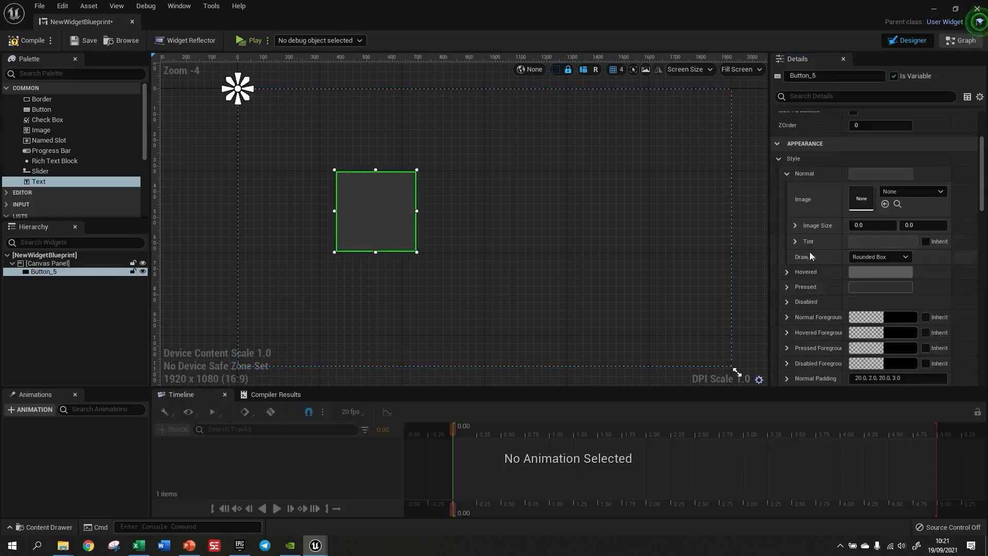
pyautogui.click(786, 272)
pyautogui.scroll(-2, 866, 245)
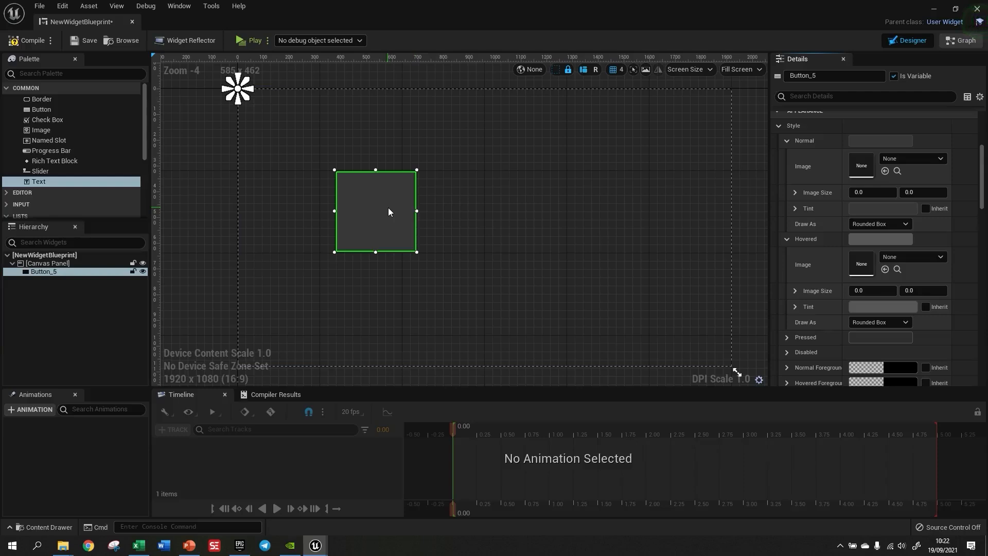
pyautogui.click(786, 337)
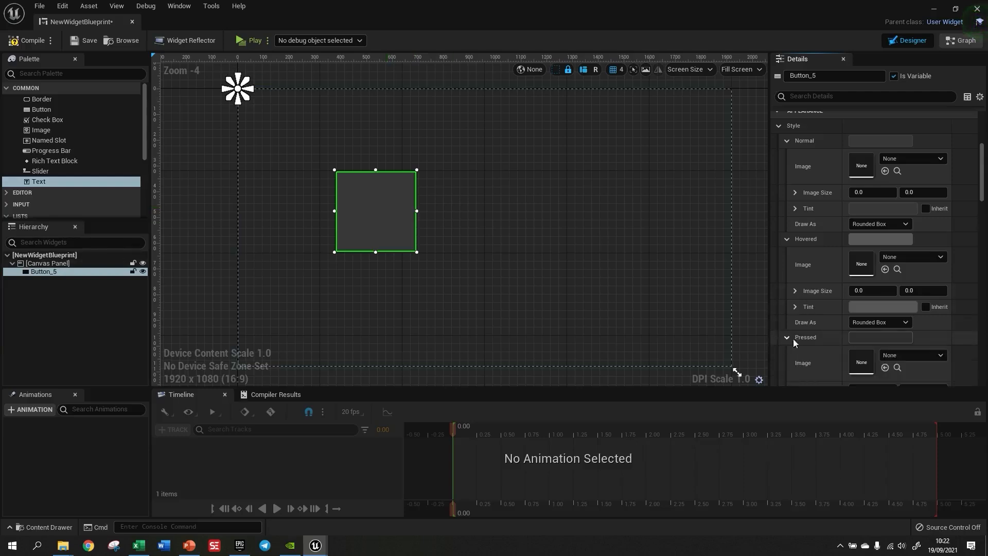
pyautogui.scroll(-2, 887, 236)
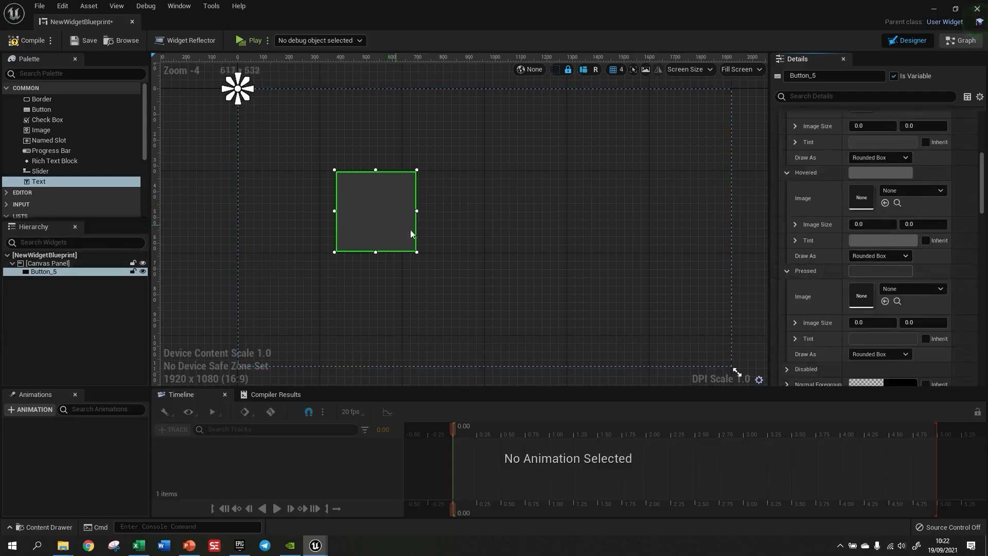
pyautogui.scroll(-2, 900, 241)
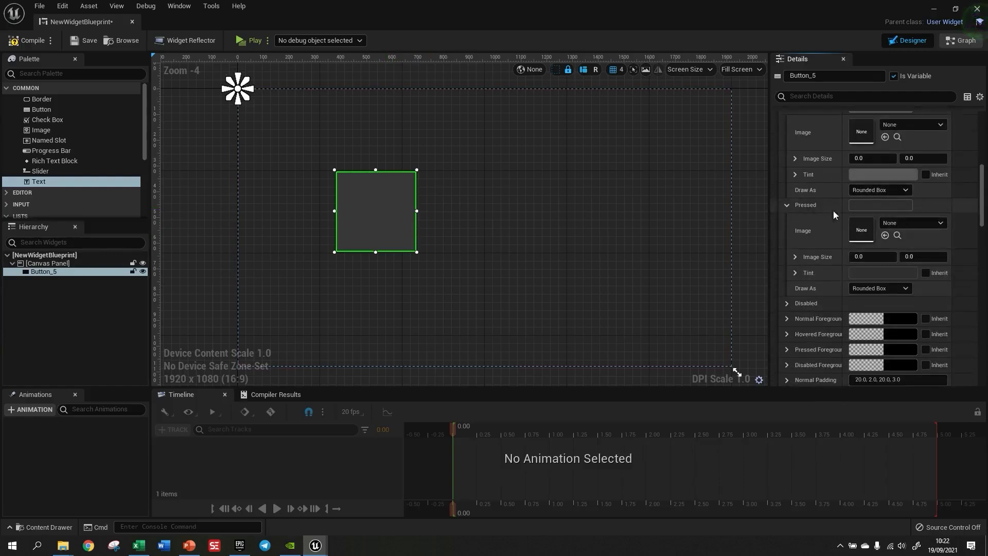
pyautogui.scroll(5, 851, 232)
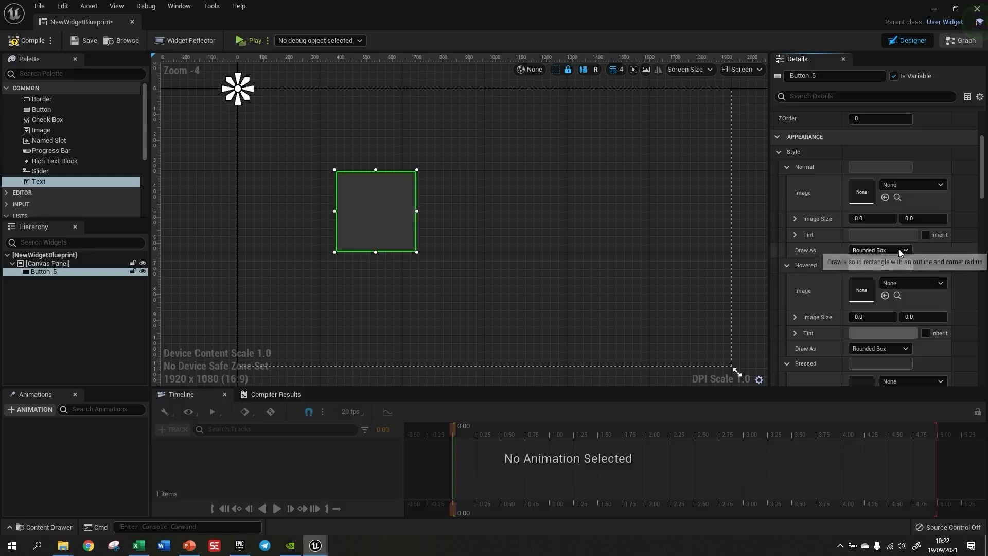
pyautogui.scroll(-4, 890, 262)
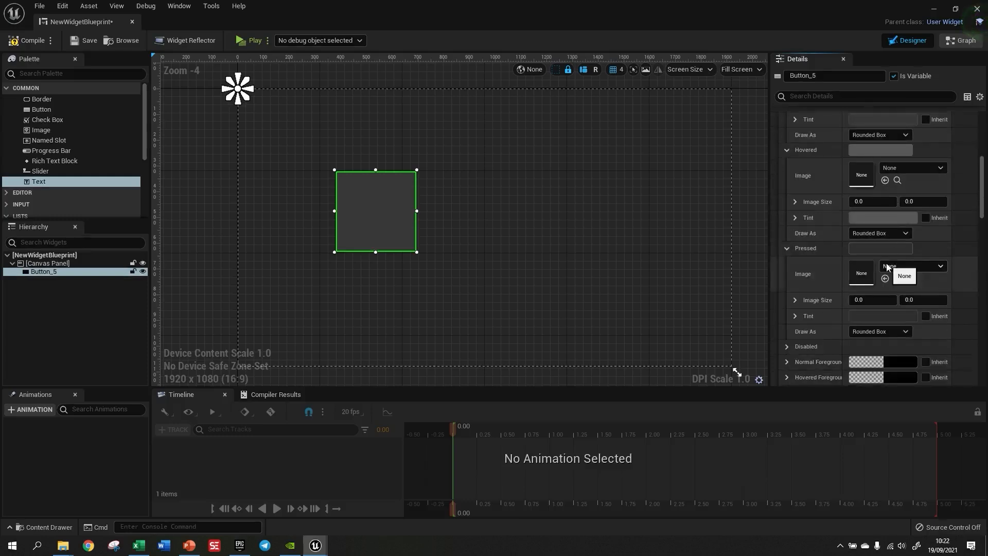
pyautogui.scroll(-3, 890, 277)
pyautogui.scroll(-2, 890, 276)
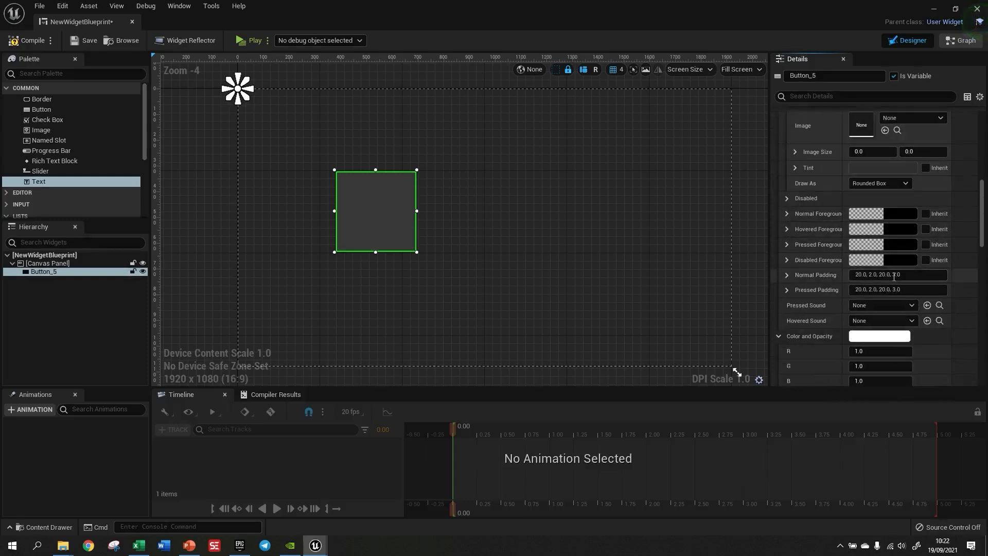
# Delete the button and place an Image widget on the canvas panel at about X 560, Y 432
pyautogui.click(486, 262)
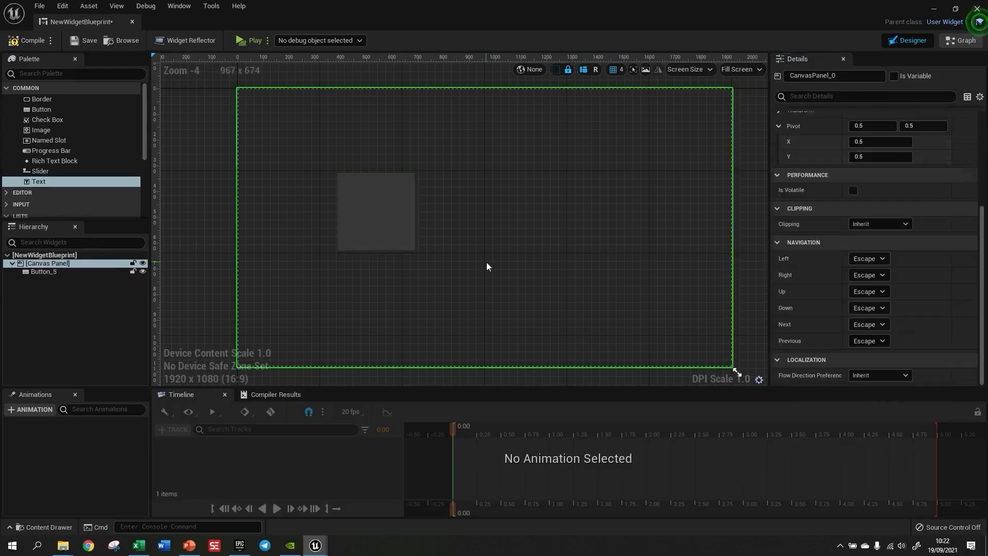
pyautogui.click(399, 221)
pyautogui.press('Delete')
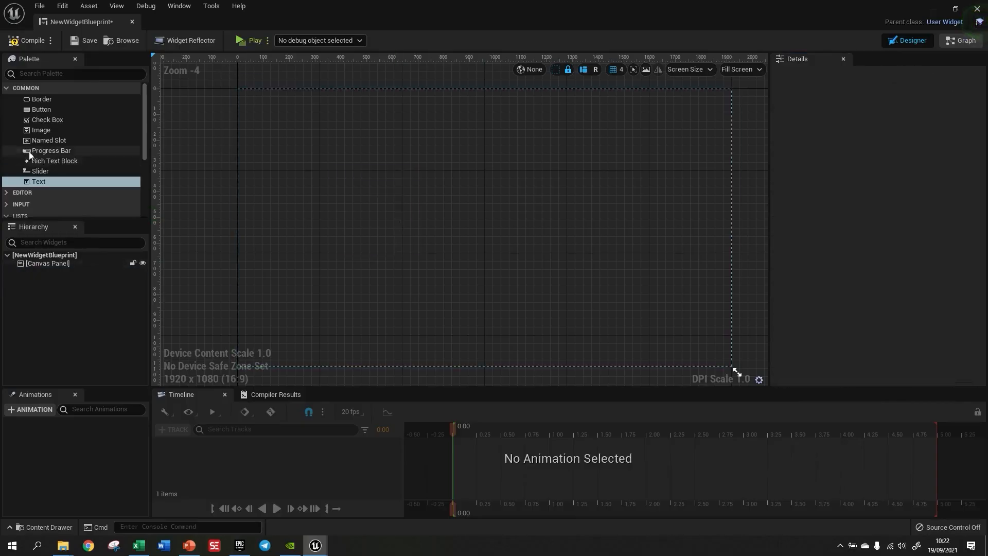
pyautogui.moveTo(41, 129); pyautogui.dragTo(397, 229)
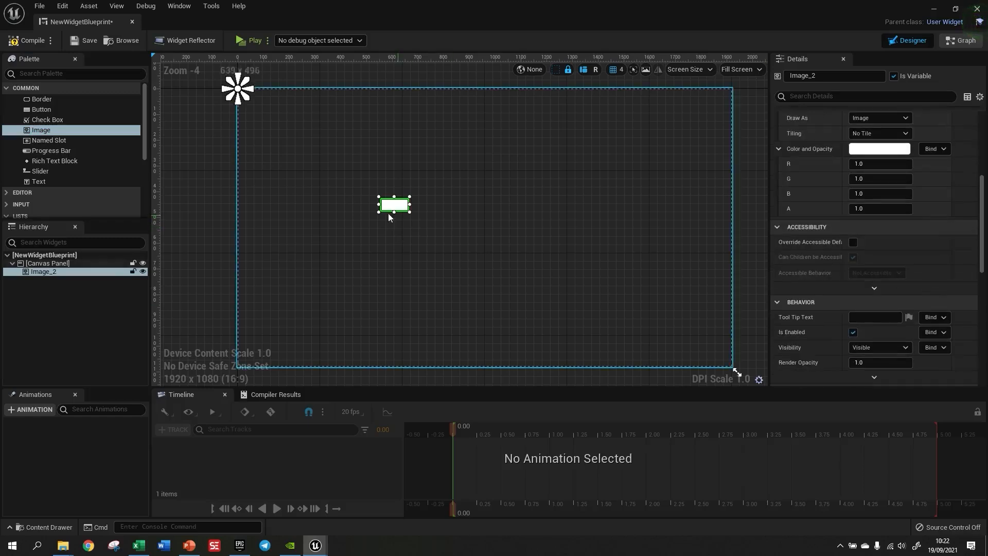
# Examine the image's slot, brush, tint, tiling, and color and opacity properties
pyautogui.scroll(5, 953, 230)
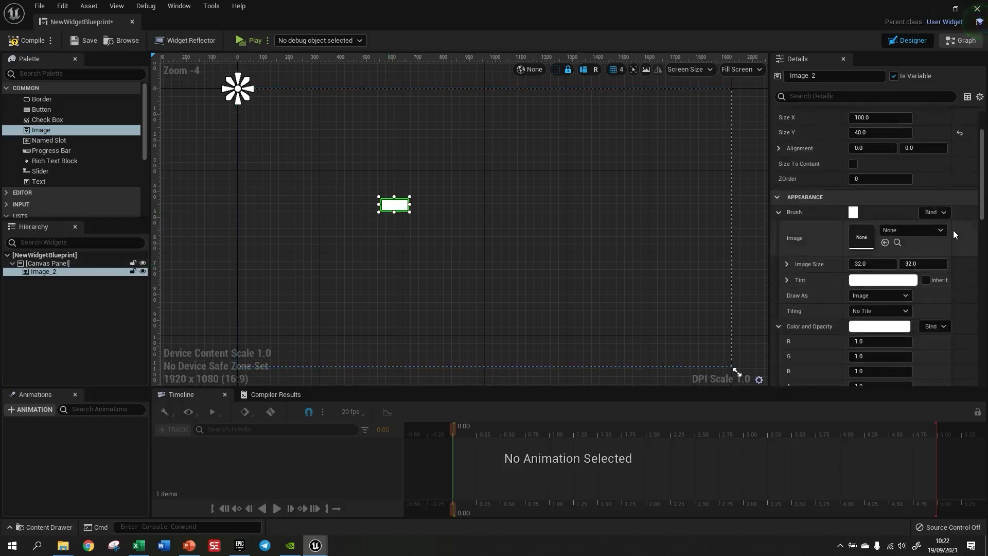
pyautogui.scroll(-2, 802, 218)
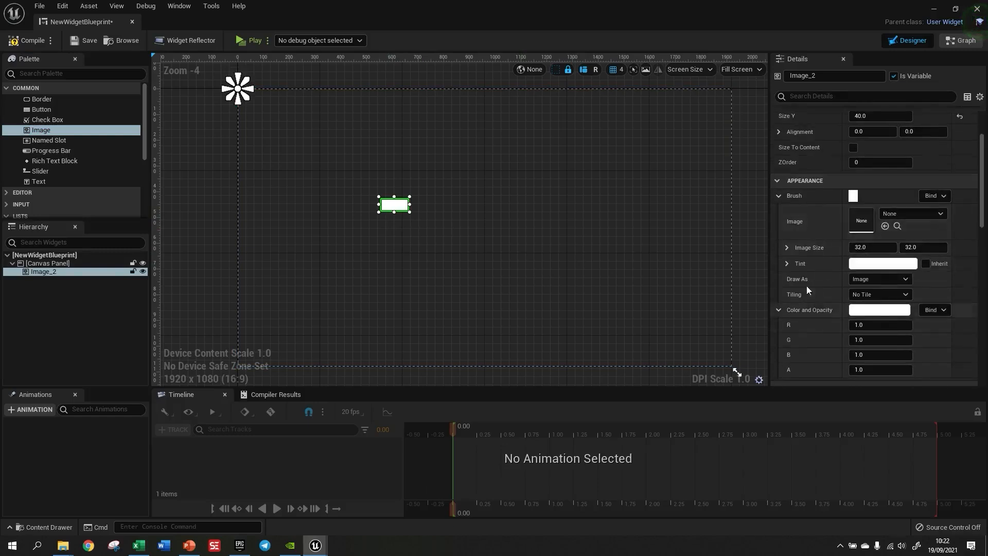
pyautogui.scroll(-1, 813, 220)
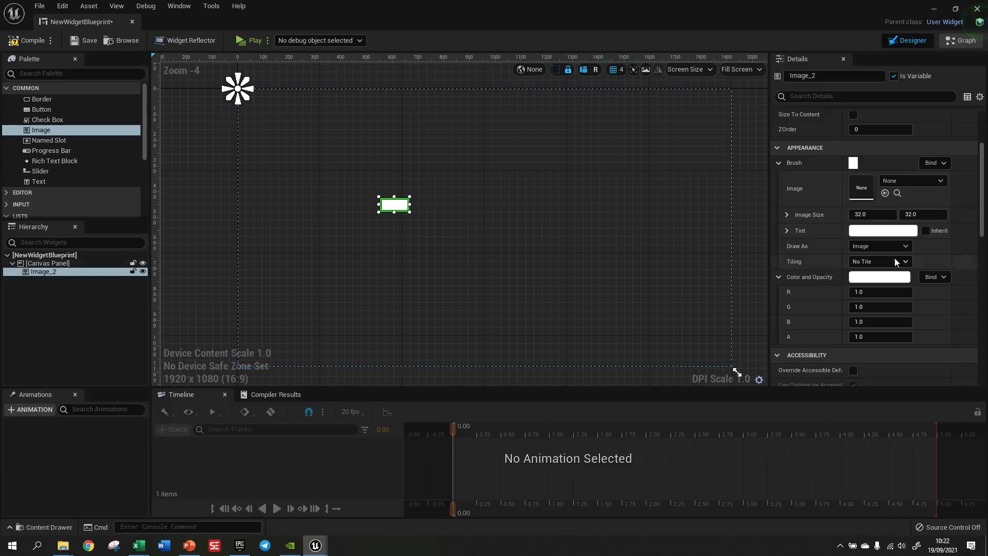
pyautogui.scroll(-8, 905, 254)
pyautogui.scroll(-5, 905, 254)
pyautogui.scroll(11, 903, 249)
pyautogui.scroll(3, 921, 255)
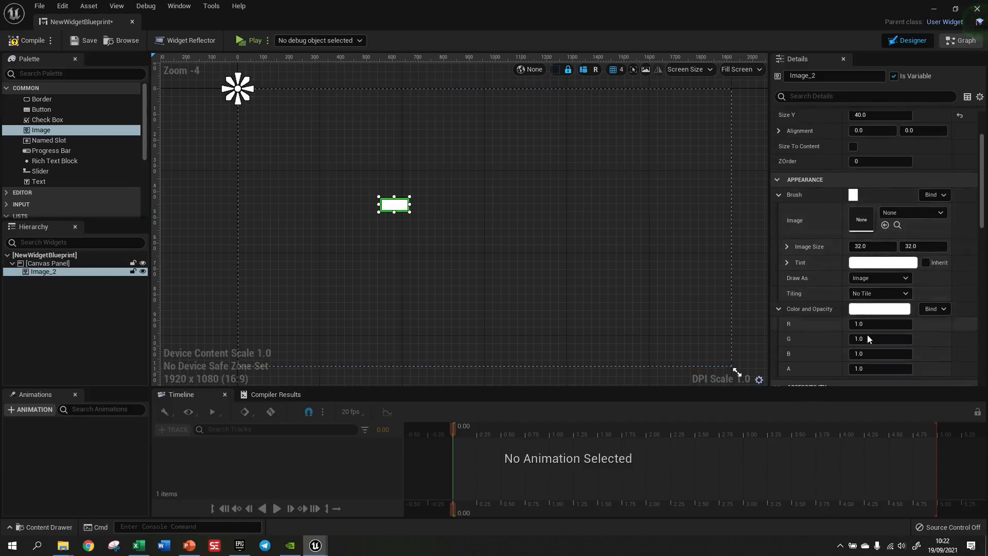
pyautogui.scroll(3, 867, 288)
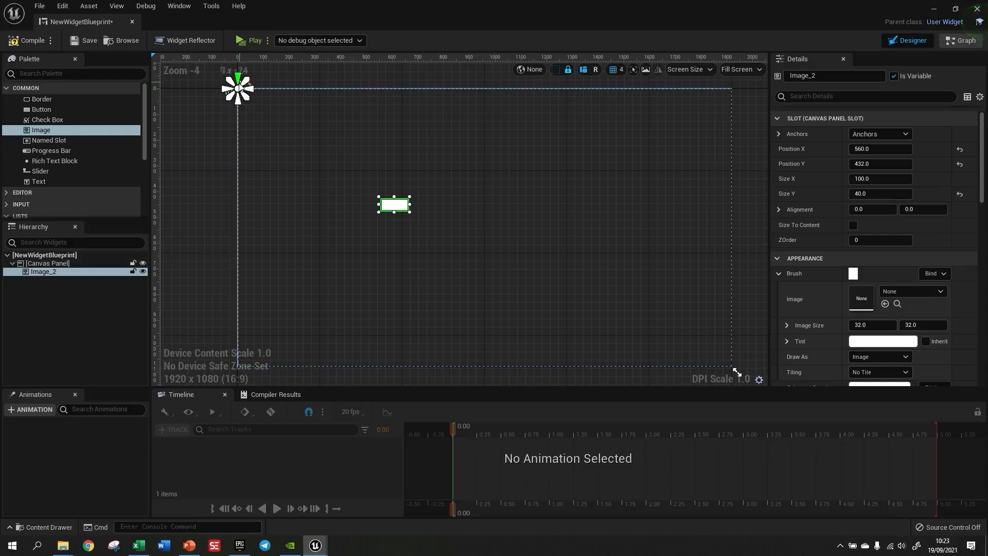
# Run the game preview, resize its window wider and narrower to check how the menu layout adapts, and stop the preview
pyautogui.click(445, 242)
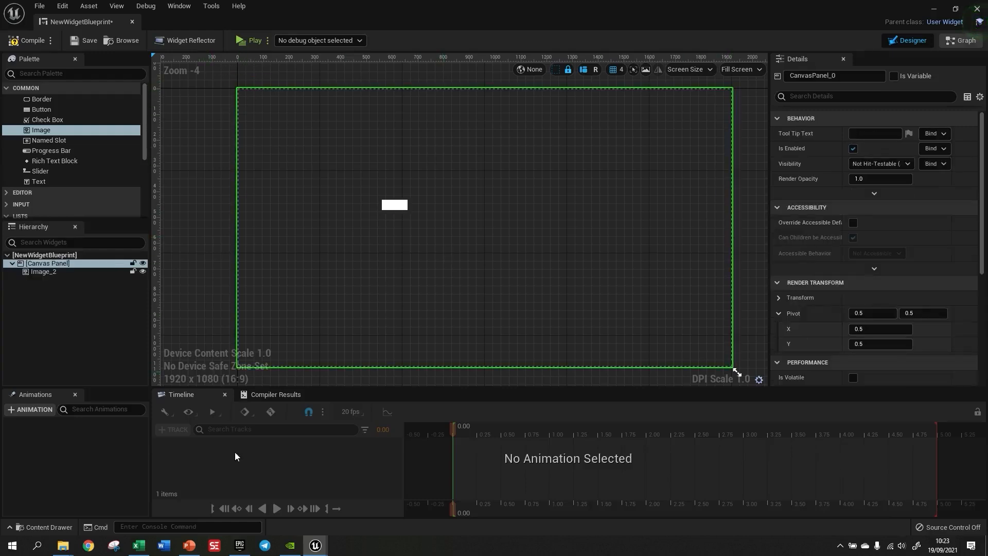
pyautogui.click(245, 45)
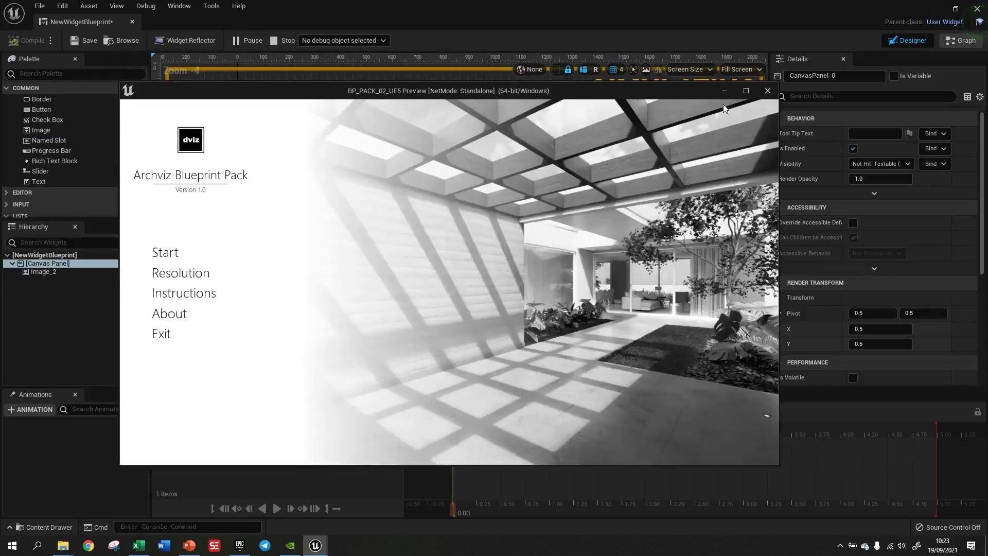
pyautogui.moveTo(779, 82); pyautogui.dragTo(911, 148)
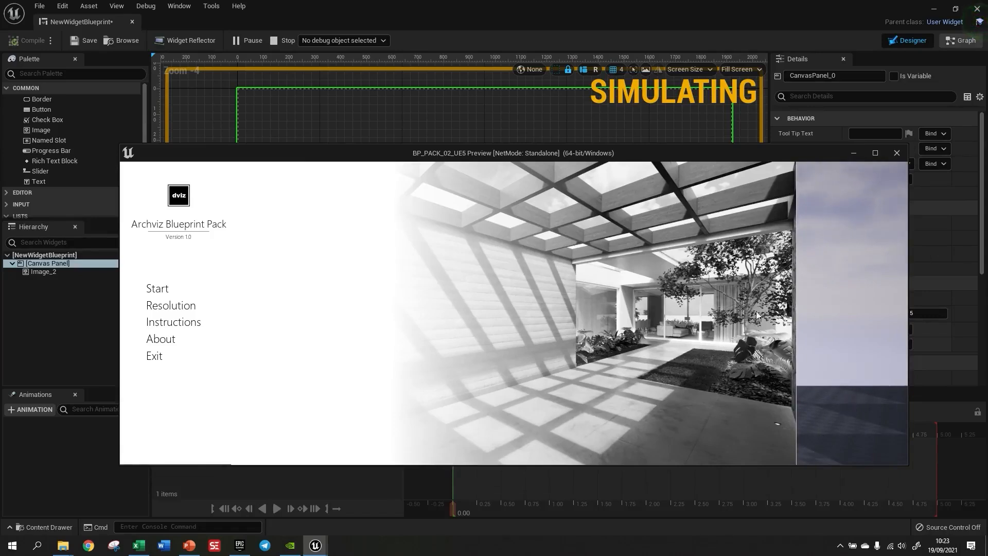
pyautogui.moveTo(907, 208); pyautogui.dragTo(487, 188)
pyautogui.moveTo(390, 149); pyautogui.dragTo(378, 106)
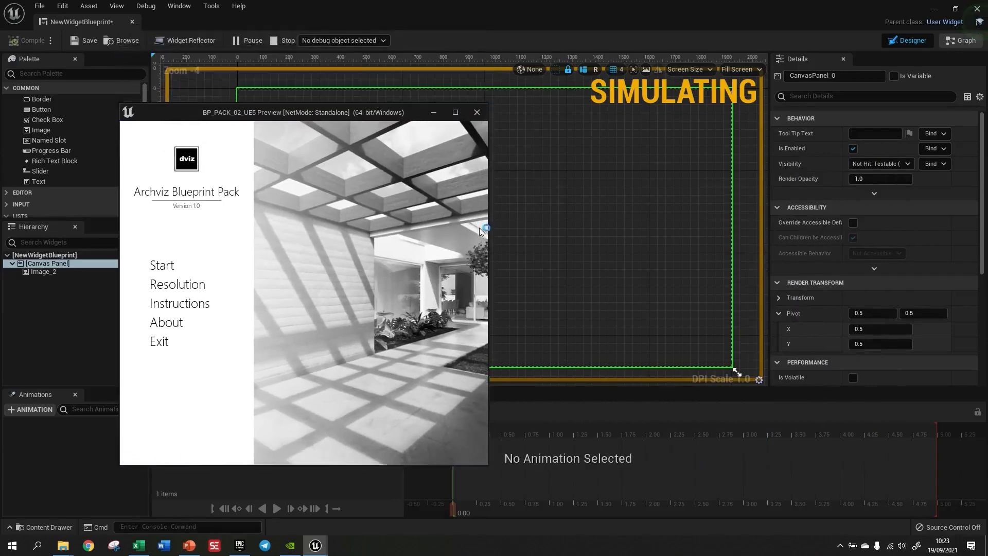
pyautogui.moveTo(494, 225); pyautogui.dragTo(689, 240)
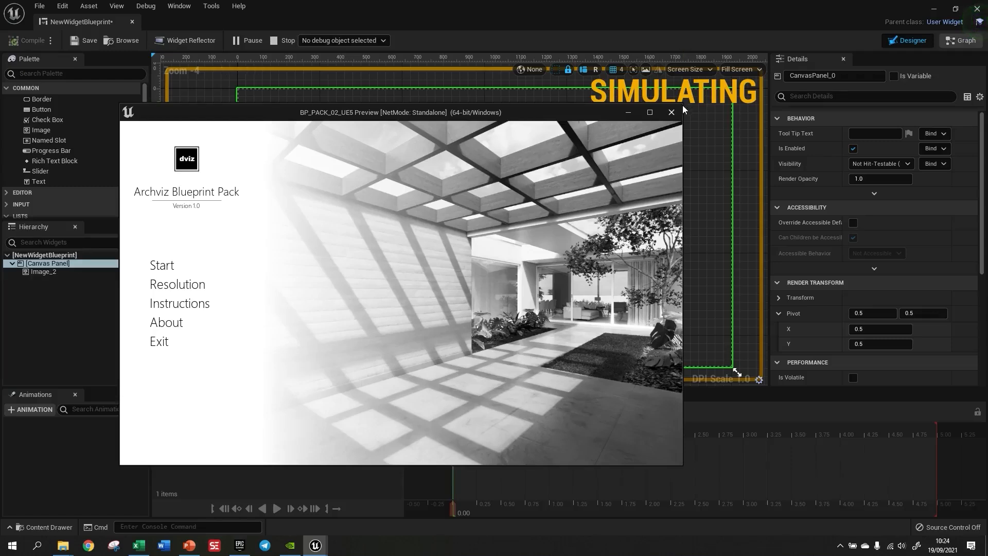
pyautogui.moveTo(682, 103); pyautogui.dragTo(717, 108)
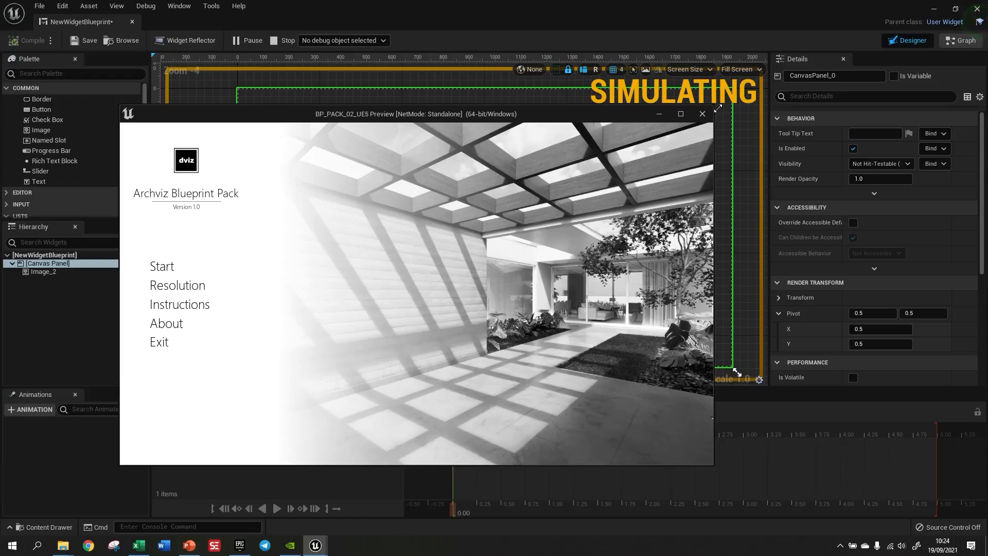
pyautogui.moveTo(718, 109); pyautogui.dragTo(670, 108)
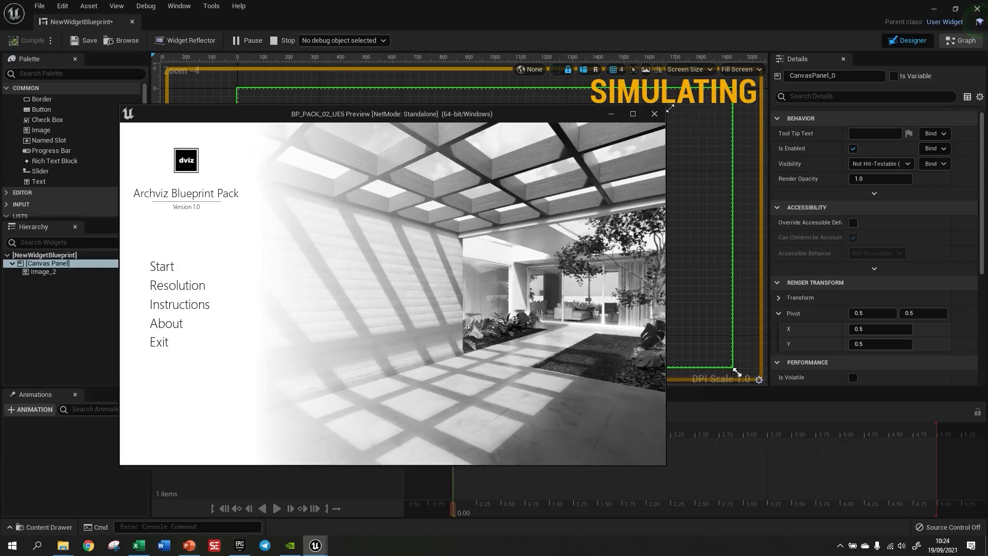
pyautogui.press('Escape')
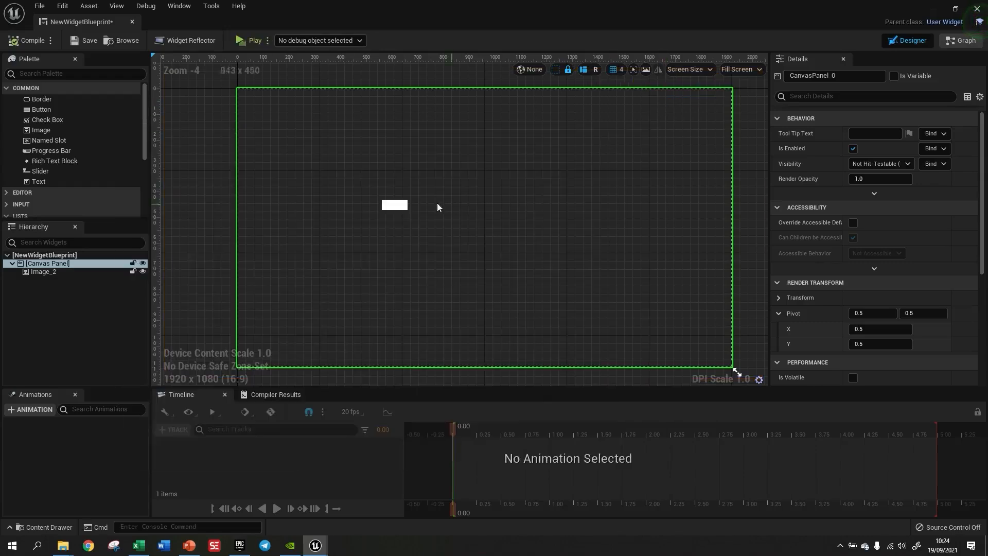
# Move the image toward the canvas origin, to about X 176, Y 120
pyautogui.click(394, 205)
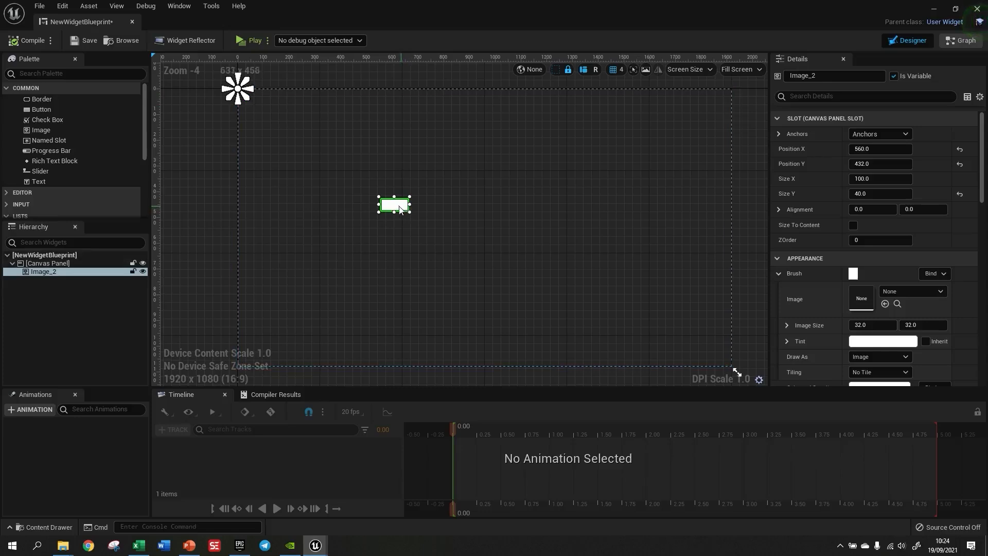
pyautogui.moveTo(388, 202); pyautogui.dragTo(322, 142)
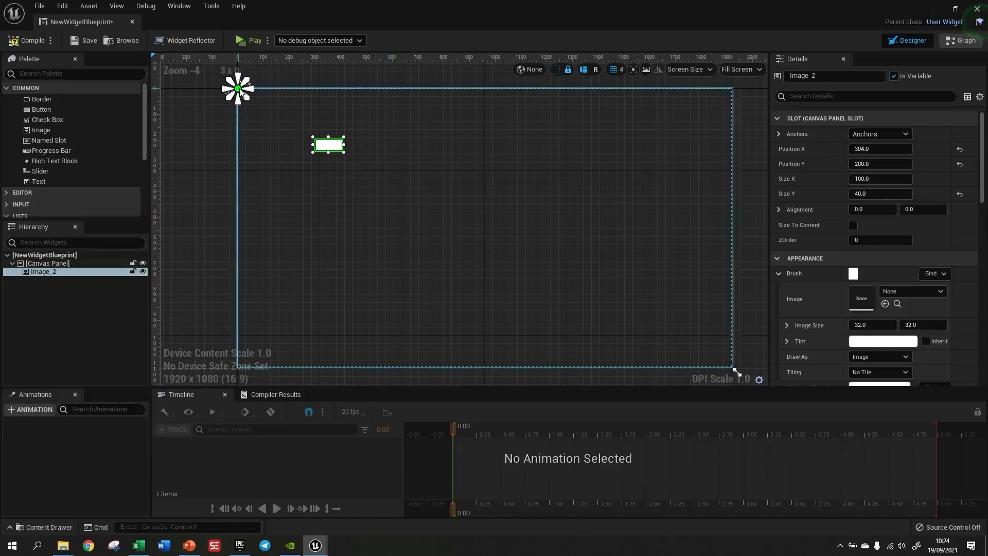
pyautogui.moveTo(315, 142); pyautogui.dragTo(283, 121)
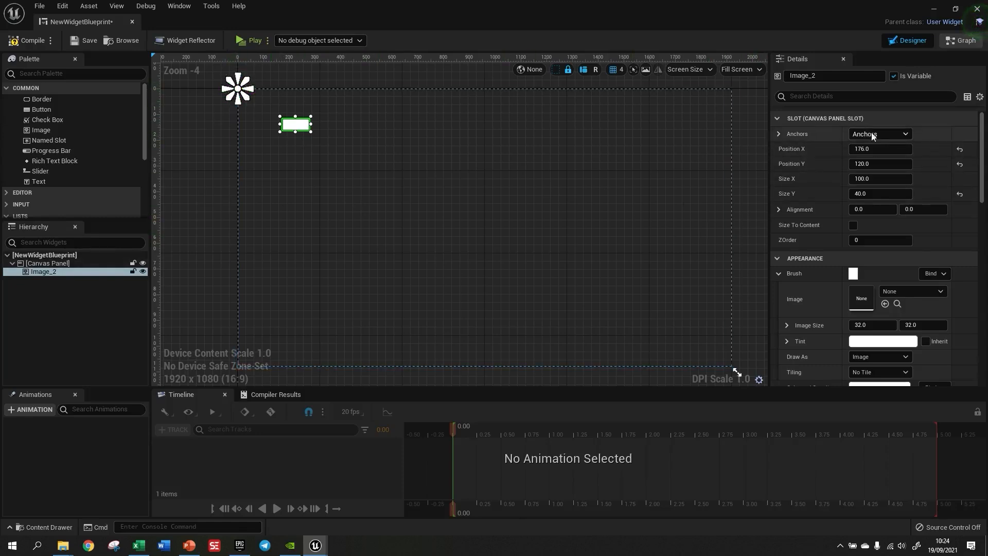
# Try the image's Position X at 200 and at -200 to compare its placement relative to the anchor
pyautogui.click(889, 148)
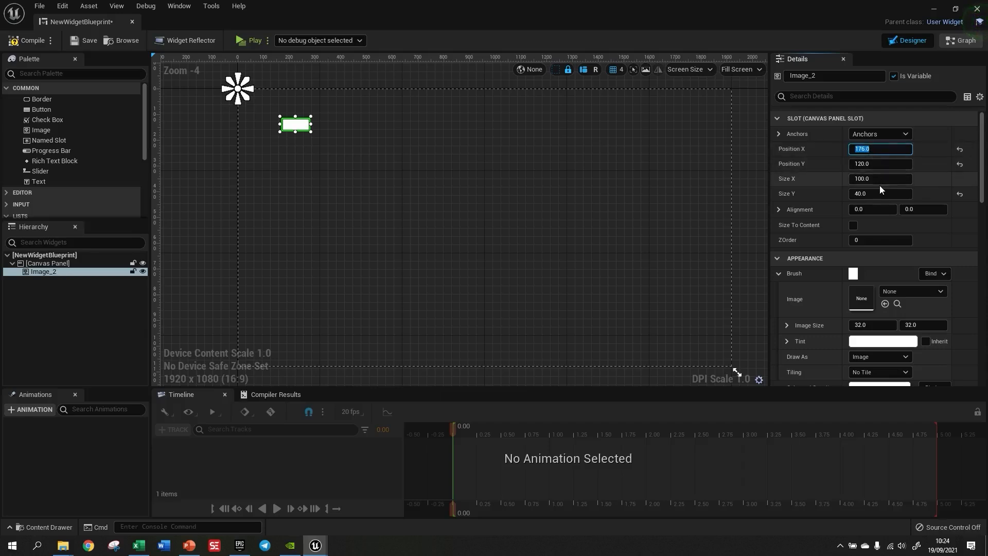
pyautogui.write('200')
pyautogui.press('Return')
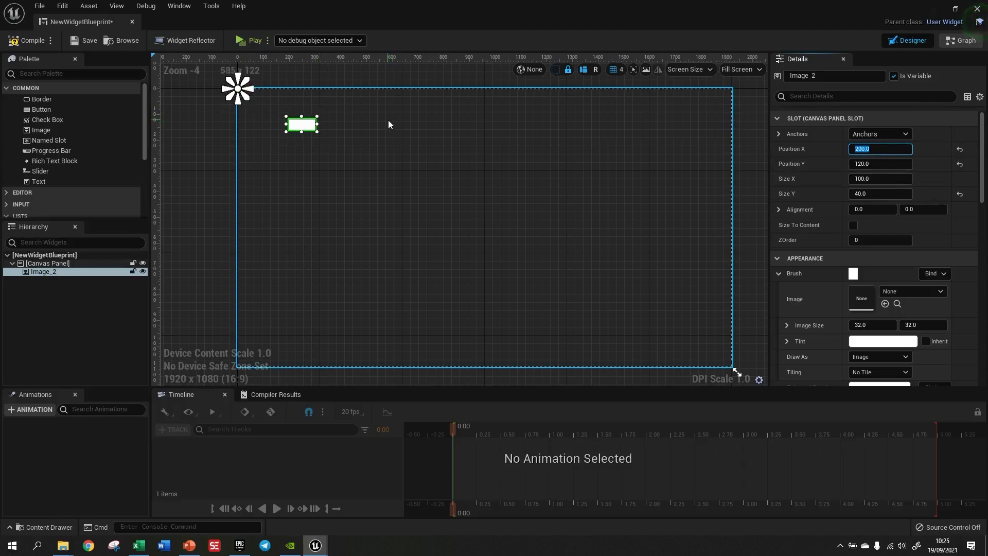
pyautogui.write('-200')
pyautogui.press('Return')
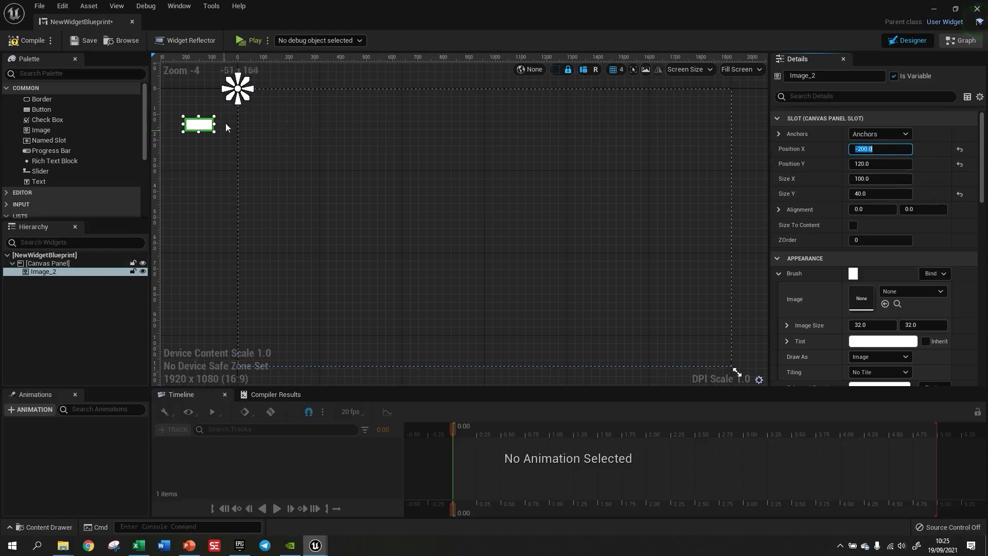
# Set the image's position to X 200, Y 200
pyautogui.write('200')
pyautogui.press('Tab')
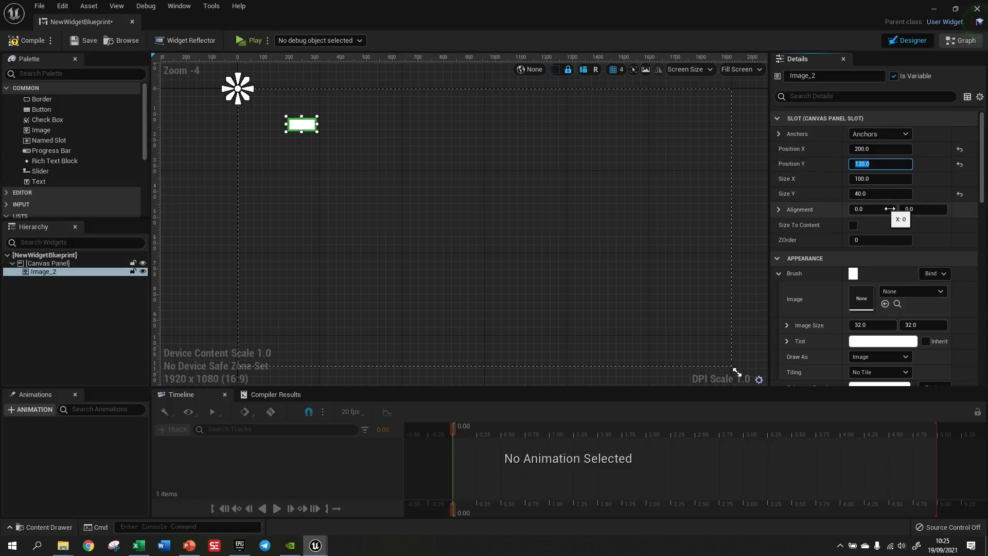
pyautogui.write('200')
pyautogui.press('Return')
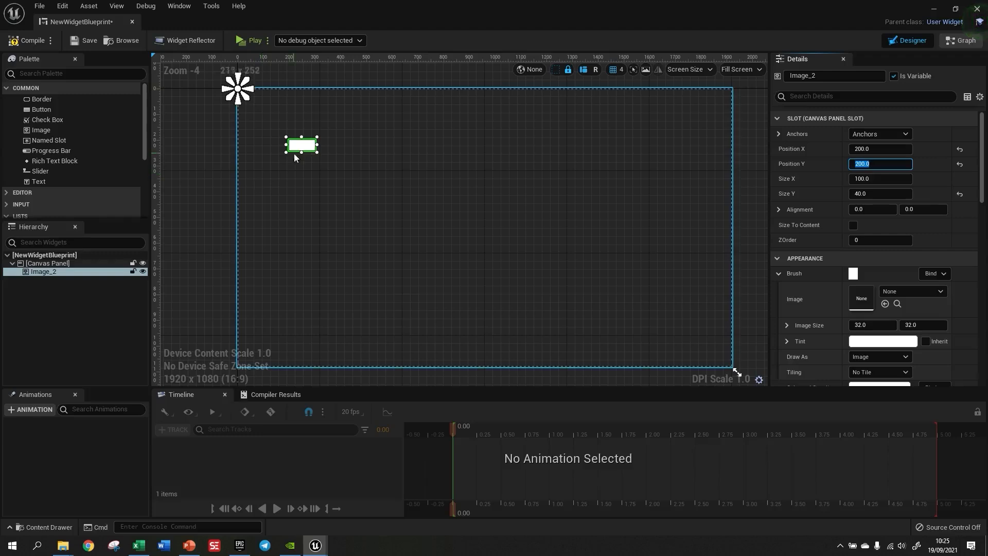
# Reset the image's Size Y to the default 30 and set its Size X to 200
pyautogui.click(960, 193)
pyautogui.click(872, 180)
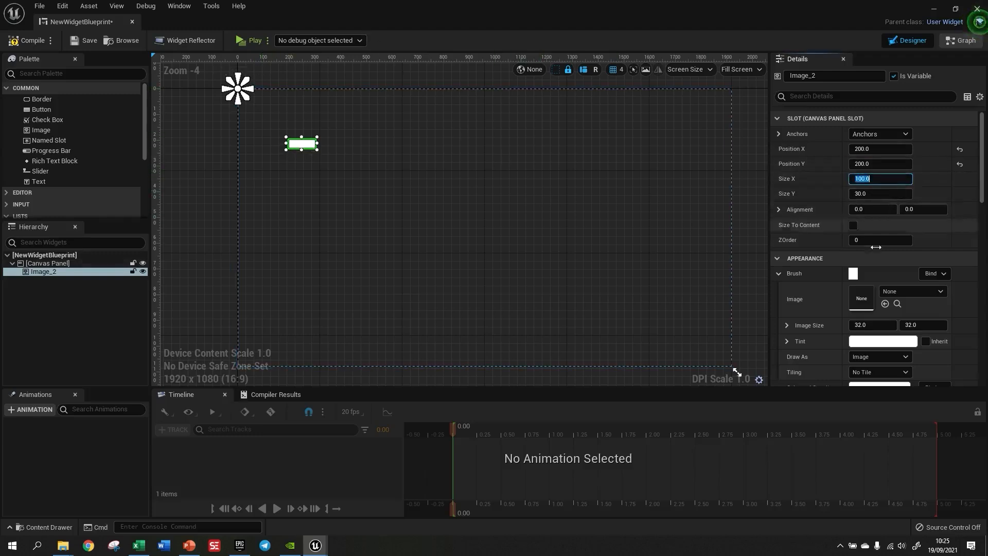
pyautogui.write('200')
pyautogui.press('Return')
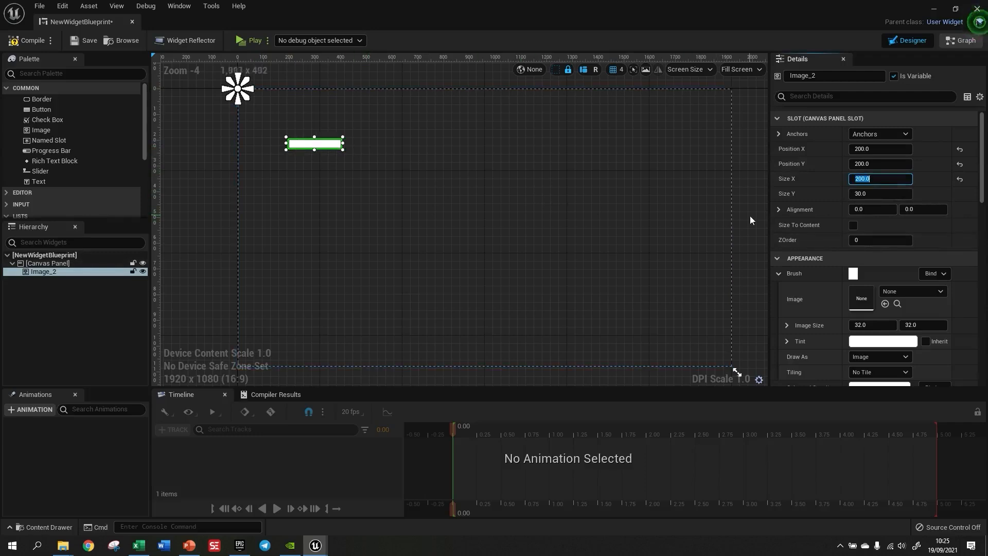
# Set the image's alignment to 0.5 on X and 0.5 on Y
pyautogui.click(878, 212)
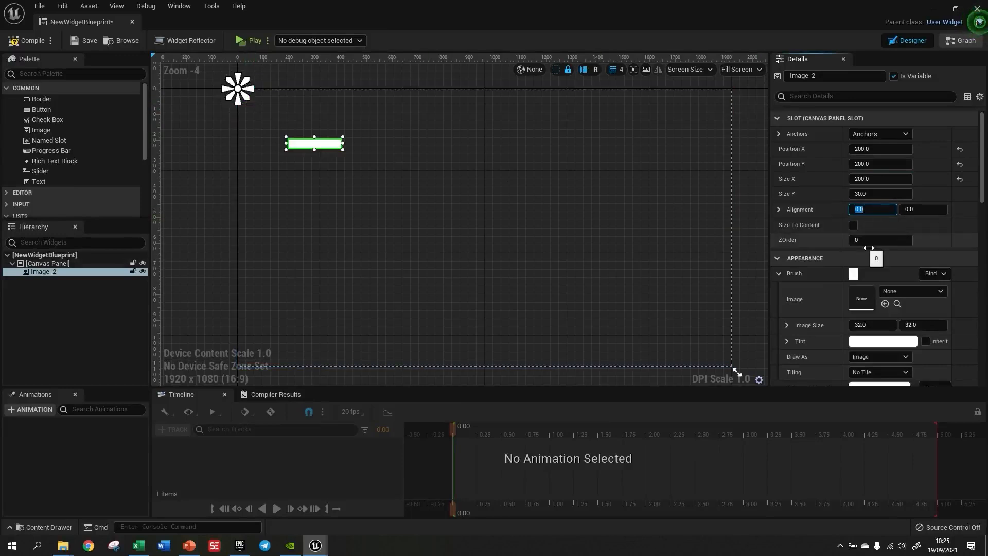
pyautogui.write('0.5')
pyautogui.press('Return')
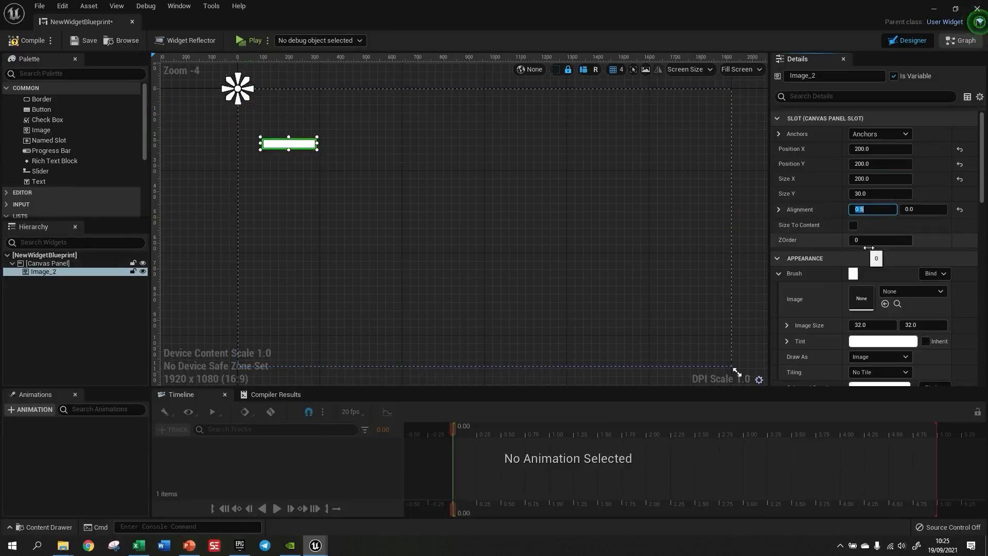
pyautogui.click(909, 209)
pyautogui.write('0.5')
pyautogui.press('Return')
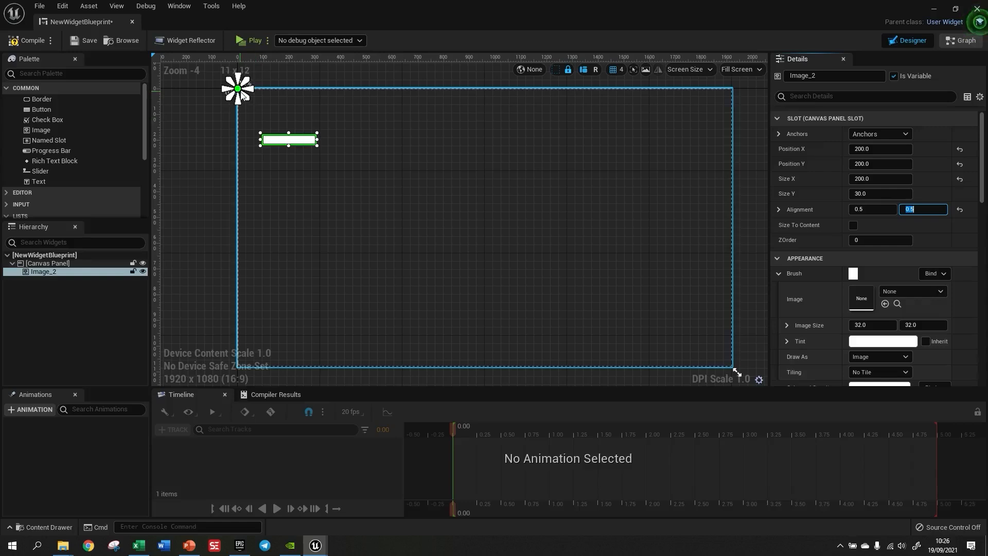
# Run the game preview, shrink its window to check how the menu scales, and close the preview
pyautogui.click(257, 46)
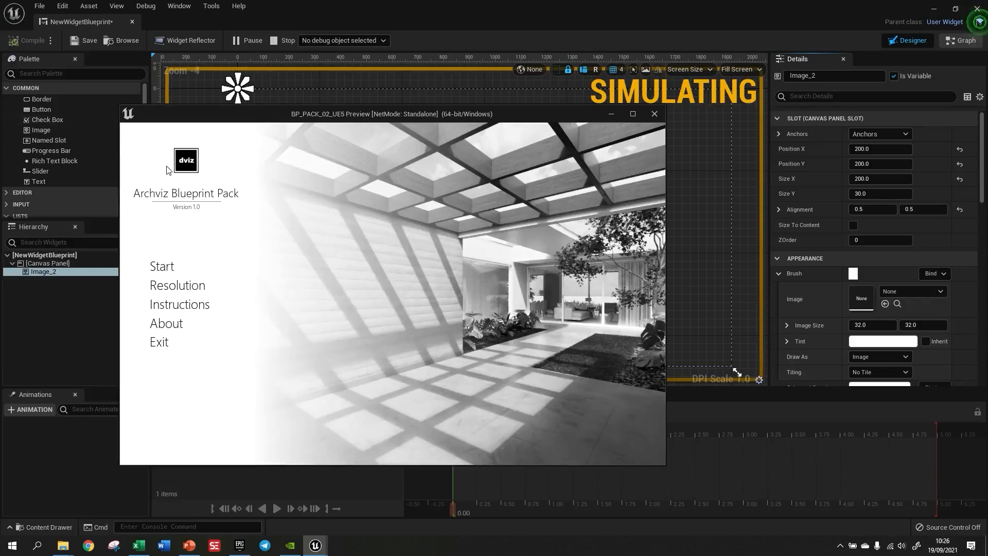
pyautogui.moveTo(665, 465); pyautogui.dragTo(596, 451)
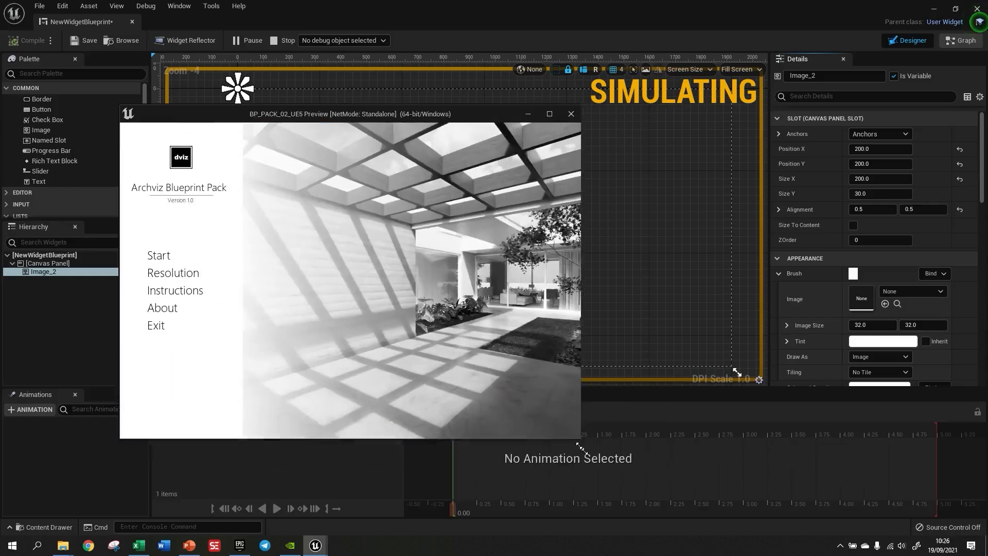
pyautogui.click(568, 114)
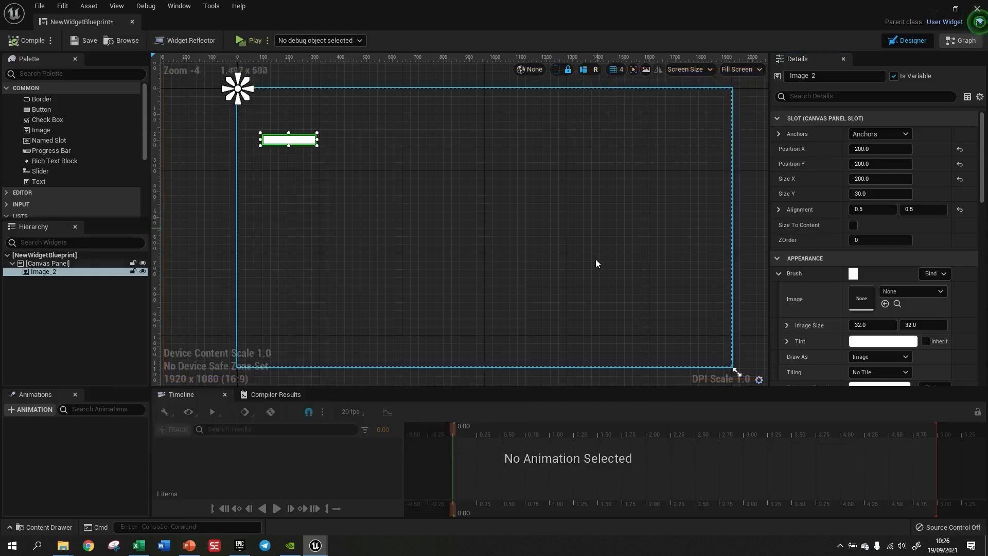
# Try the image's middle-left, top-left and bottom-left anchor presets to compare where the anchor sits
pyautogui.click(546, 270)
pyautogui.scroll(-2, 458, 240)
pyautogui.click(380, 189)
pyautogui.scroll(2, 427, 202)
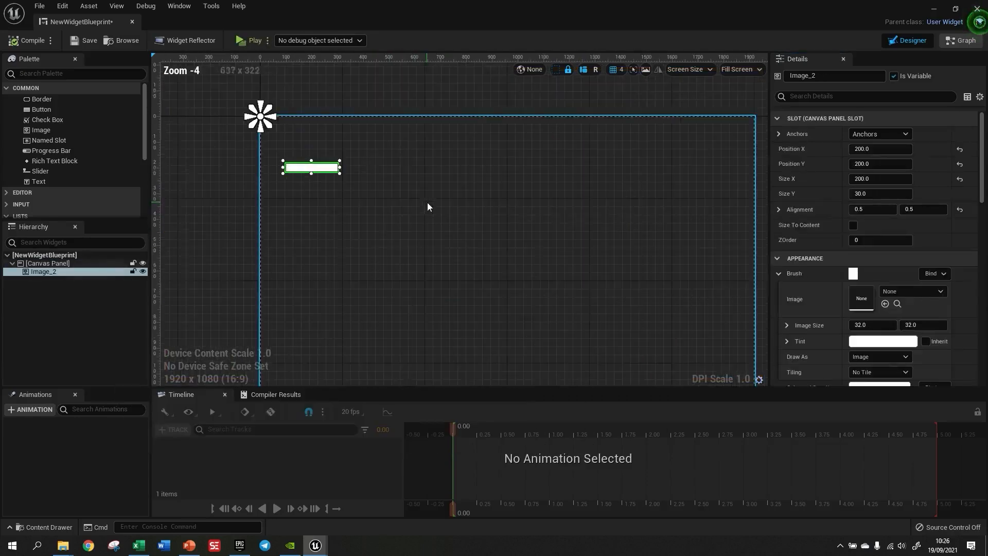
pyautogui.moveTo(427, 201); pyautogui.dragTo(422, 162, button='right')
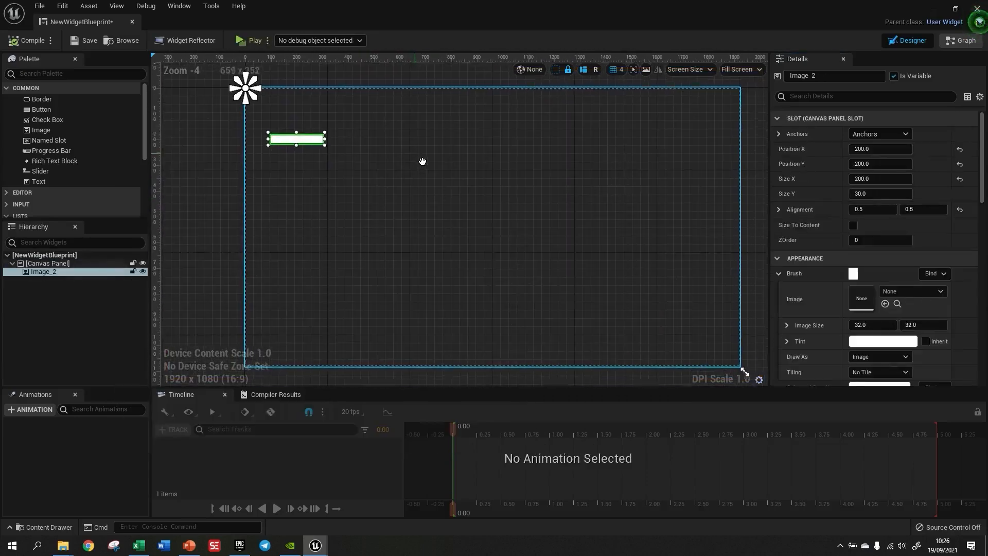
pyautogui.click(898, 135)
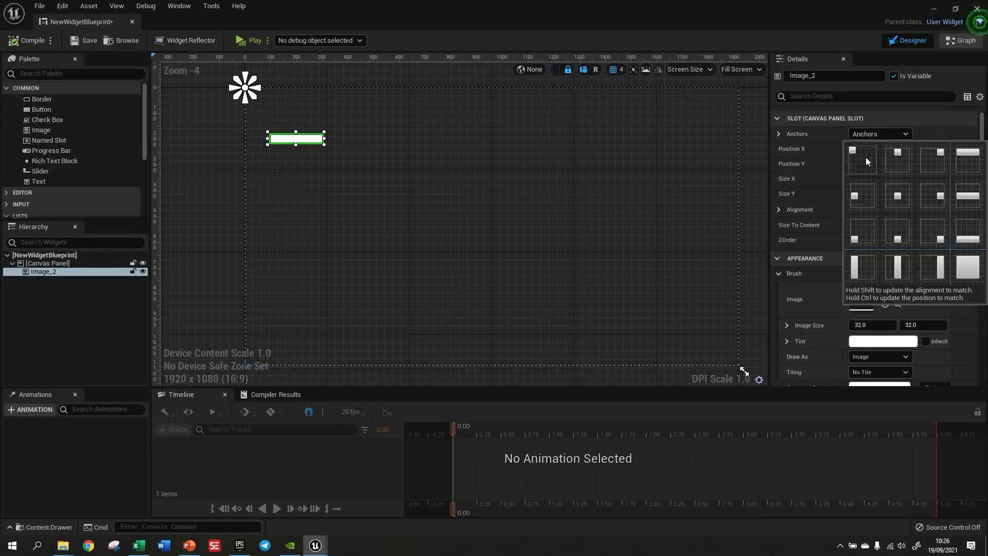
pyautogui.click(865, 201)
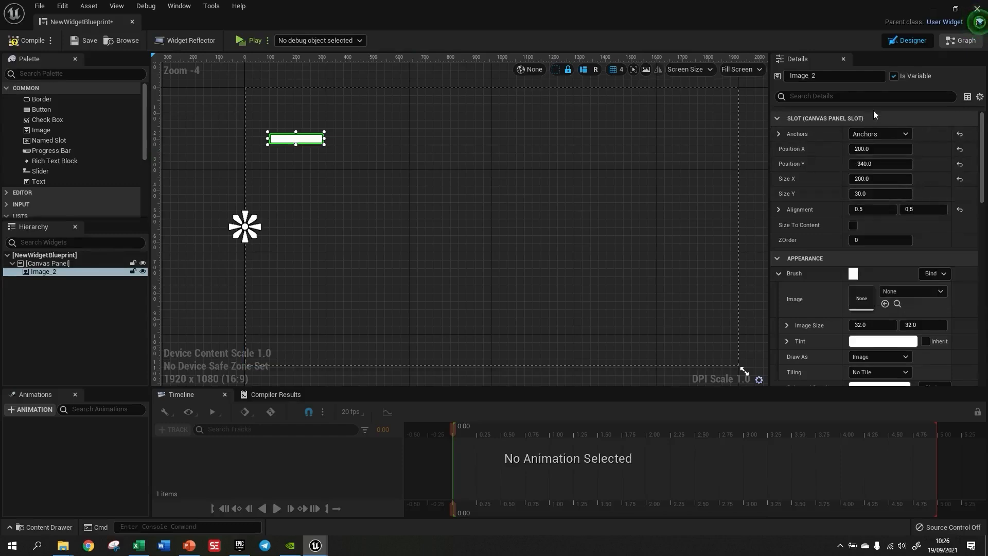
pyautogui.click(885, 133)
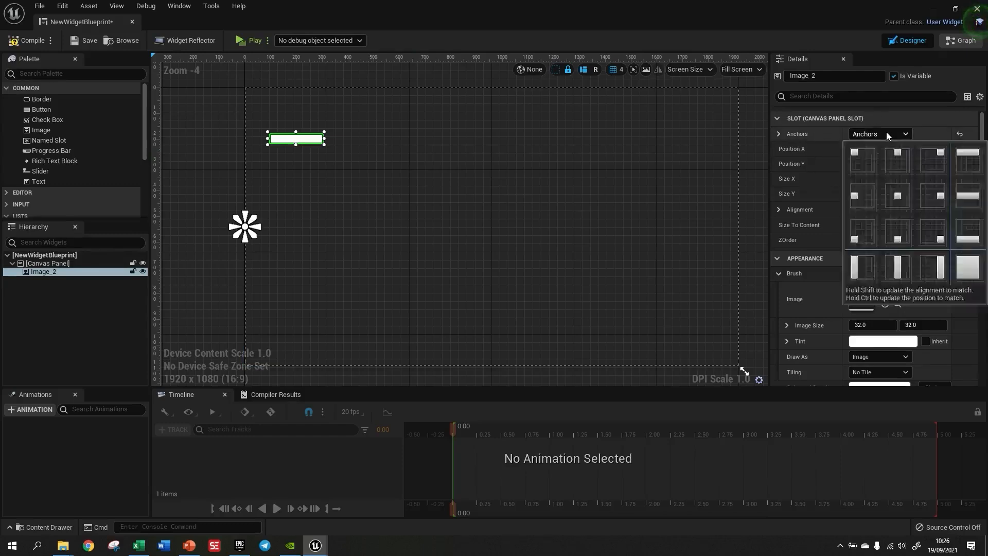
pyautogui.click(875, 159)
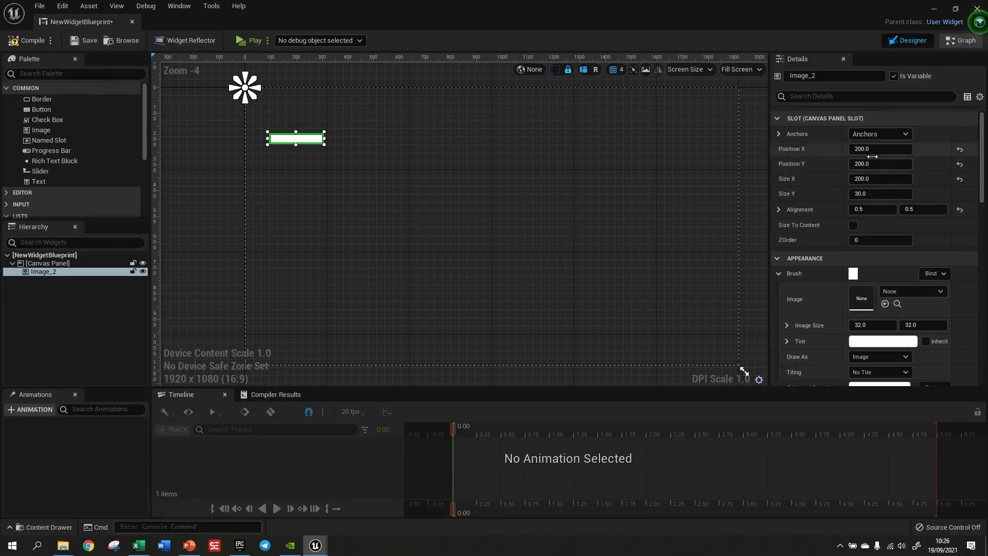
pyautogui.click(890, 134)
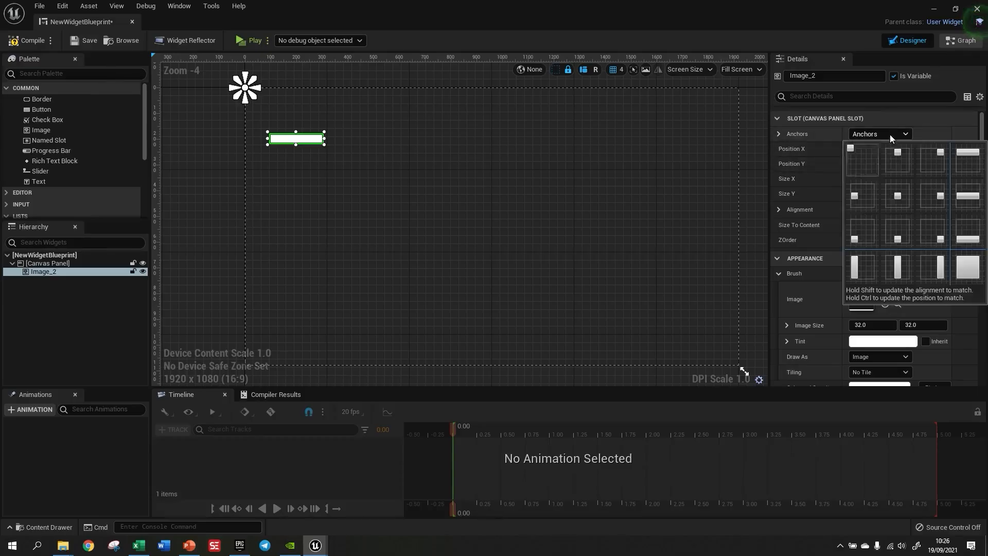
pyautogui.click(864, 203)
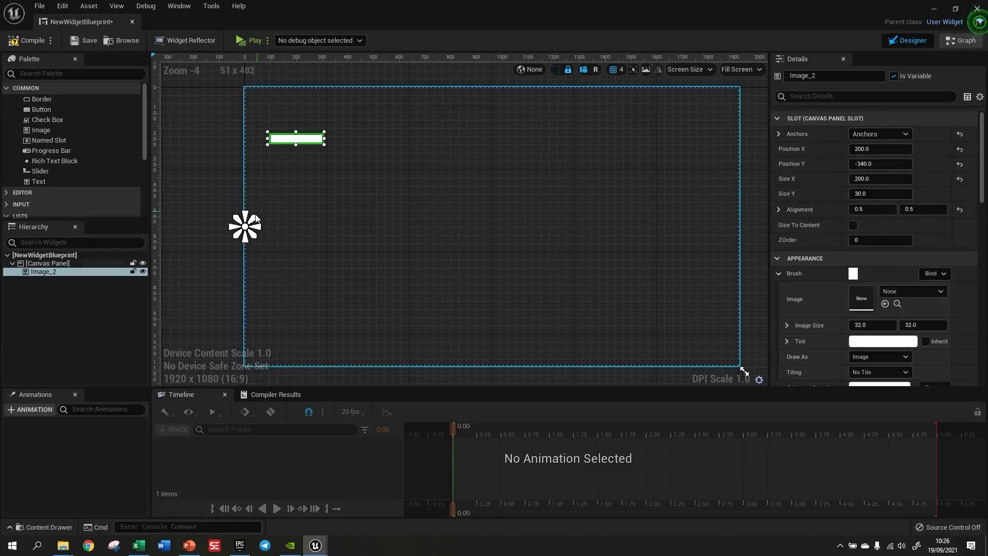
pyautogui.click(882, 133)
pyautogui.click(864, 240)
# Anchor the image to the centre of the canvas and set its Position X and Position Y to 0
pyautogui.click(881, 134)
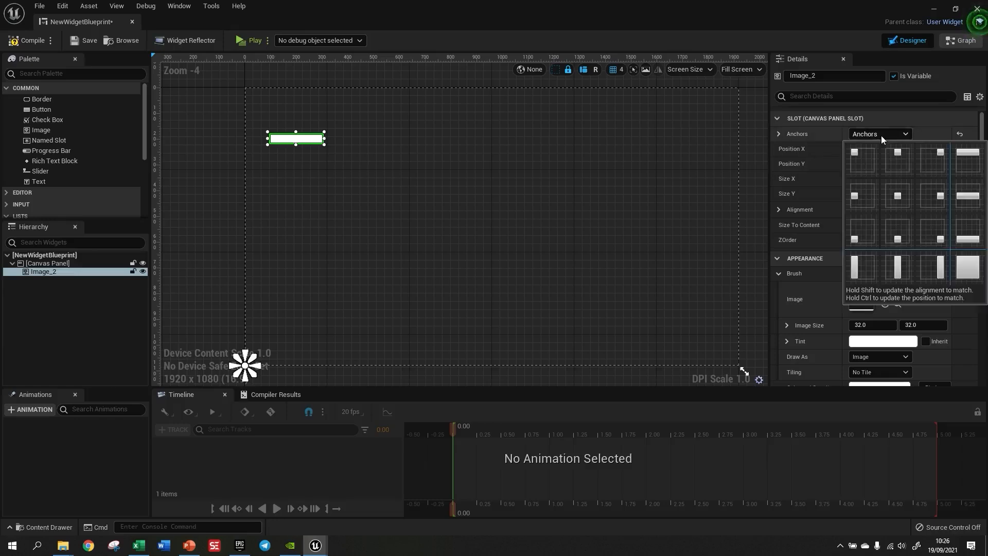
pyautogui.click(905, 199)
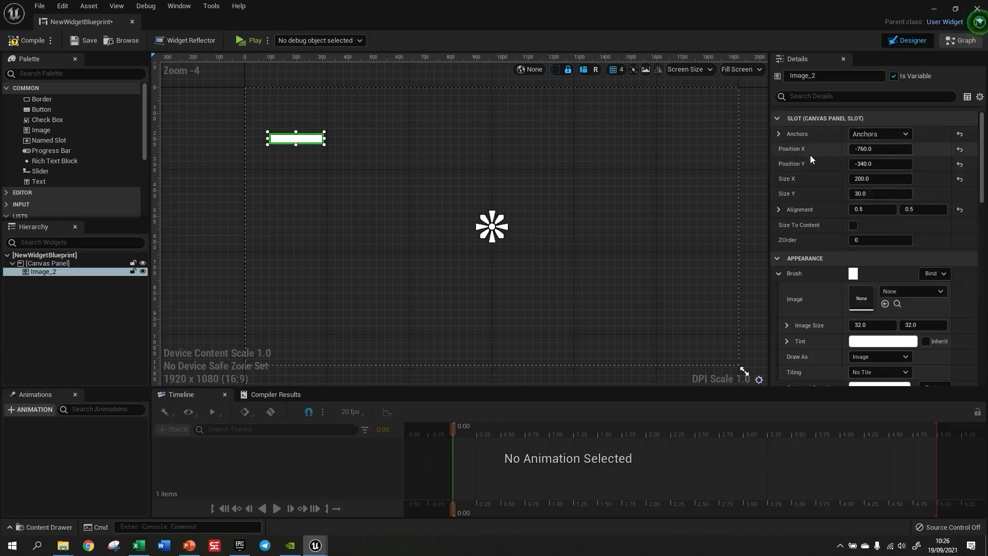
pyautogui.click(879, 149)
pyautogui.write('0')
pyautogui.press('Tab')
pyautogui.write('0')
pyautogui.press('Tab')
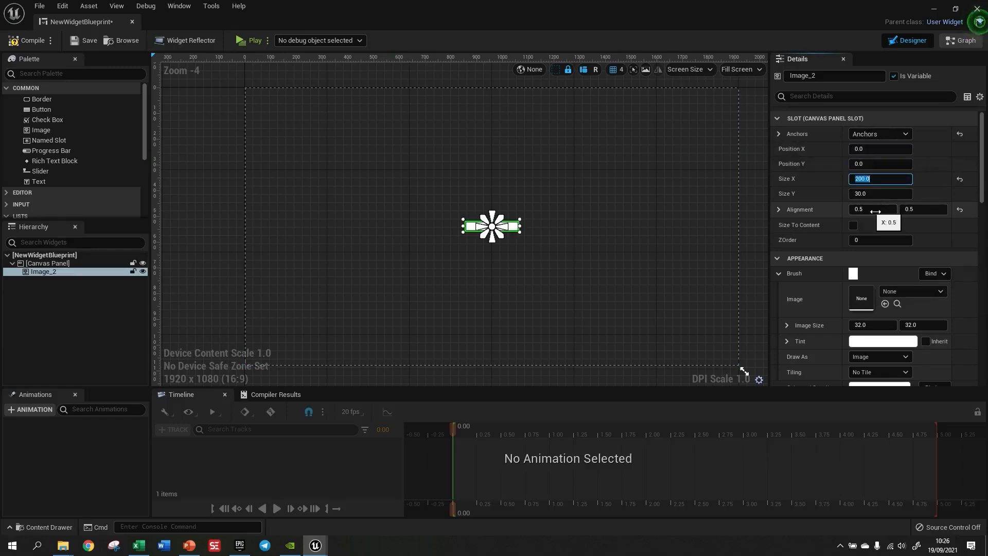
# Try the image's alignment at 1, 1 and at 0, 0 to compare its placement around the centre anchor
pyautogui.click(875, 209)
pyautogui.write('1')
pyautogui.press('Tab')
pyautogui.write('1')
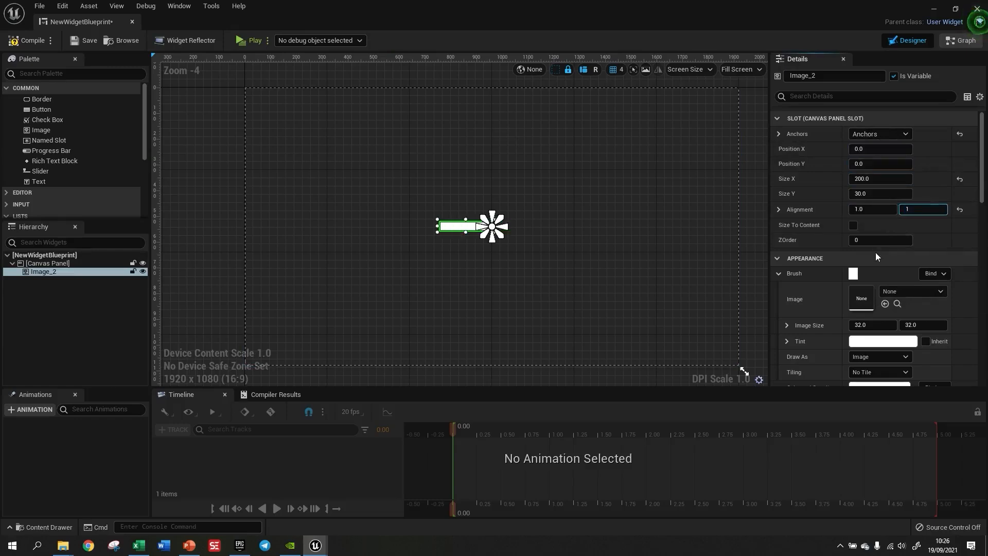
pyautogui.hotkey('shift', 'Tab')
pyautogui.write('0')
pyautogui.press('Tab')
pyautogui.write('0')
pyautogui.press('Tab')
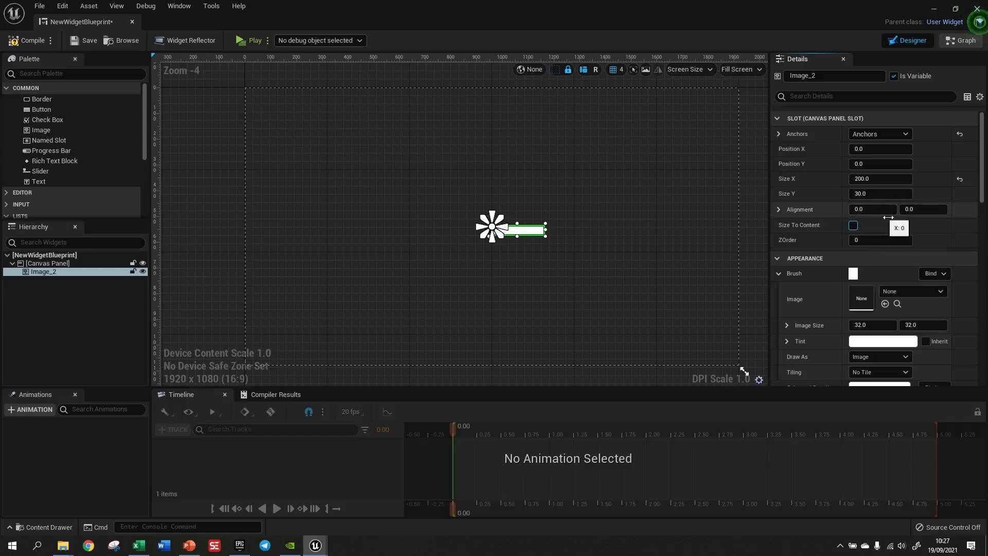
# Centre the image on its anchor by setting the alignment to 0.5 on both axes
pyautogui.scroll(6, 459, 211)
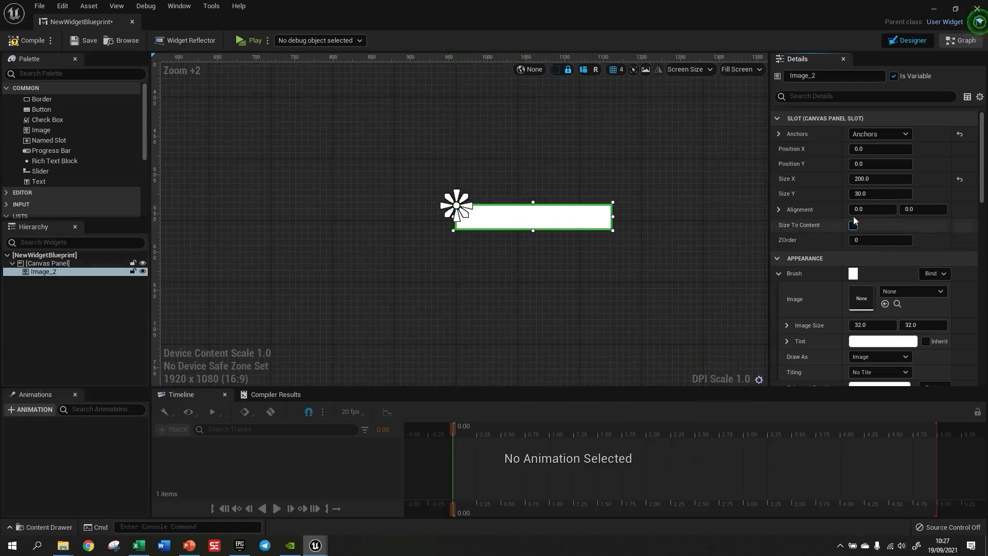
pyautogui.click(872, 212)
pyautogui.write('.5')
pyautogui.press('Tab')
pyautogui.write('.5')
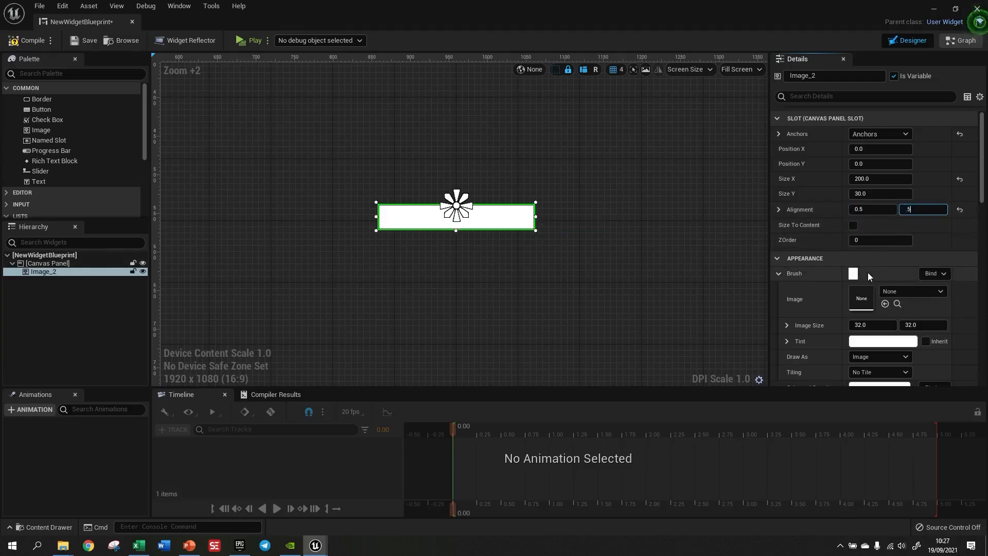
pyautogui.press('Tab')
# Try an alignment of 1 on X and 1 on Y so the image's lower-right corner meets the anchor
pyautogui.click(868, 210)
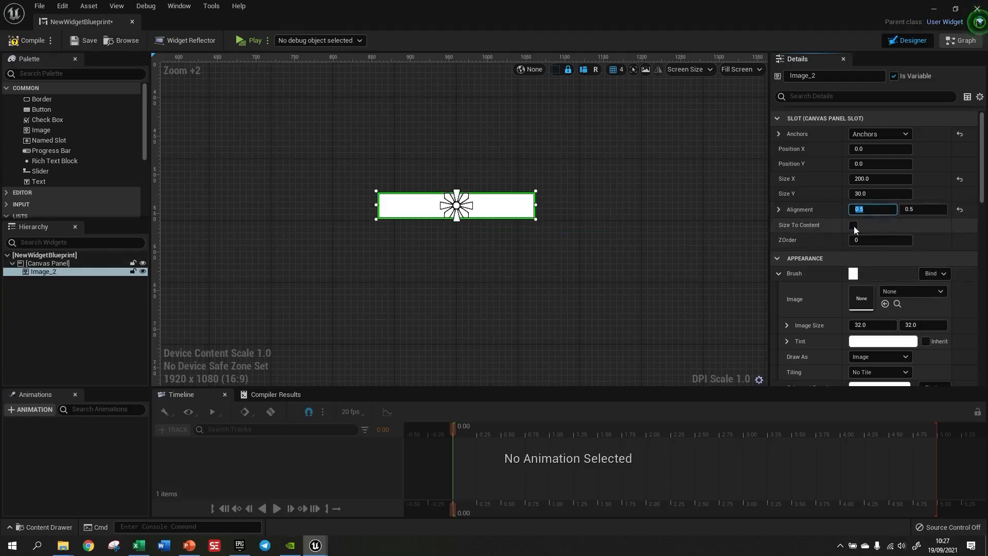
pyautogui.write('1')
pyautogui.press('Tab')
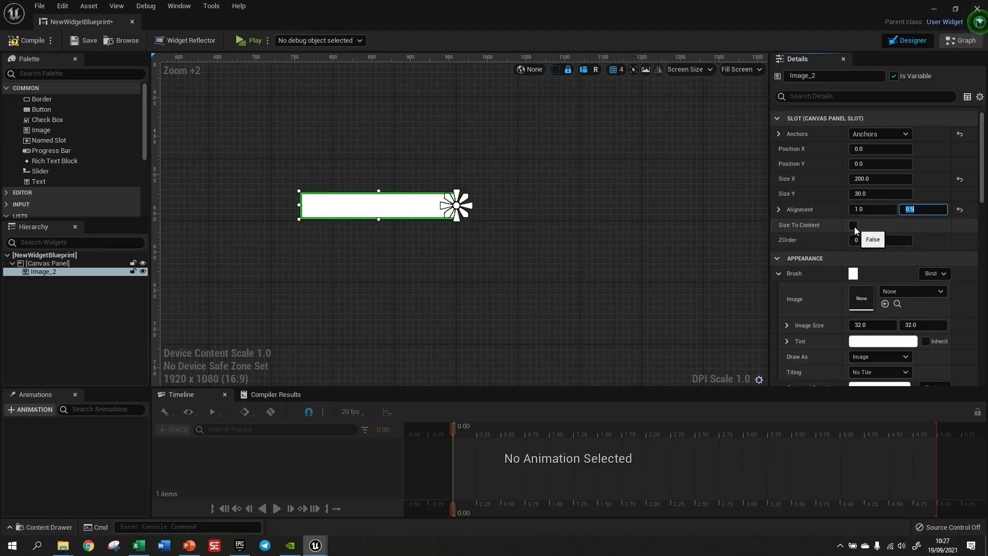
pyautogui.write('1')
pyautogui.press('Tab')
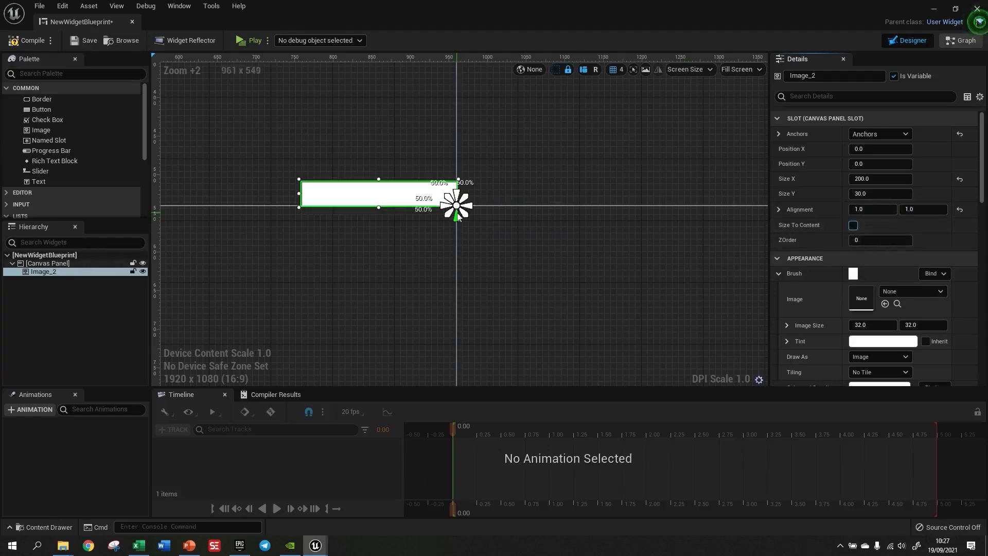
# Set the image's X alignment to 0.5, try its Y alignment at 0, and set Y to 0.5
pyautogui.click(866, 212)
pyautogui.write('0.5')
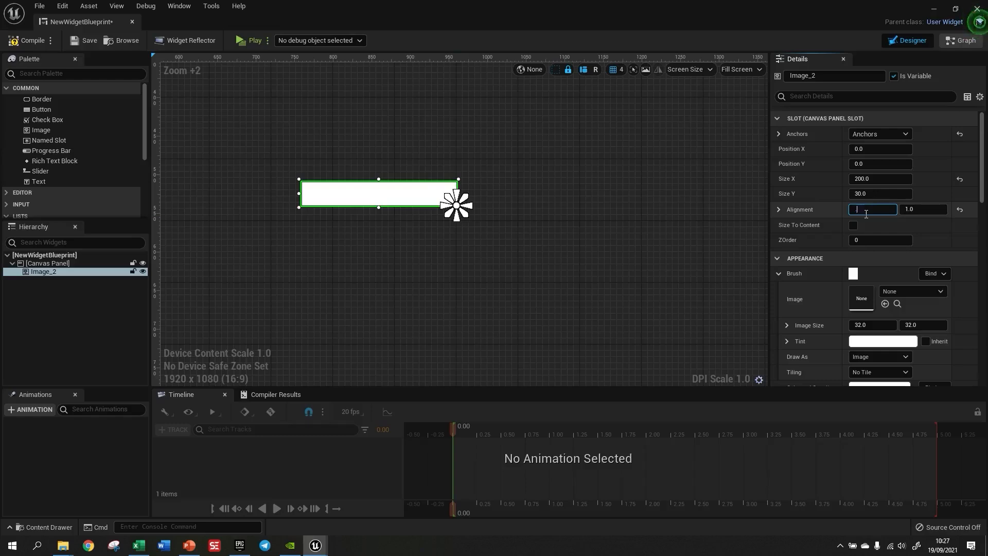
pyautogui.press('Tab')
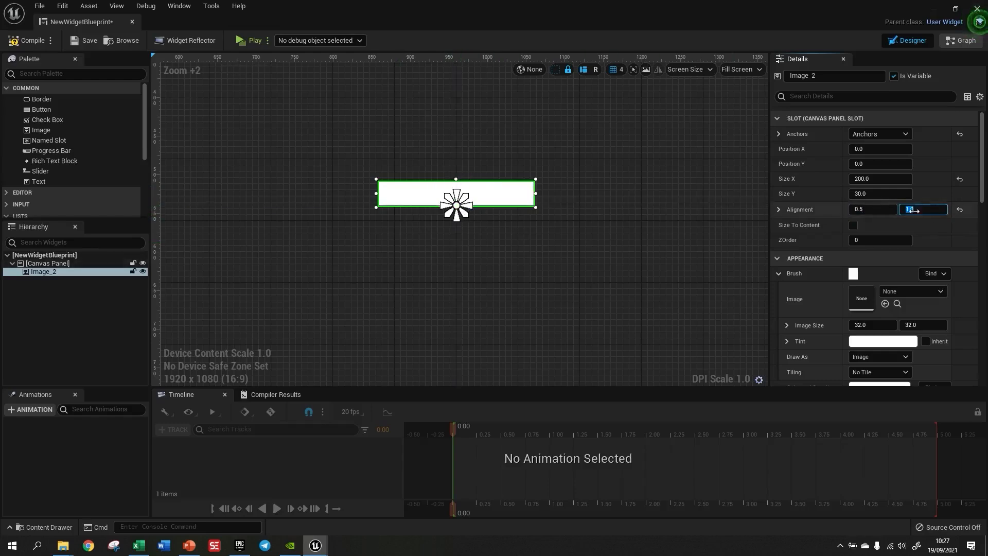
pyautogui.write('0')
pyautogui.press('Return')
pyautogui.write('0.5')
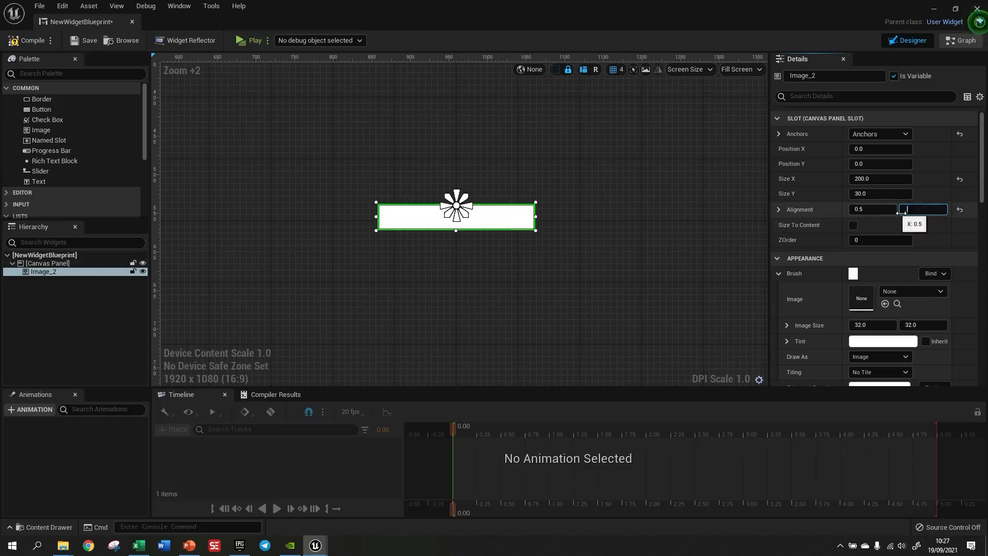
pyautogui.press('Return')
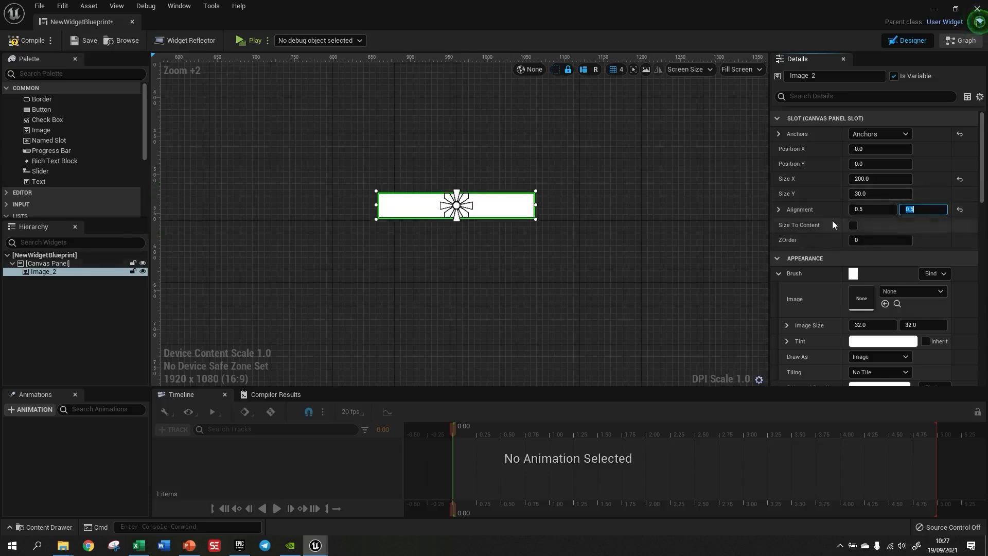
# Run the game preview again and resize its window narrower and wider to examine how the menu and background adapt
pyautogui.click(659, 241)
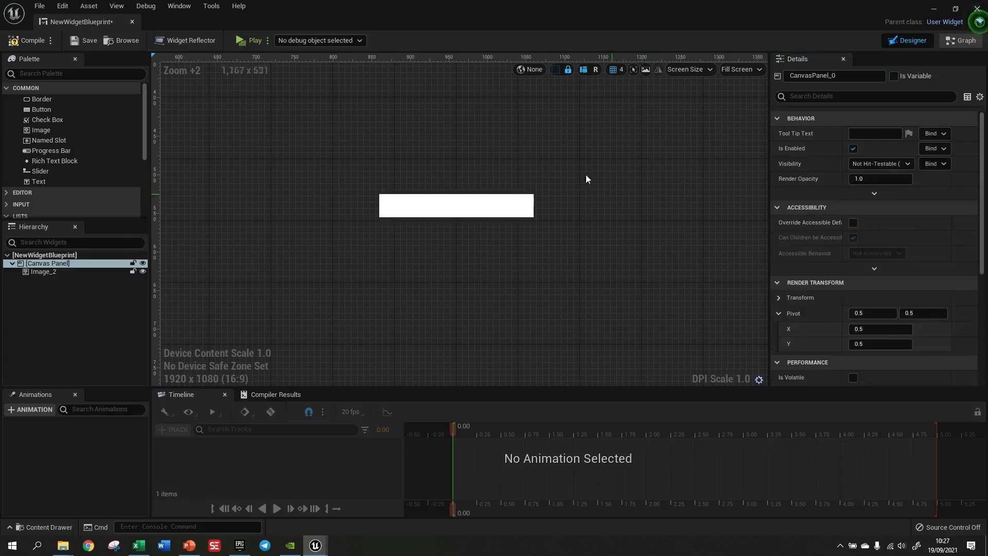
pyautogui.click(511, 208)
pyautogui.scroll(-2, 828, 217)
pyautogui.scroll(-6, 606, 221)
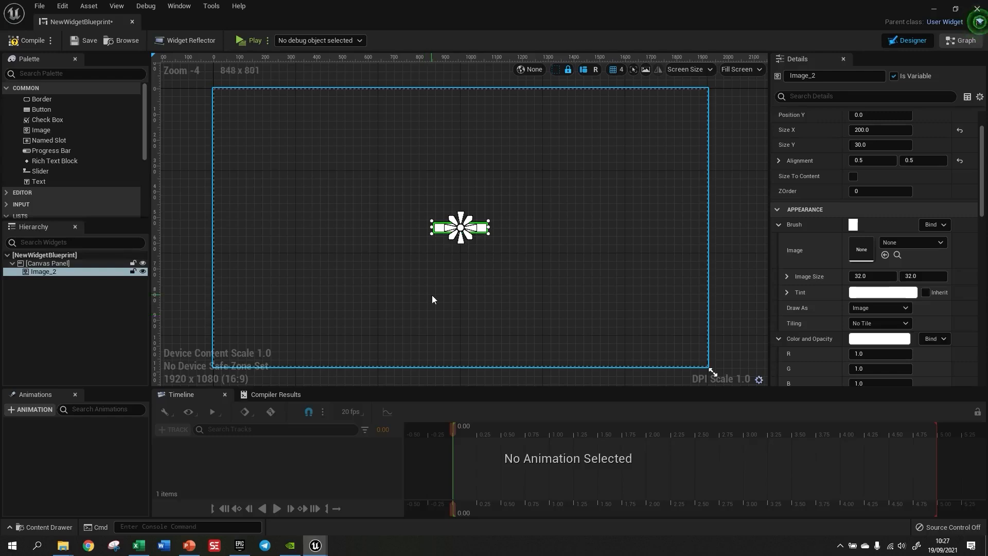
pyautogui.click(248, 41)
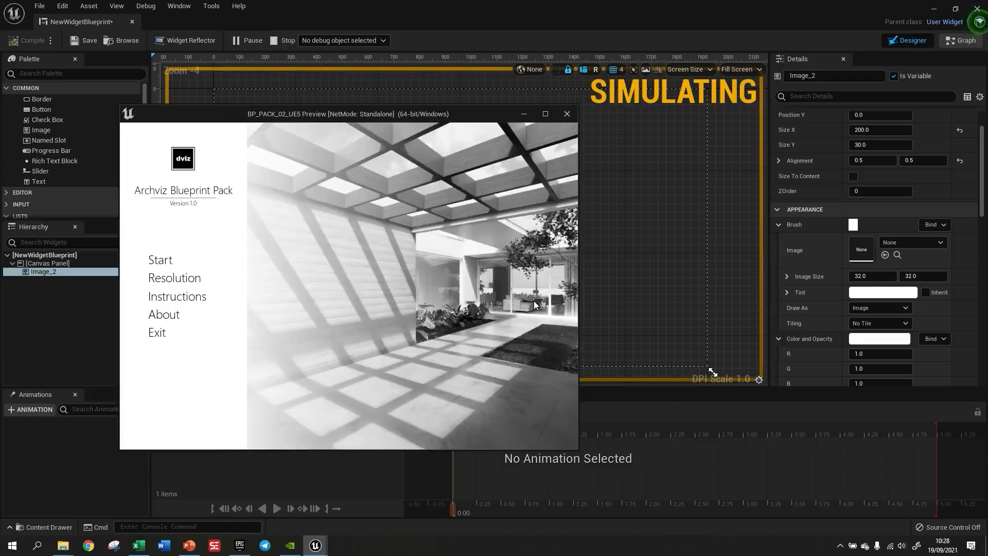
pyautogui.moveTo(577, 309); pyautogui.dragTo(655, 309)
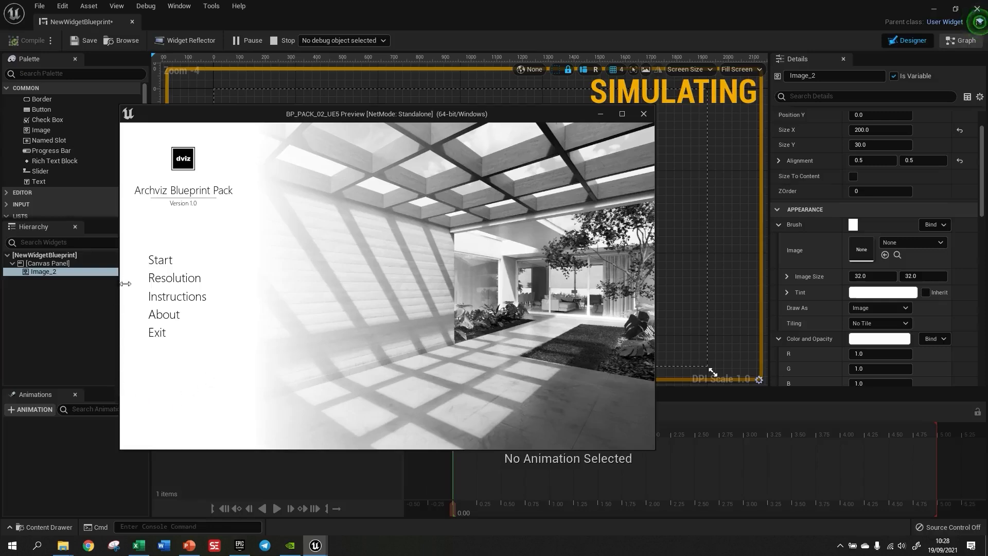
pyautogui.moveTo(655, 329); pyautogui.dragTo(436, 322)
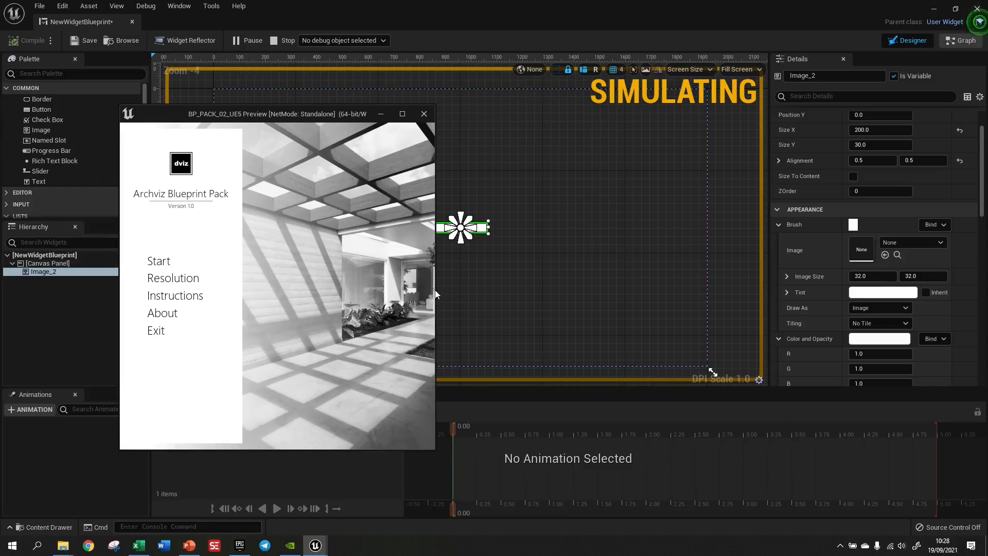
pyautogui.moveTo(435, 293); pyautogui.dragTo(360, 285)
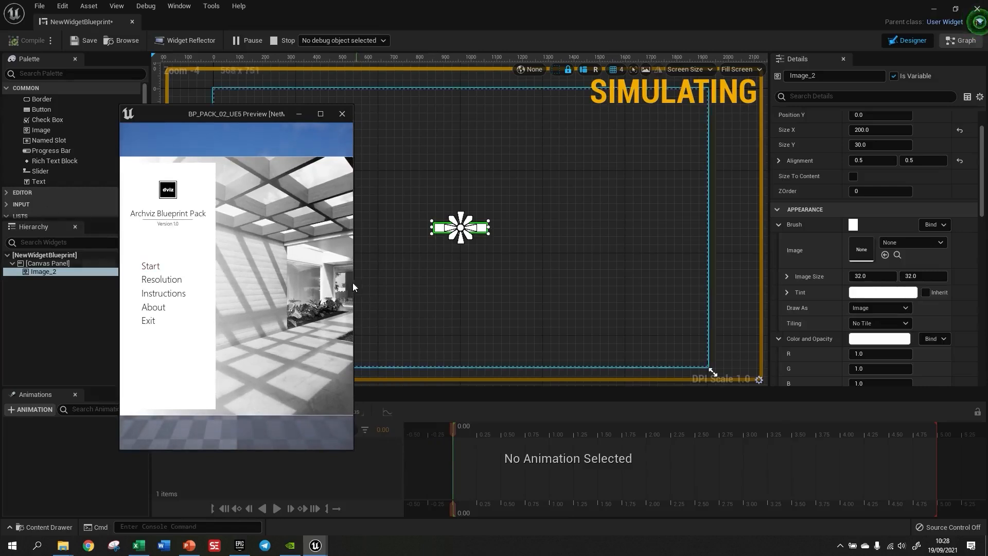
pyautogui.moveTo(360, 285); pyautogui.dragTo(549, 281)
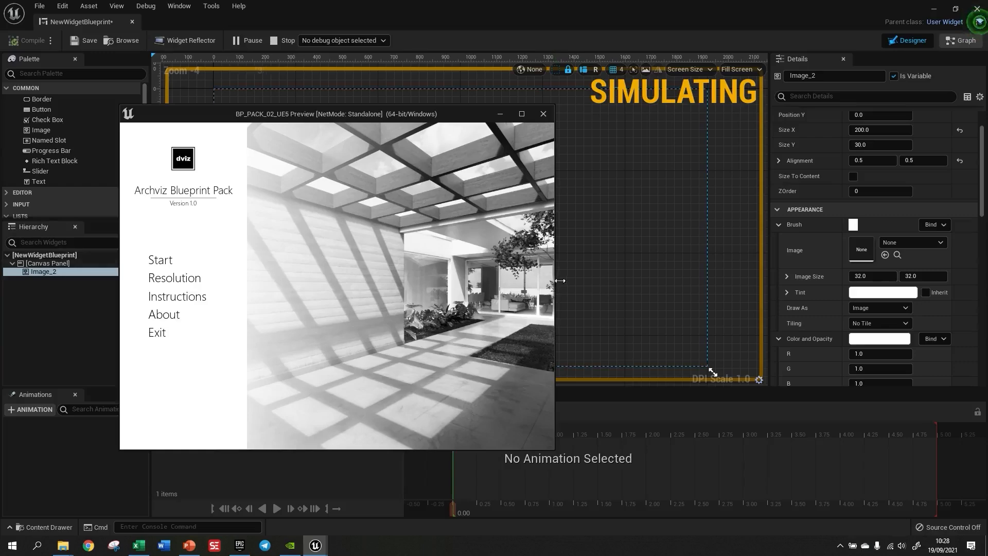
# Move the preview window and narrow it from both sides to examine how the menu and background adapt, and close the preview
pyautogui.moveTo(301, 116); pyautogui.dragTo(448, 120)
pyautogui.moveTo(702, 279); pyautogui.dragTo(668, 279)
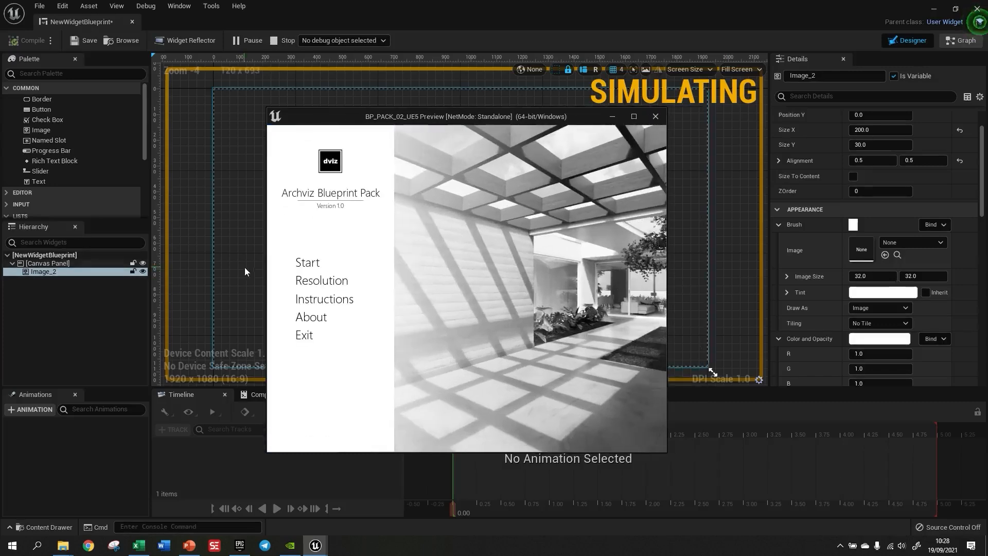
pyautogui.moveTo(273, 268)
pyautogui.mouseDown()
pyautogui.moveTo(435, 273)
pyautogui.moveTo(283, 273)
pyautogui.mouseUp()
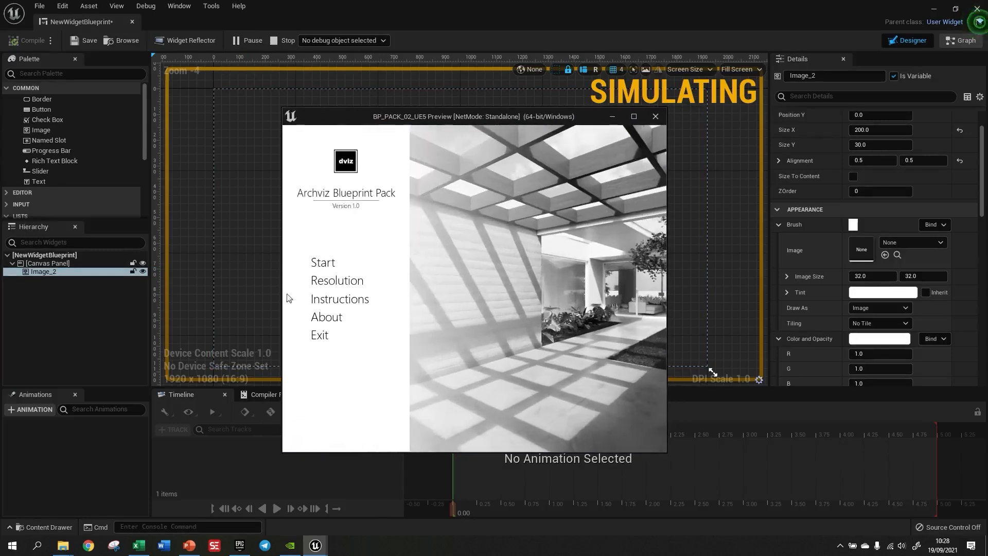
pyautogui.click(655, 116)
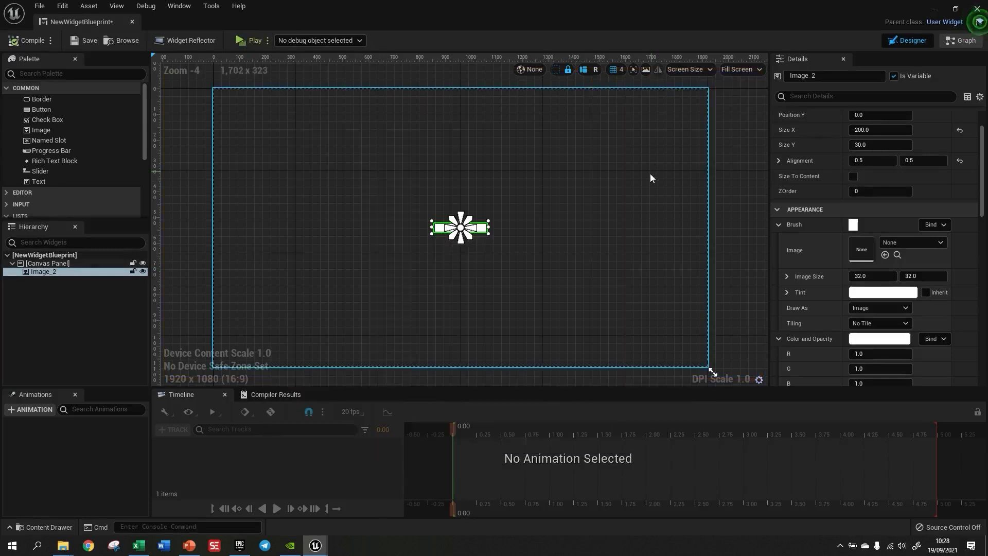
# Add a second canvas panel about 452 by 372 inside the root canvas, placed in its upper-left area
pyautogui.click(590, 255)
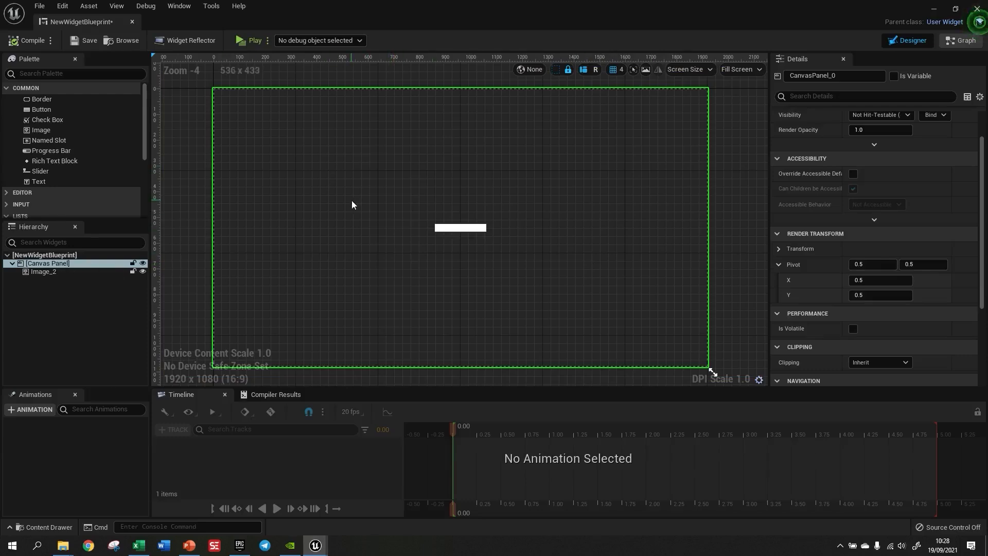
pyautogui.click(449, 229)
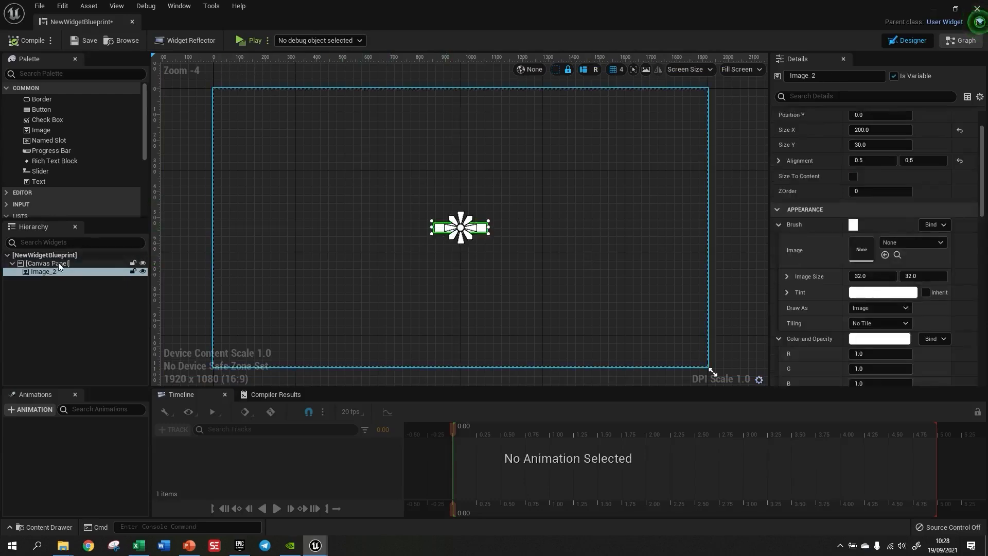
pyautogui.scroll(-1, 144, 144)
pyautogui.moveTo(145, 149); pyautogui.dragTo(138, 203)
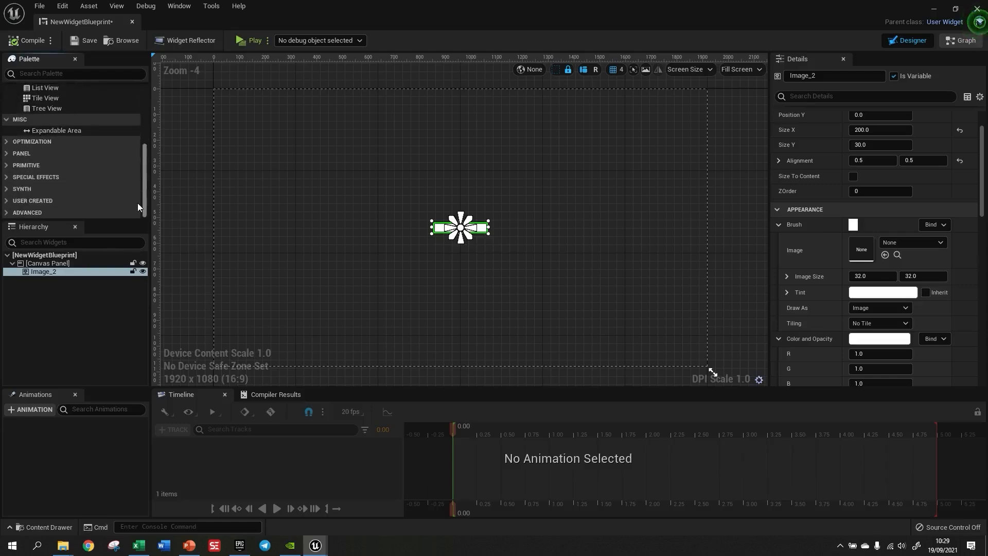
pyautogui.click(15, 154)
pyautogui.moveTo(39, 166); pyautogui.dragTo(395, 219)
pyautogui.moveTo(345, 184); pyautogui.dragTo(334, 186)
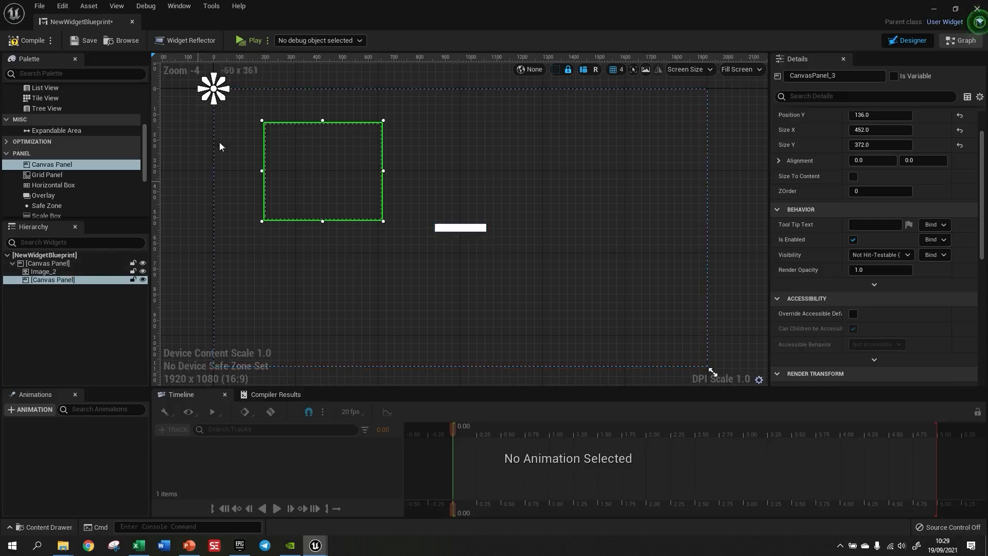
# Nest the image inside the new canvas panel in the hierarchy and apply the centre anchor preset to it
pyautogui.moveTo(50, 272); pyautogui.dragTo(58, 282)
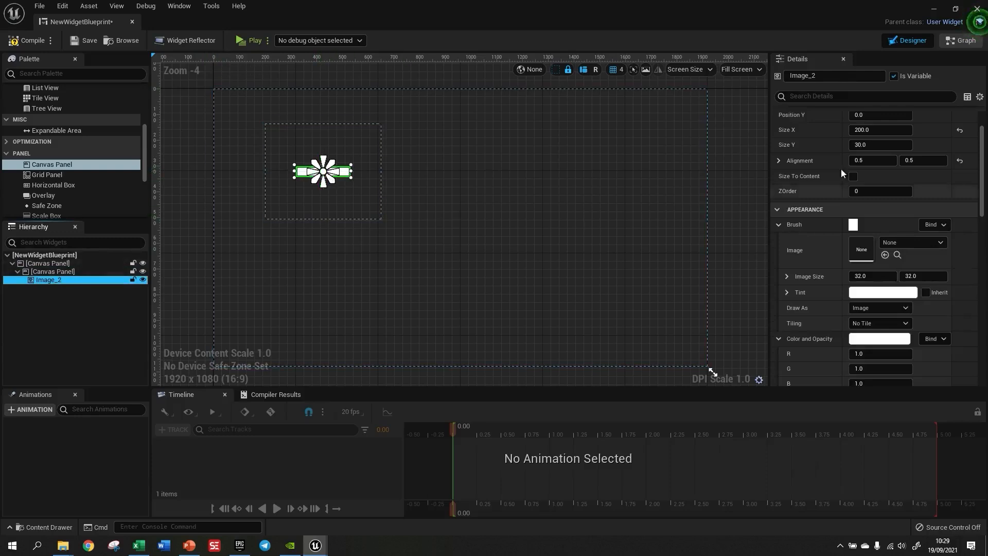
pyautogui.scroll(2, 889, 160)
pyautogui.click(889, 135)
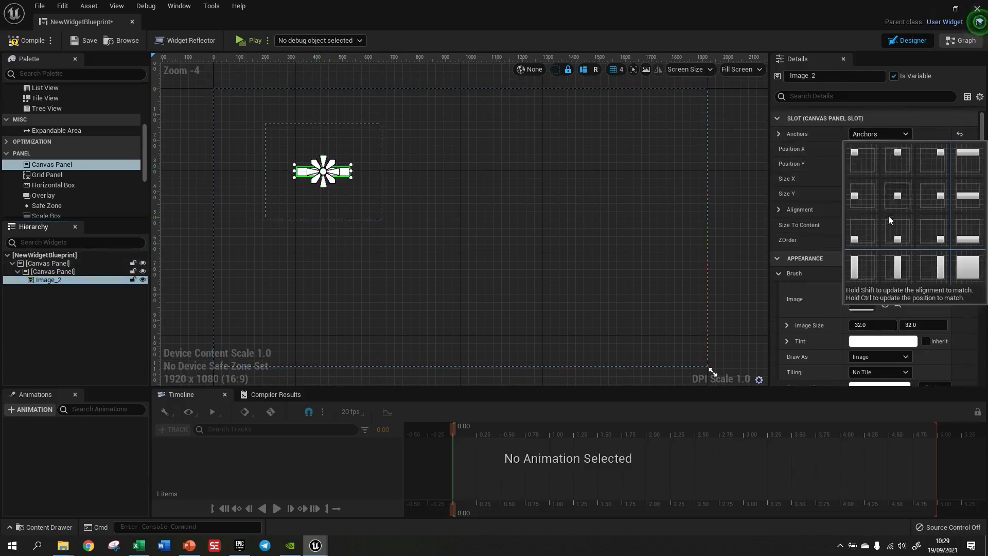
pyautogui.click(898, 195)
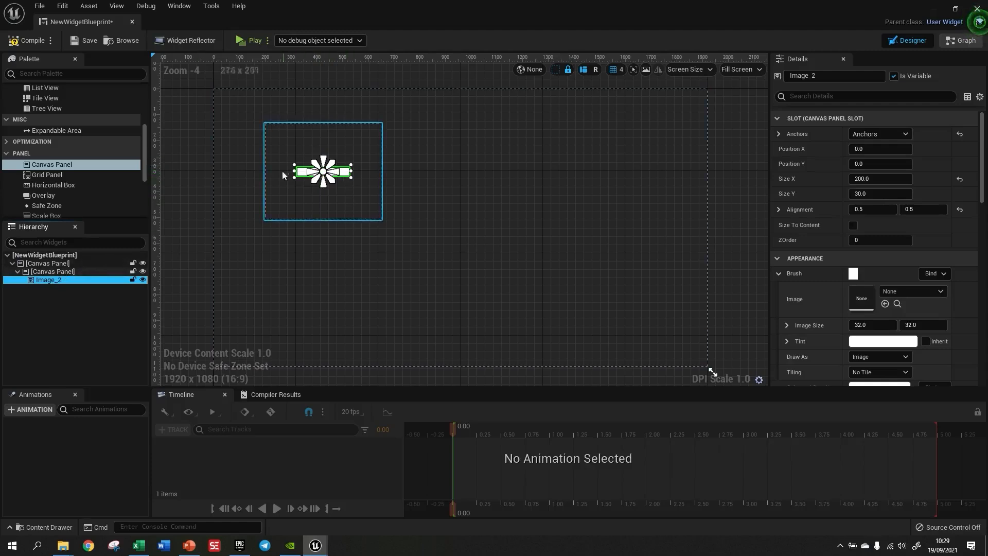
# Move the nested canvas panel with its image slightly up and to the left within the root canvas, and select the root canvas
pyautogui.click(277, 146)
pyautogui.moveTo(277, 144)
pyautogui.mouseDown()
pyautogui.moveTo(380, 241)
pyautogui.moveTo(507, 215)
pyautogui.moveTo(469, 136)
pyautogui.moveTo(268, 135)
pyautogui.mouseUp()
pyautogui.click(381, 215)
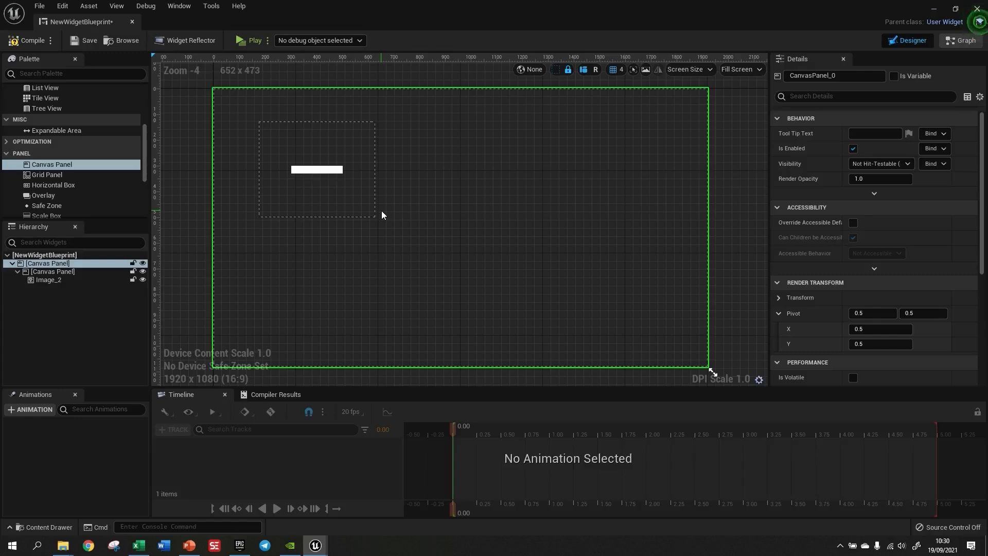
# Run the game preview, examine the menu while widening and narrowing the window, choose Start, and end the preview
pyautogui.click(251, 40)
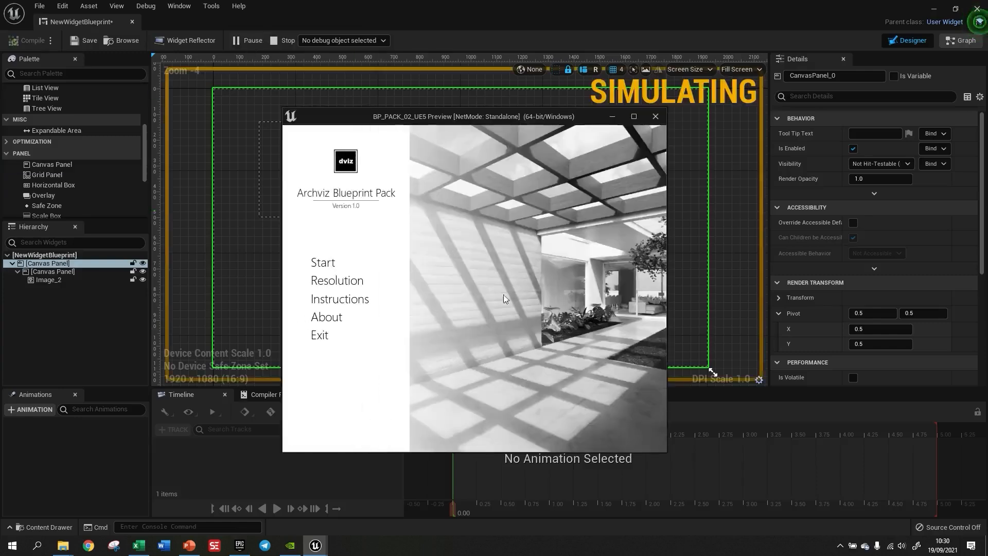
pyautogui.moveTo(666, 302); pyautogui.dragTo(878, 311)
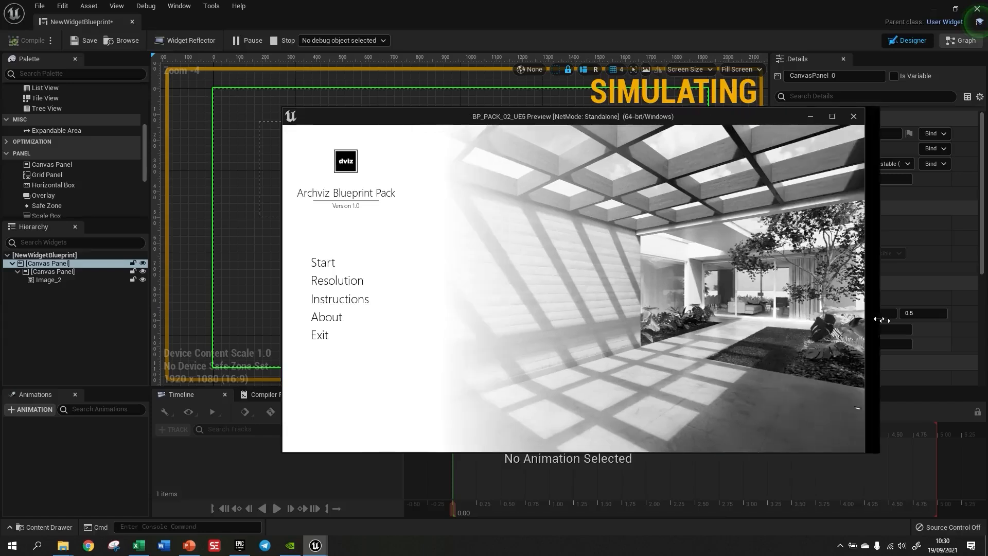
pyautogui.moveTo(614, 121); pyautogui.dragTo(557, 109)
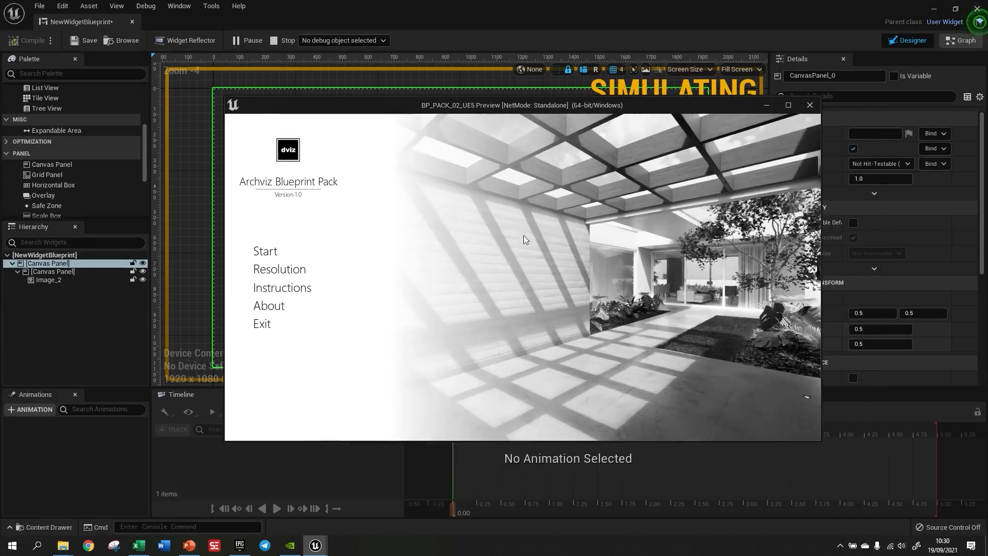
pyautogui.moveTo(821, 312); pyautogui.dragTo(761, 312)
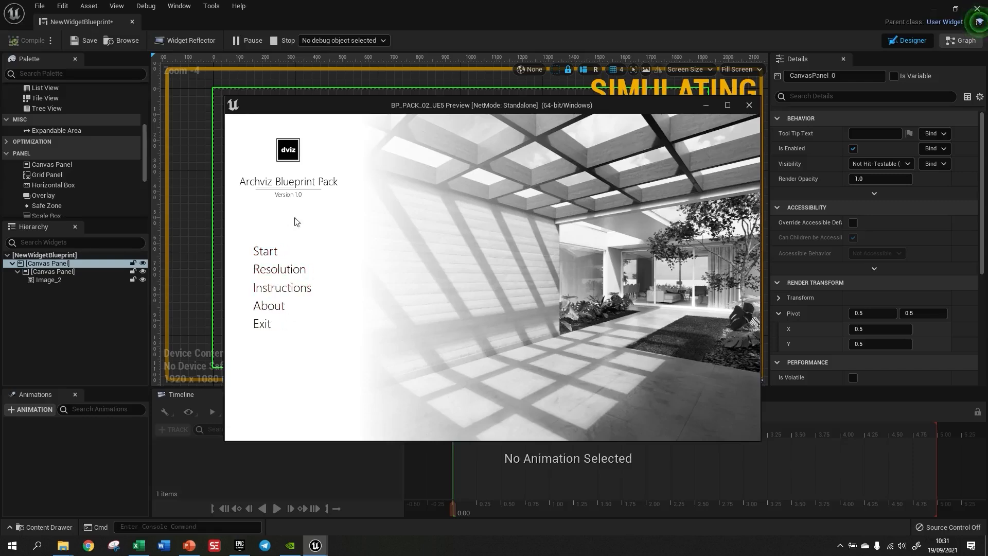
pyautogui.click(268, 258)
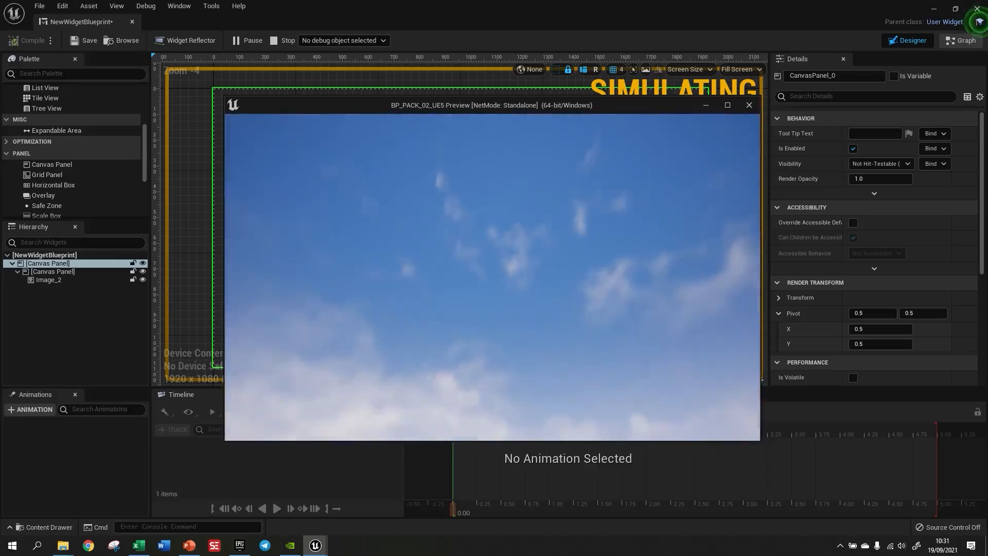
pyautogui.press('Escape')
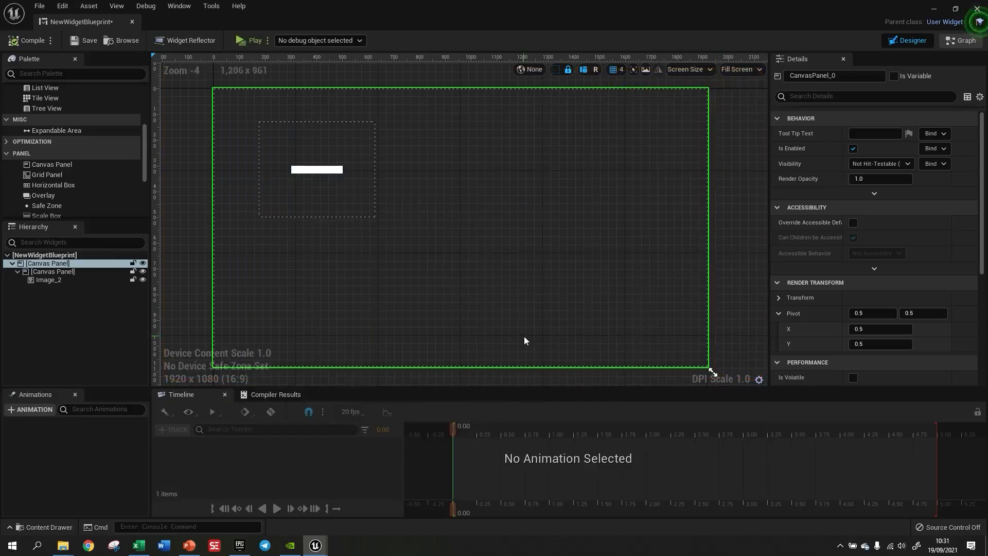